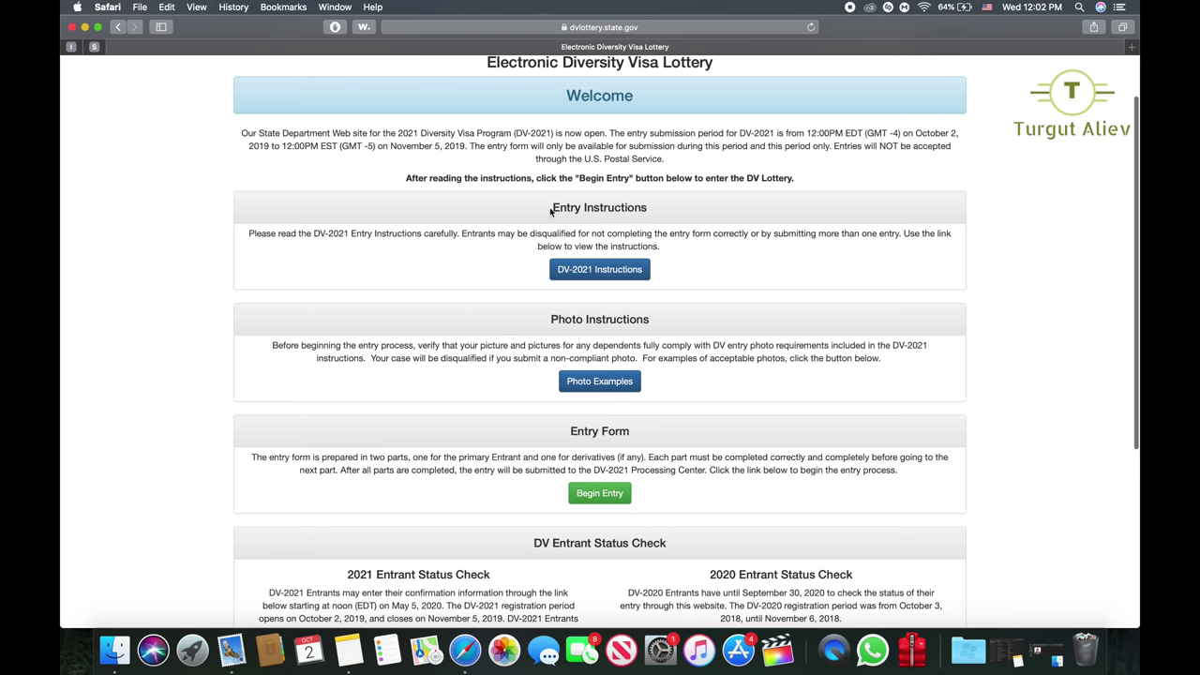
triple_click(619, 180)
left_click_drag(574, 185, 531, 178)
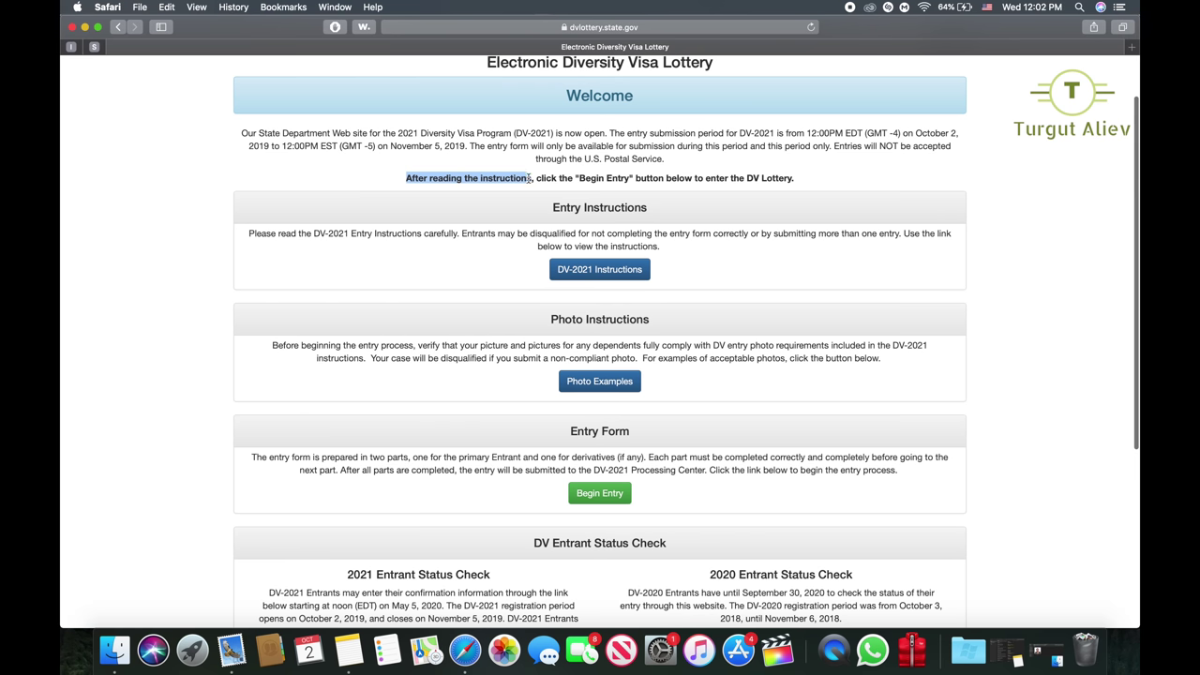
left_click_drag(553, 259, 550, 250)
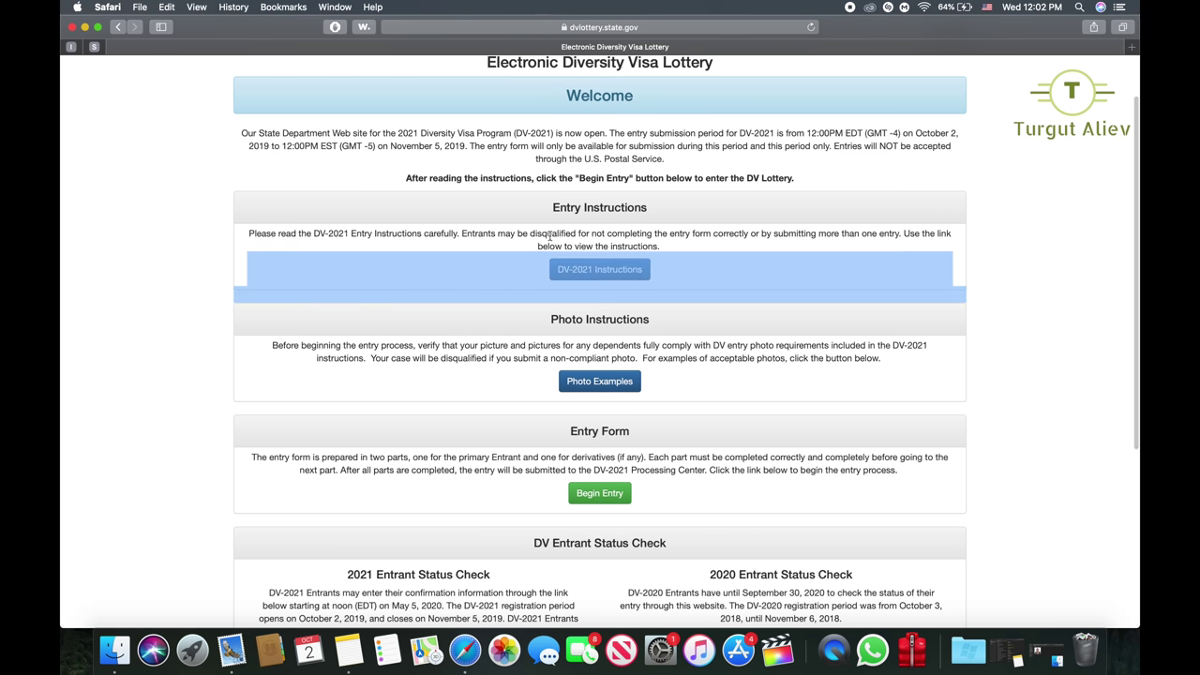
left_click(550, 236)
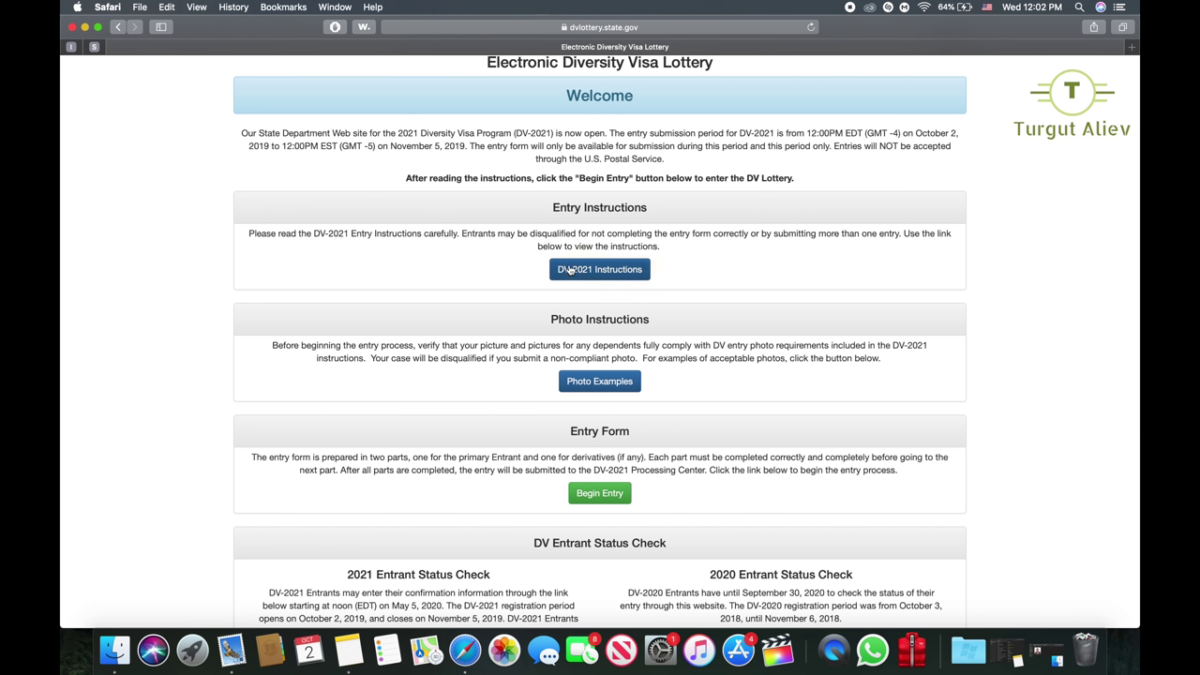
triple_click(352, 347)
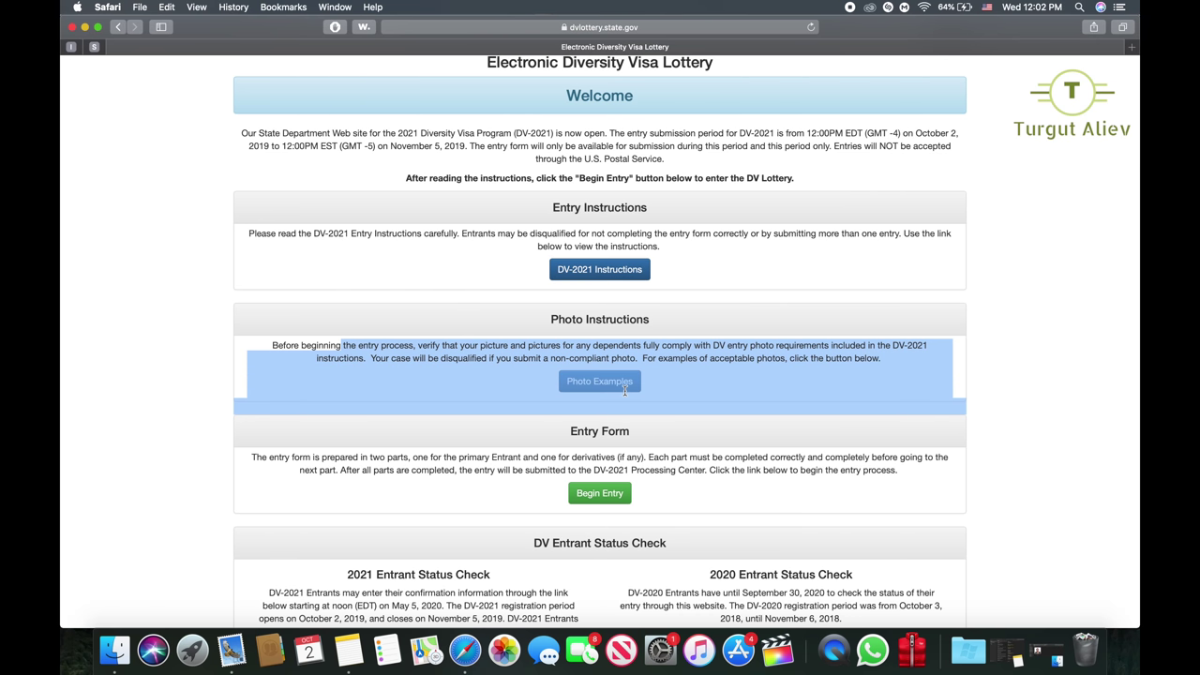
left_click(677, 375)
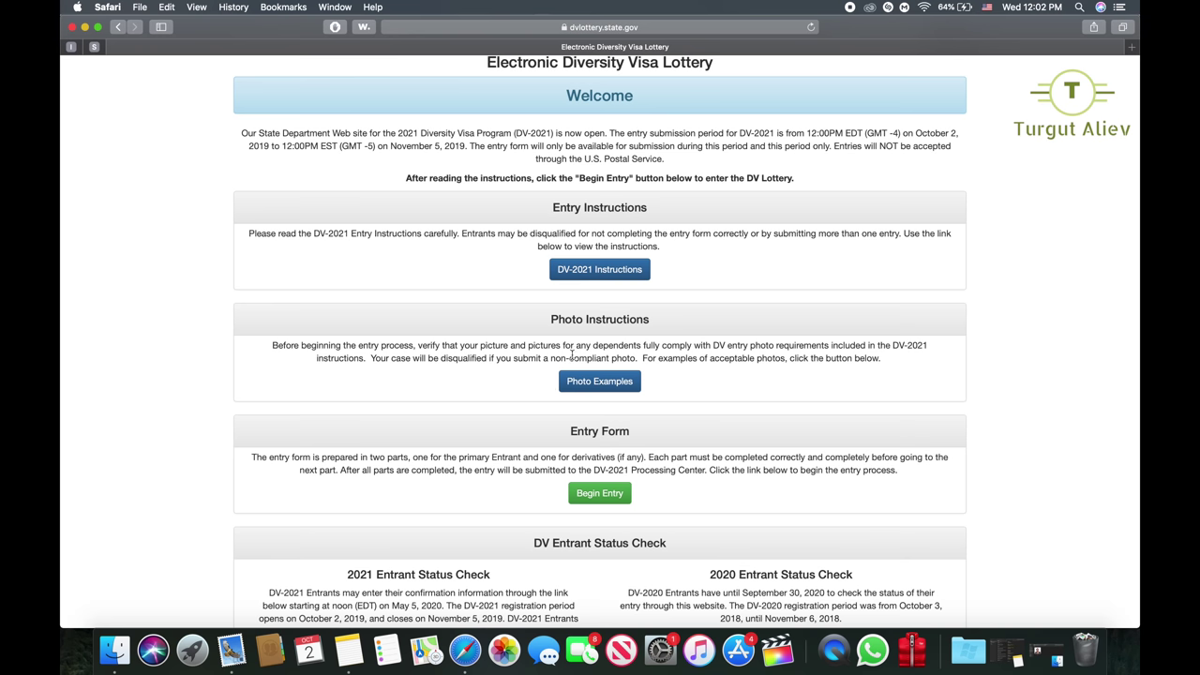
scroll(569, 443, "down", 4)
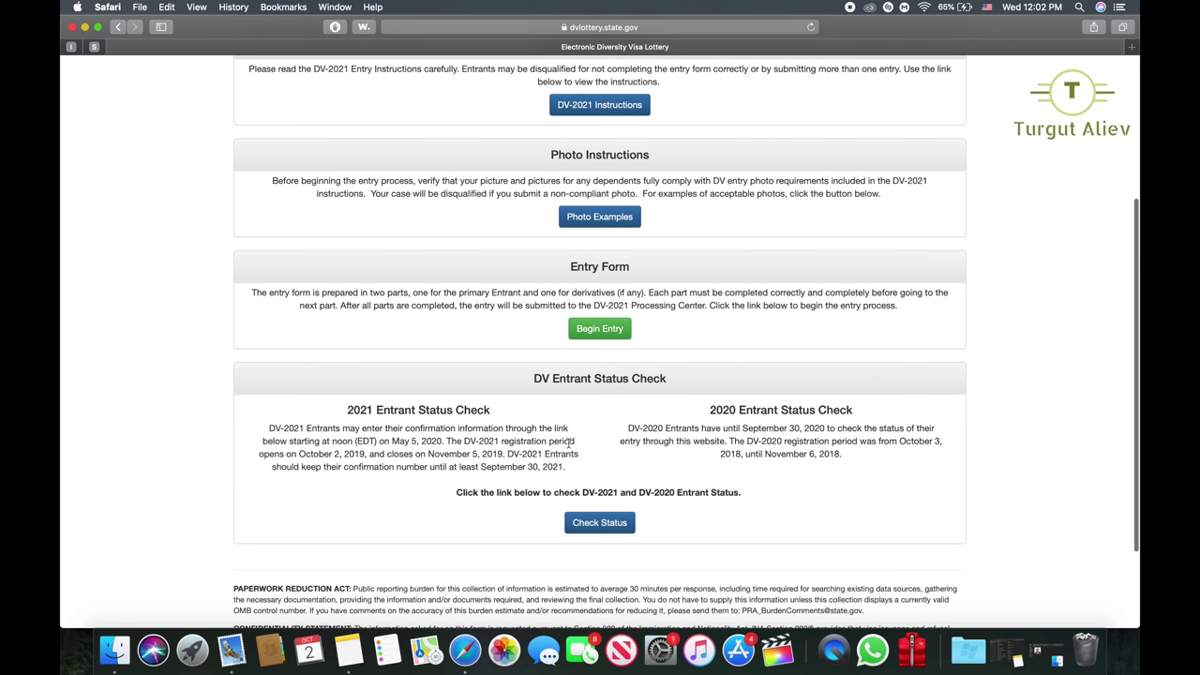
left_click_drag(252, 294, 650, 317)
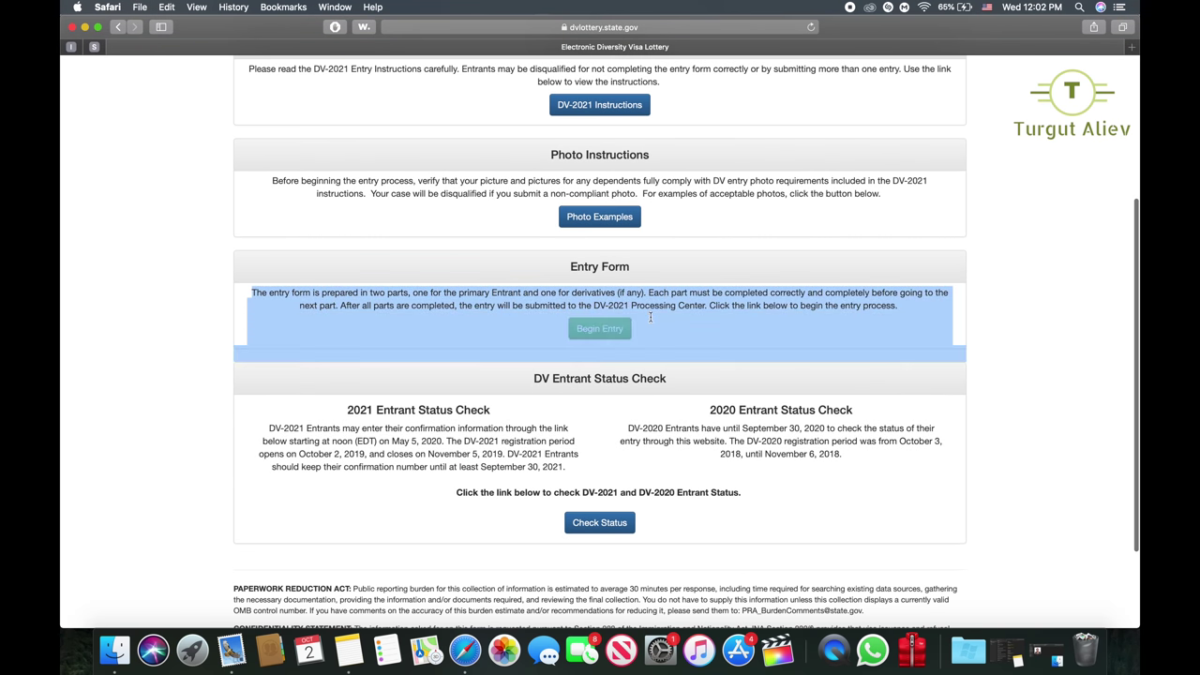
left_click(648, 316)
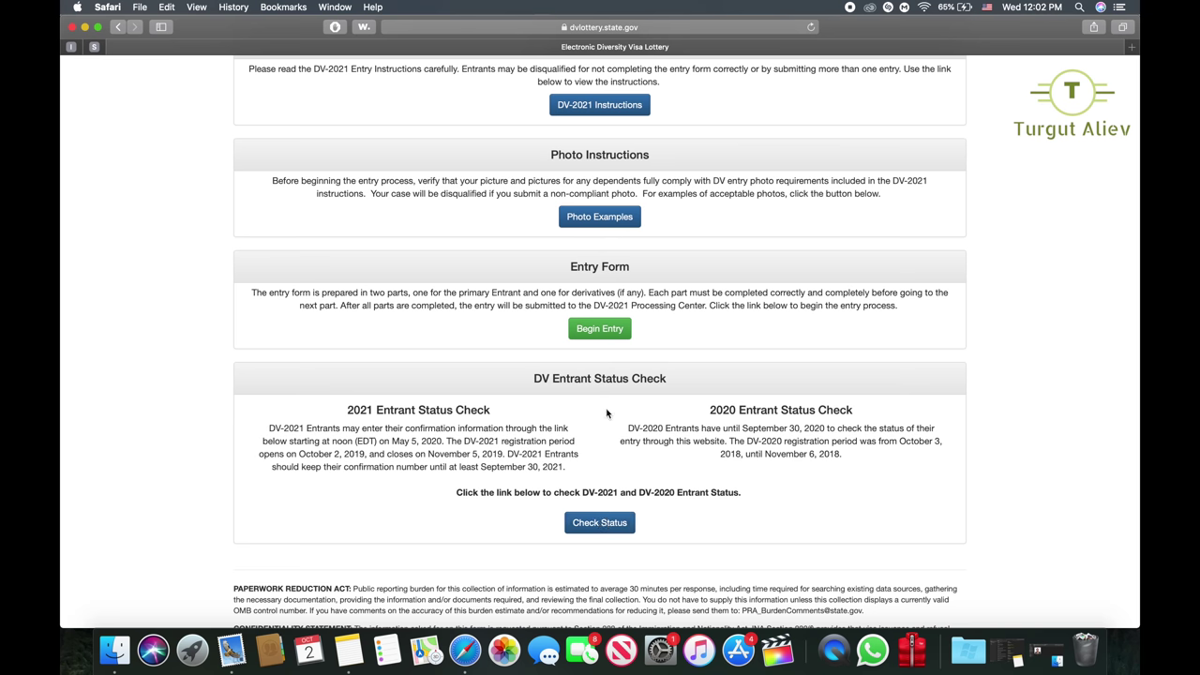
scroll(607, 413, "up", 5)
scroll(607, 413, "down", 5)
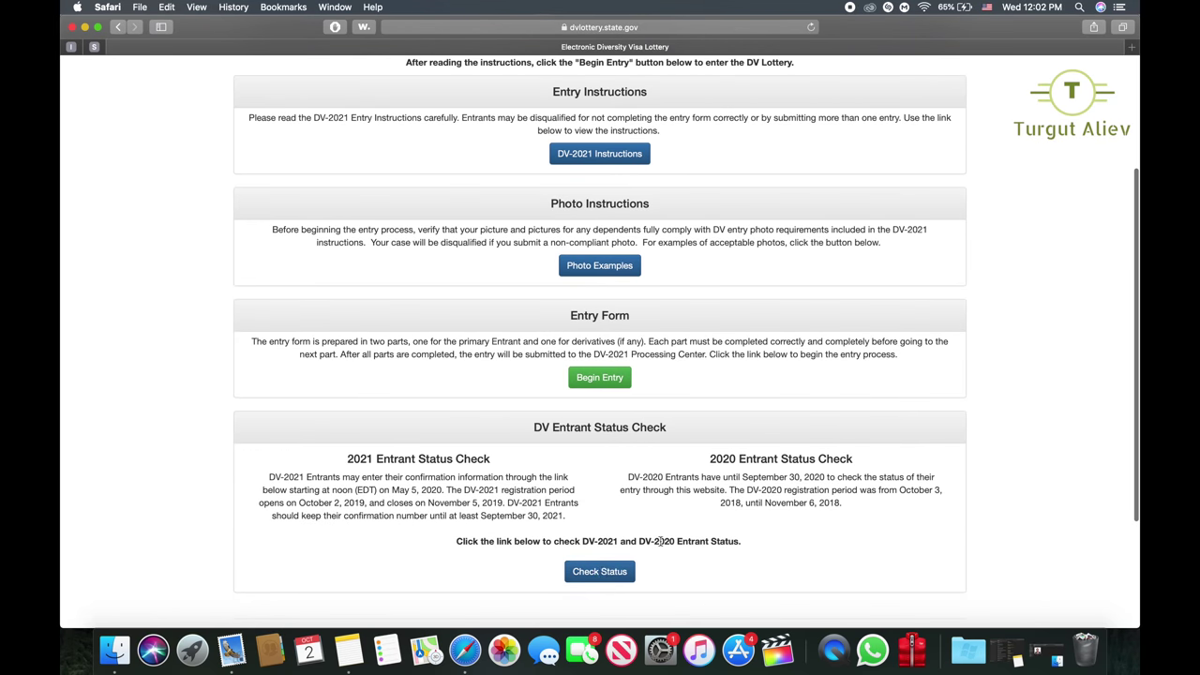
mouse_move(662, 541)
left_mouse_down()
mouse_move(694, 542)
mouse_move(665, 542)
left_mouse_up()
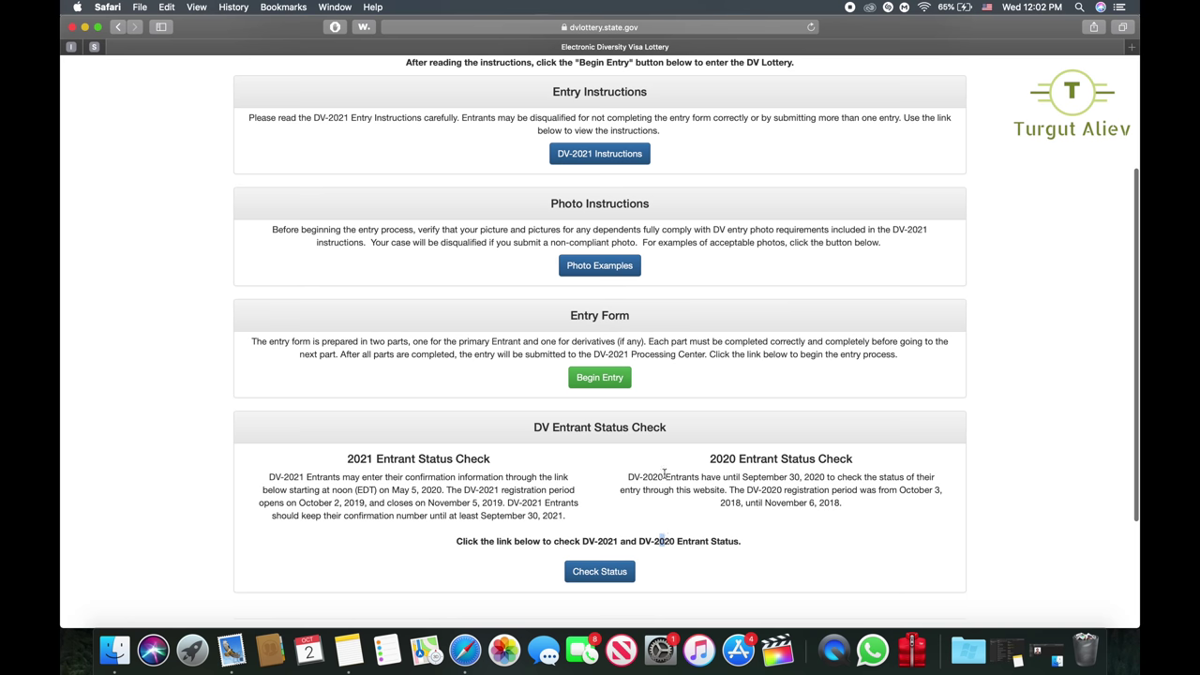
Begin a new DV-2021 entry and submit the CAPTCHA authentication code
left_click(618, 378)
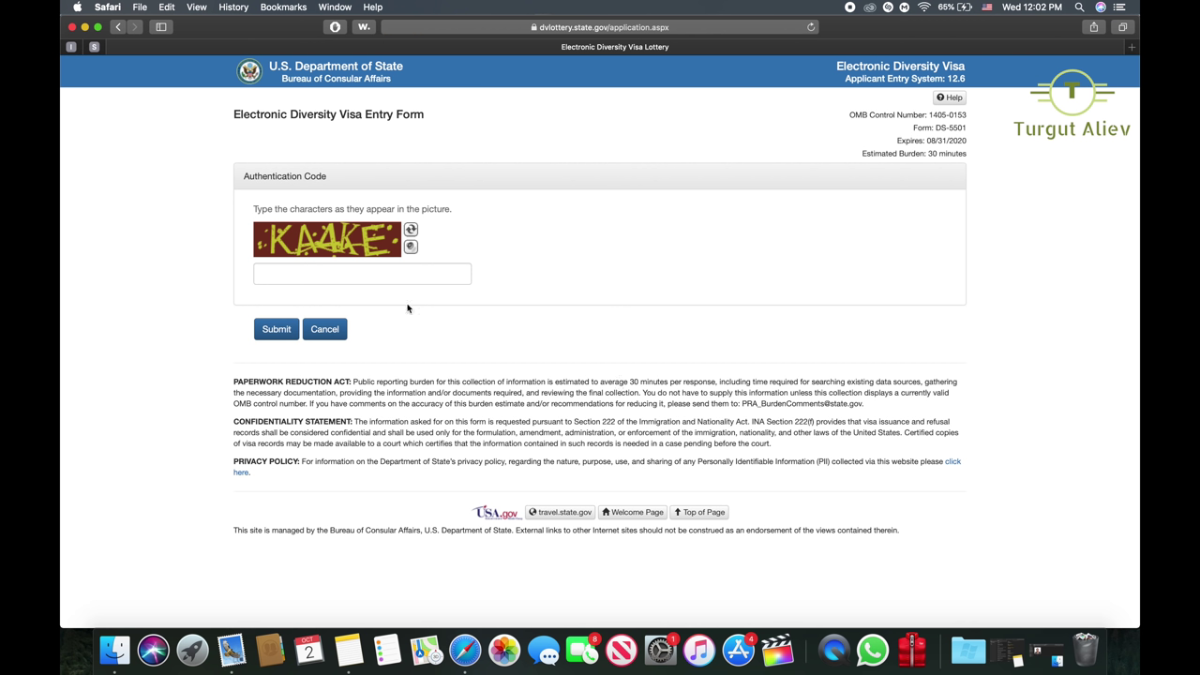
left_click(295, 272)
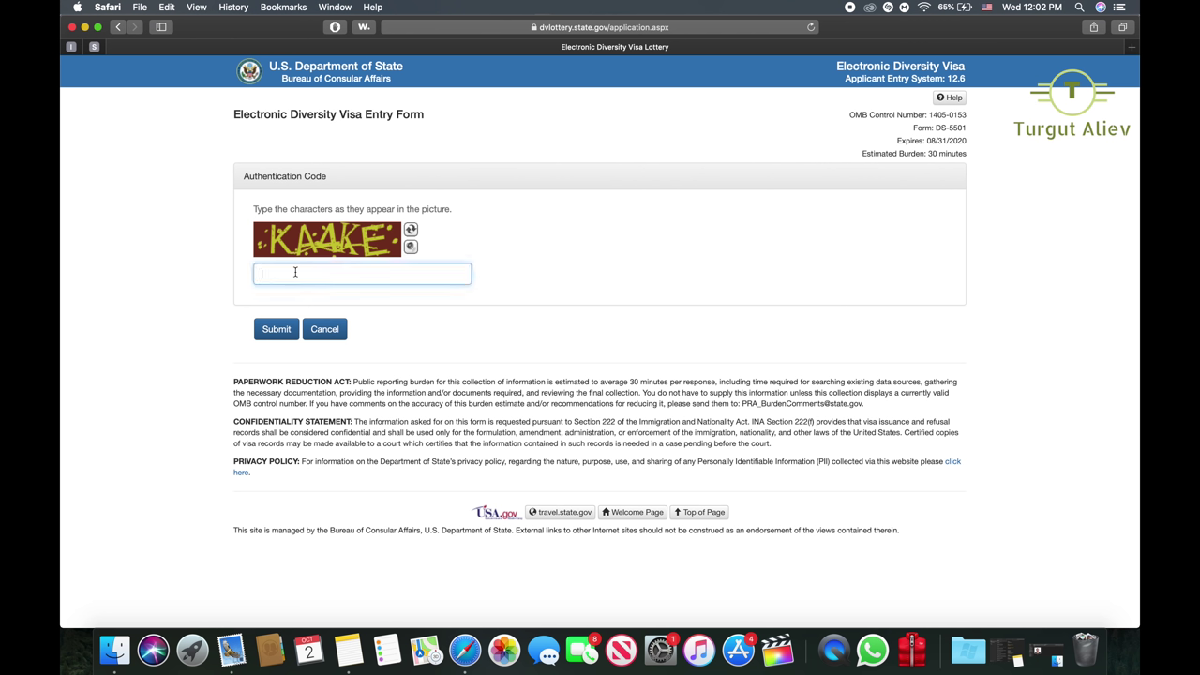
type("KA4KE")
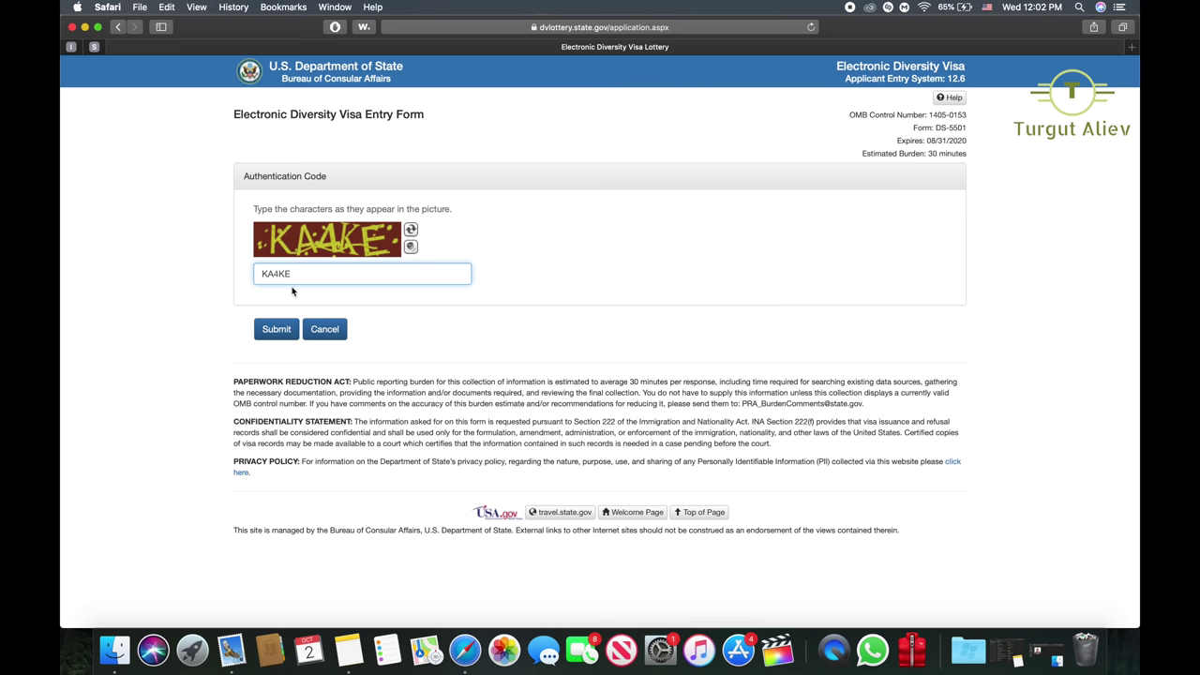
left_click(275, 330)
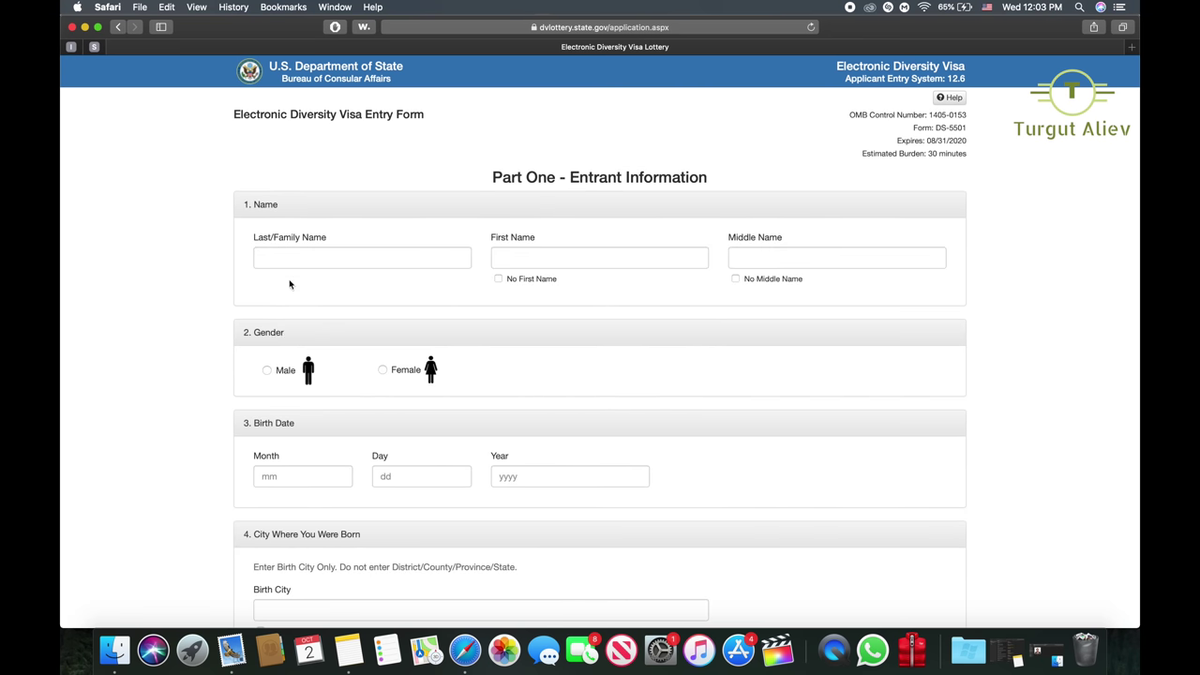
Type a first attempt at the family and first names, then clear both fields
left_click(286, 258)
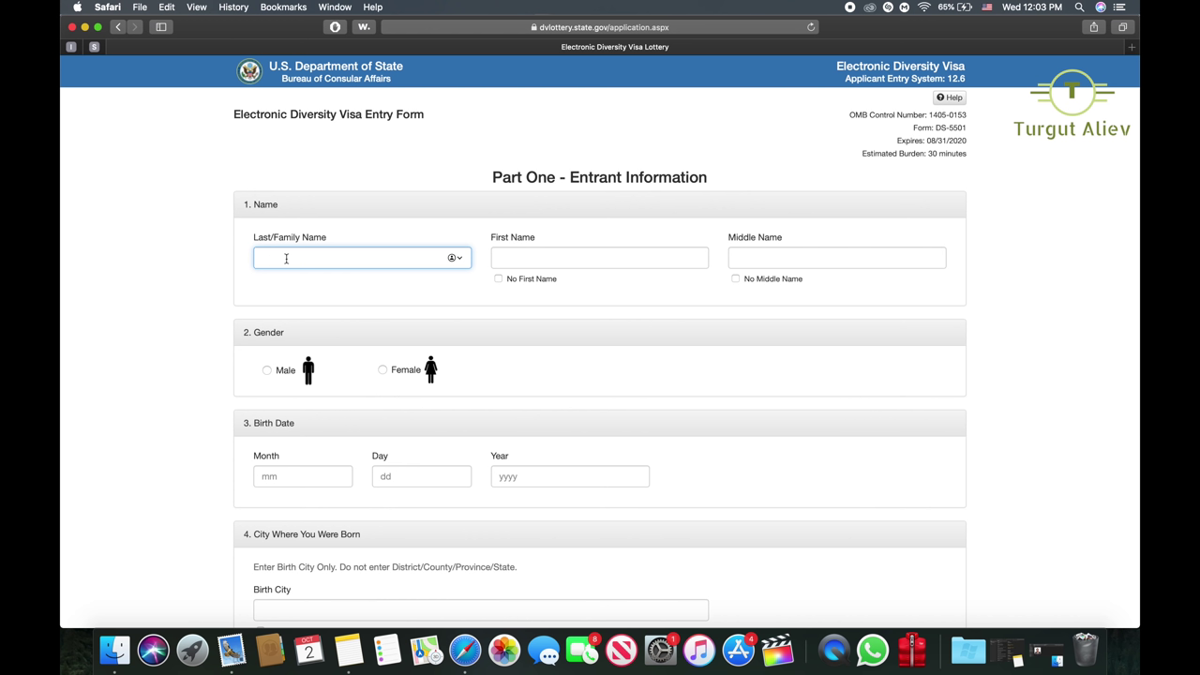
type("Numune")
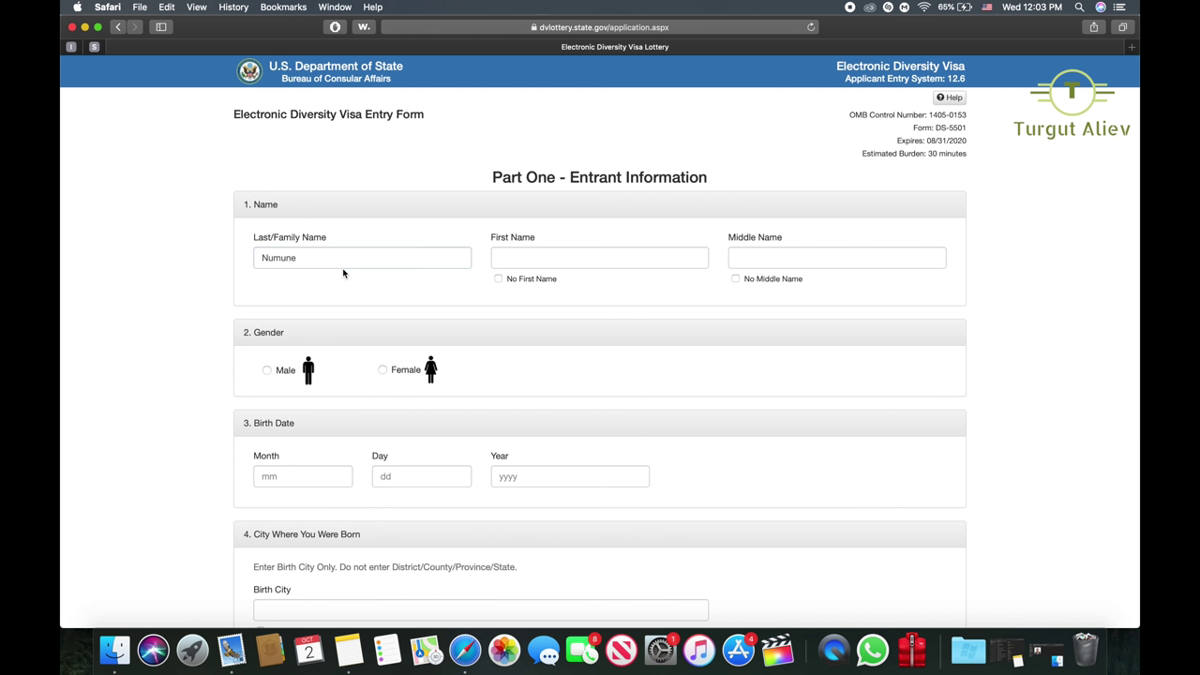
left_click(569, 256)
type("Abbasov")
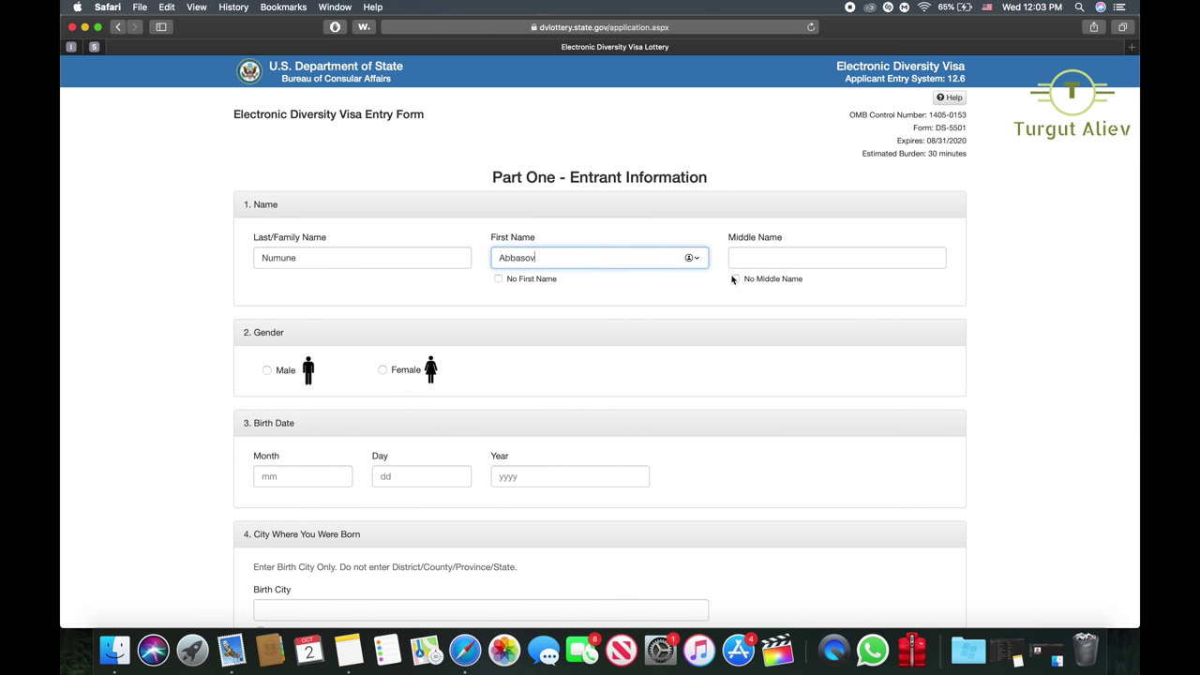
double_click(319, 262)
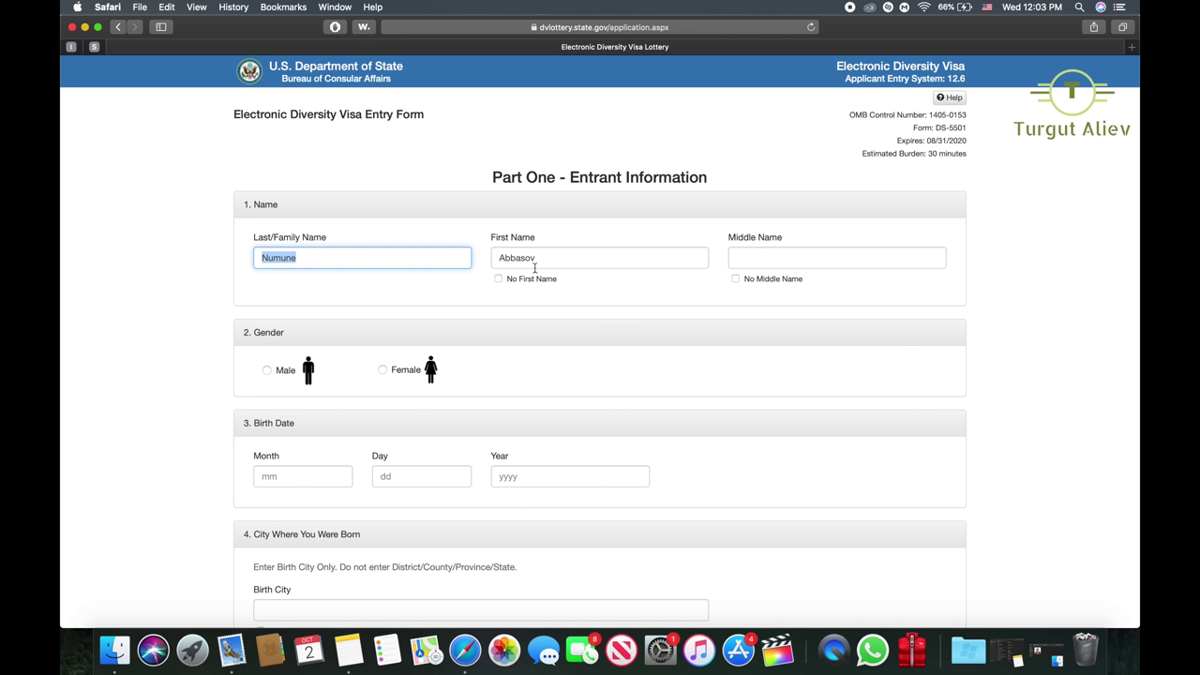
key("BackSpace")
key("Tab")
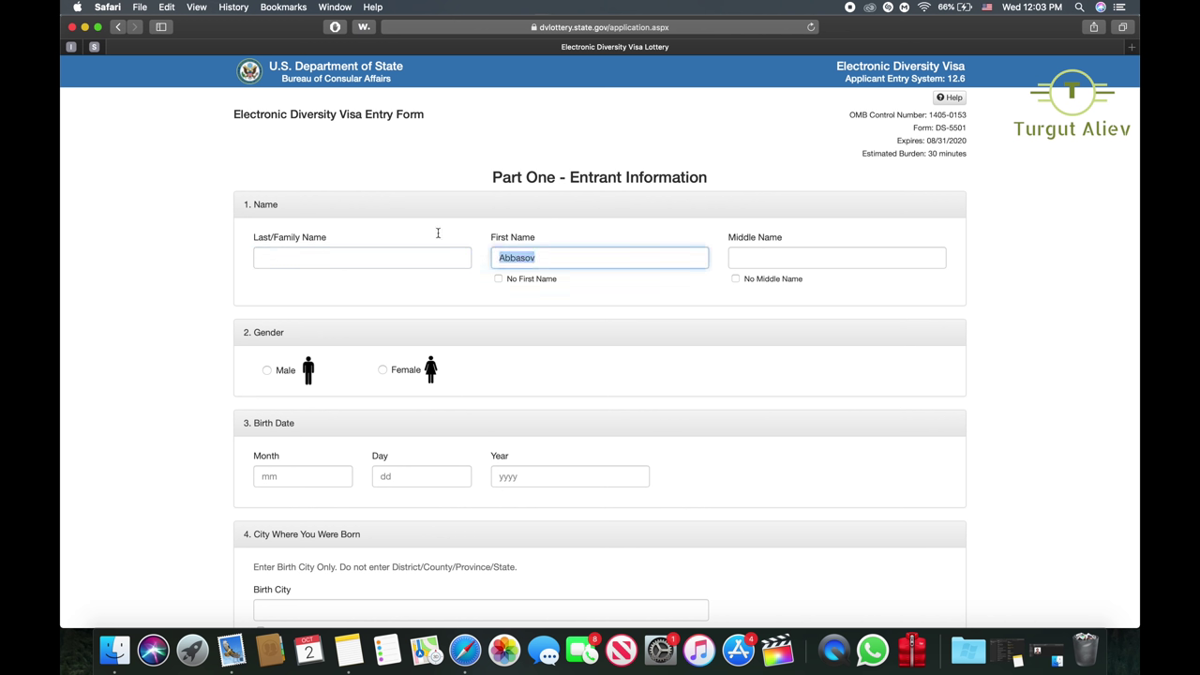
key("BackSpace")
Enter the entrant's correct family name and first name
left_click(295, 261)
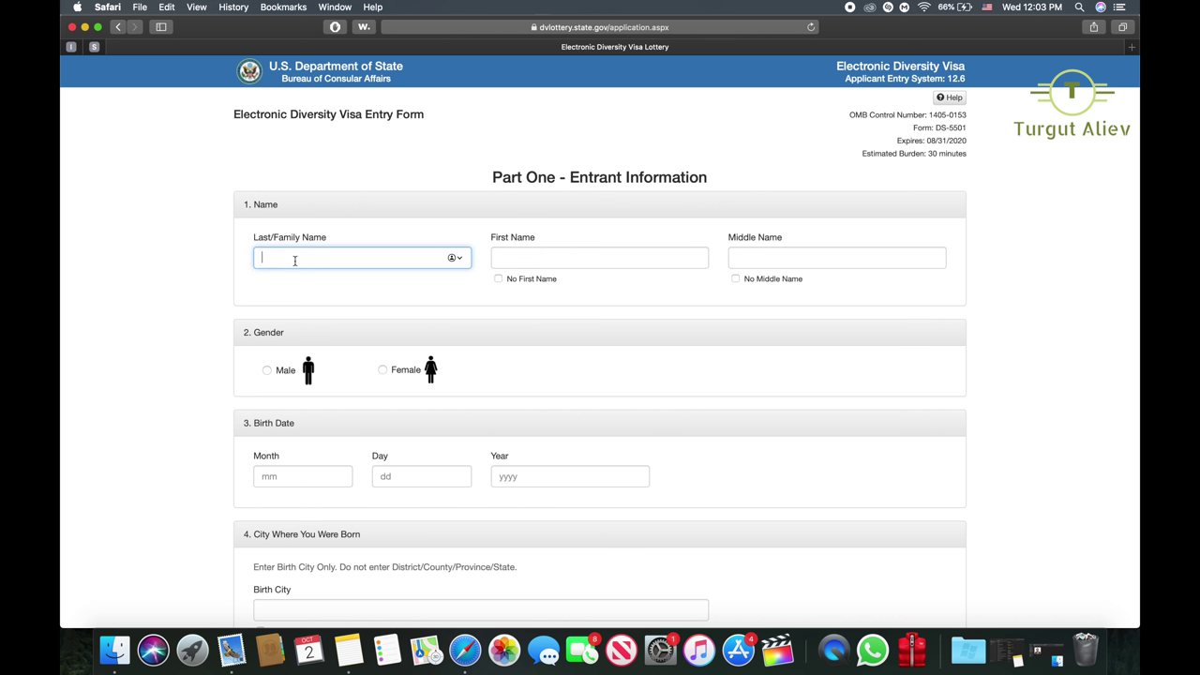
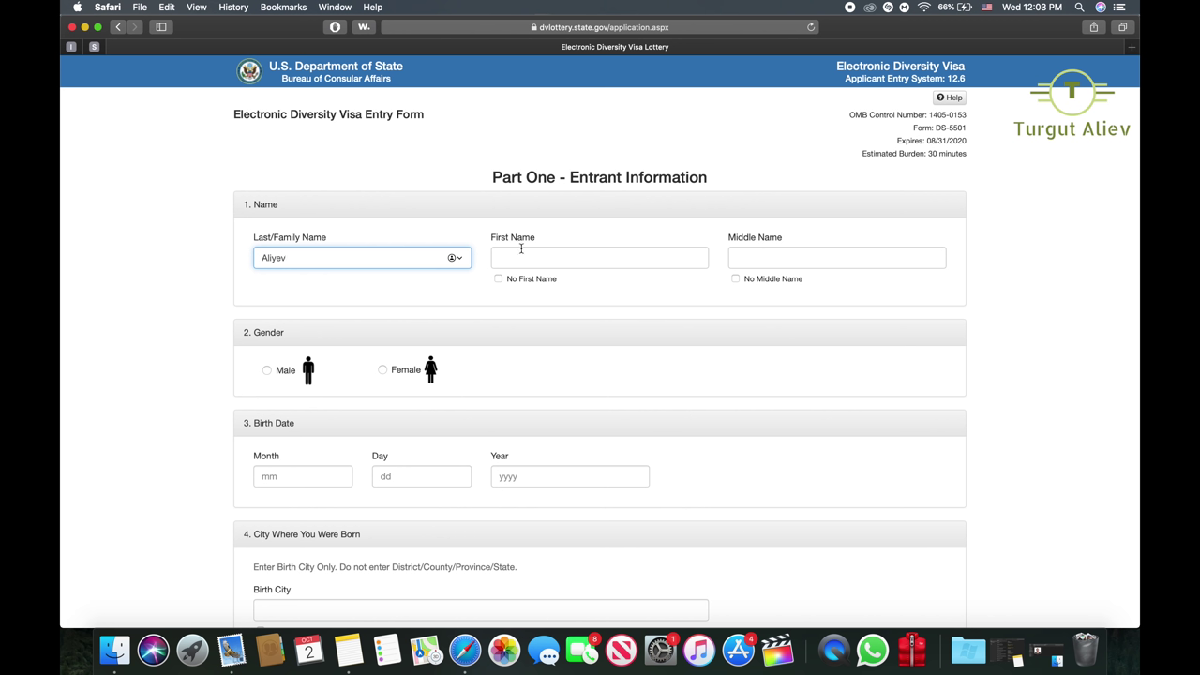
left_click(516, 255)
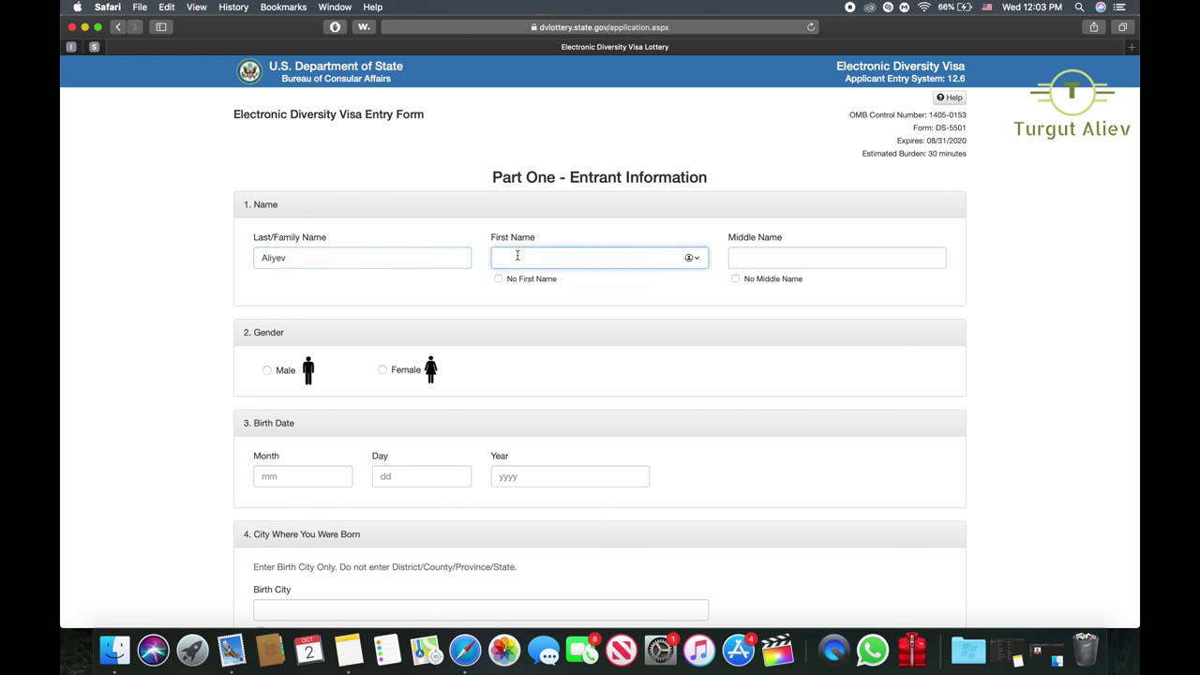
left_click_drag(555, 258, 484, 238)
left_click_drag(330, 239, 240, 242)
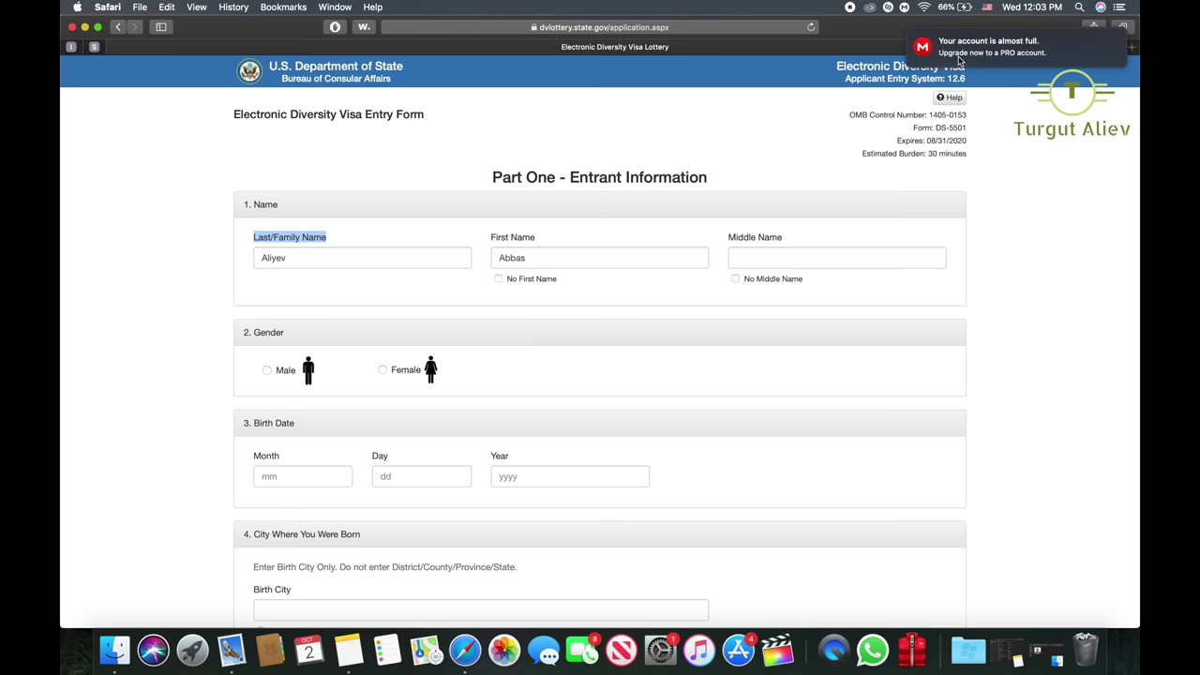
Tick the No Middle Name checkbox for the entrant
left_click(738, 256)
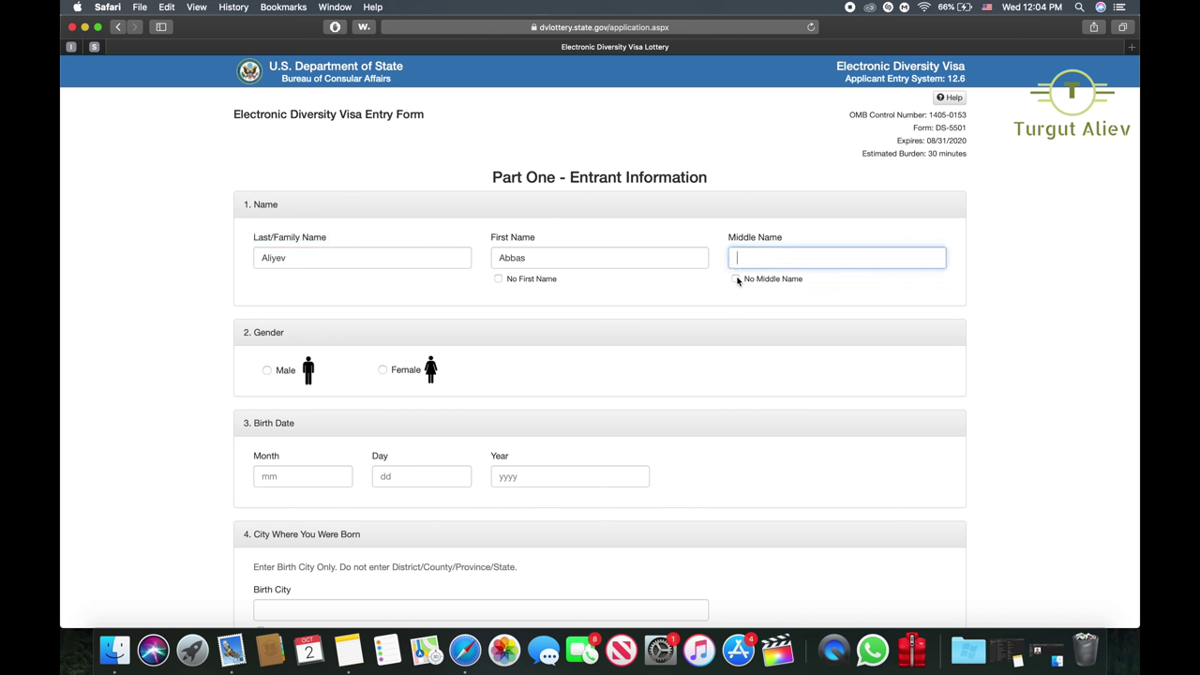
left_click(736, 278)
left_click(736, 278)
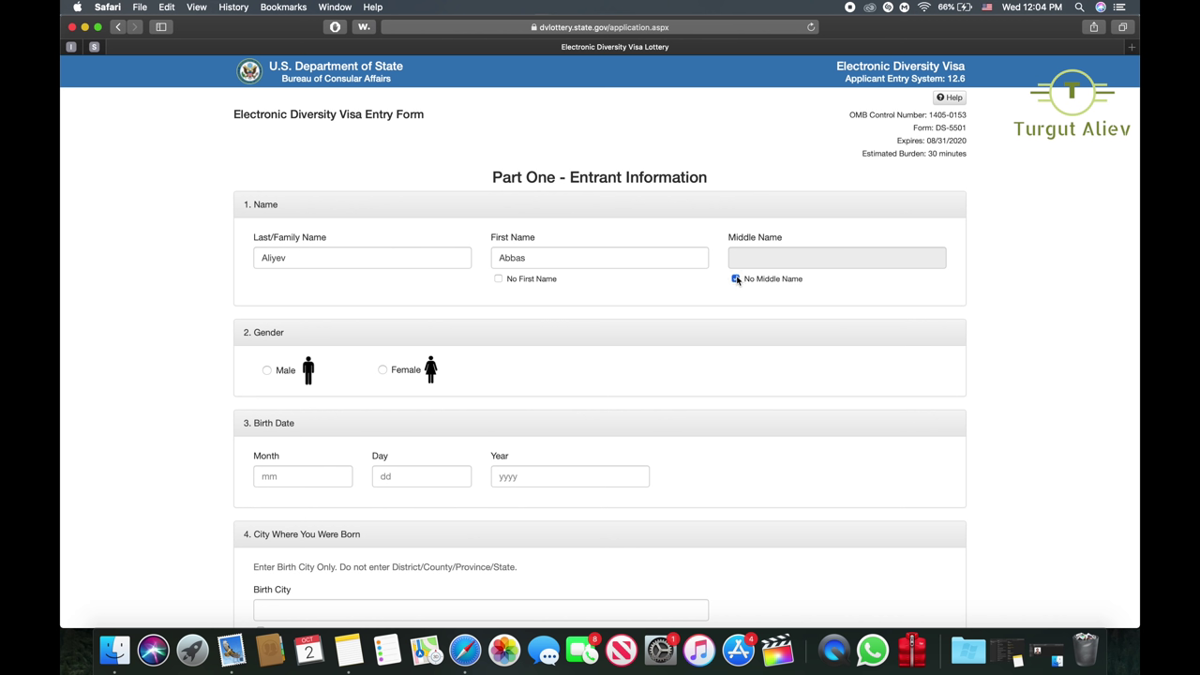
left_click(740, 255)
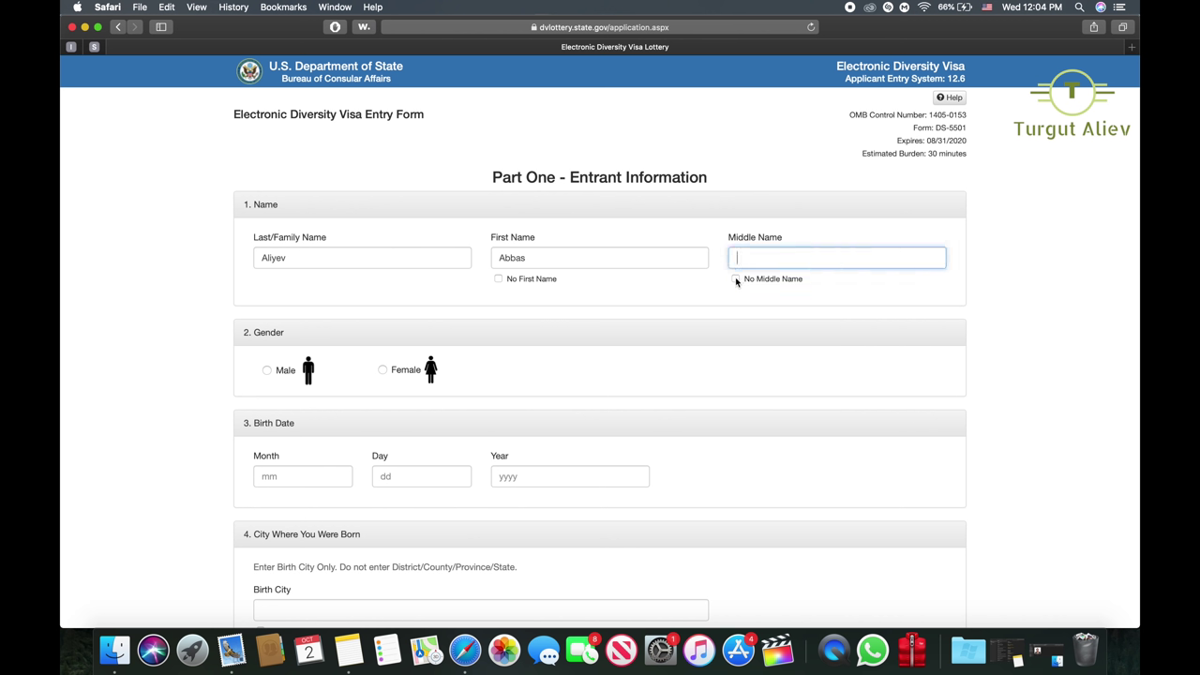
left_click(735, 279)
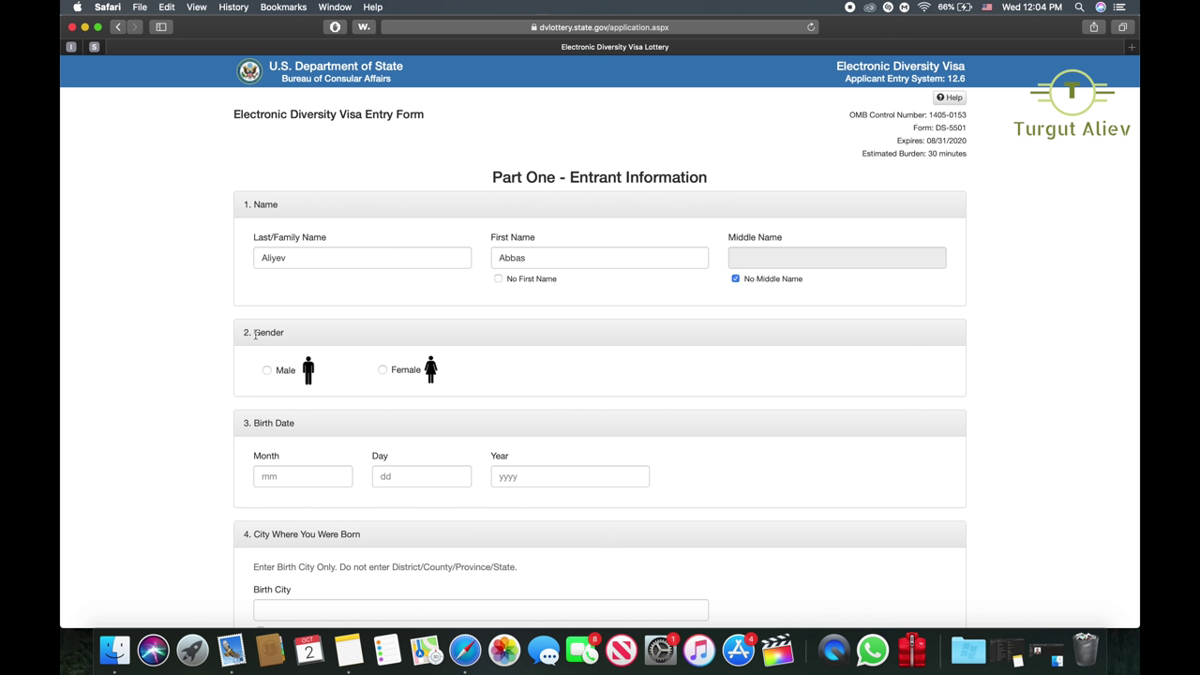
left_click_drag(255, 334, 296, 336)
Select Male as the entrant's gender
scroll(283, 378, "down", 3)
left_click(266, 249)
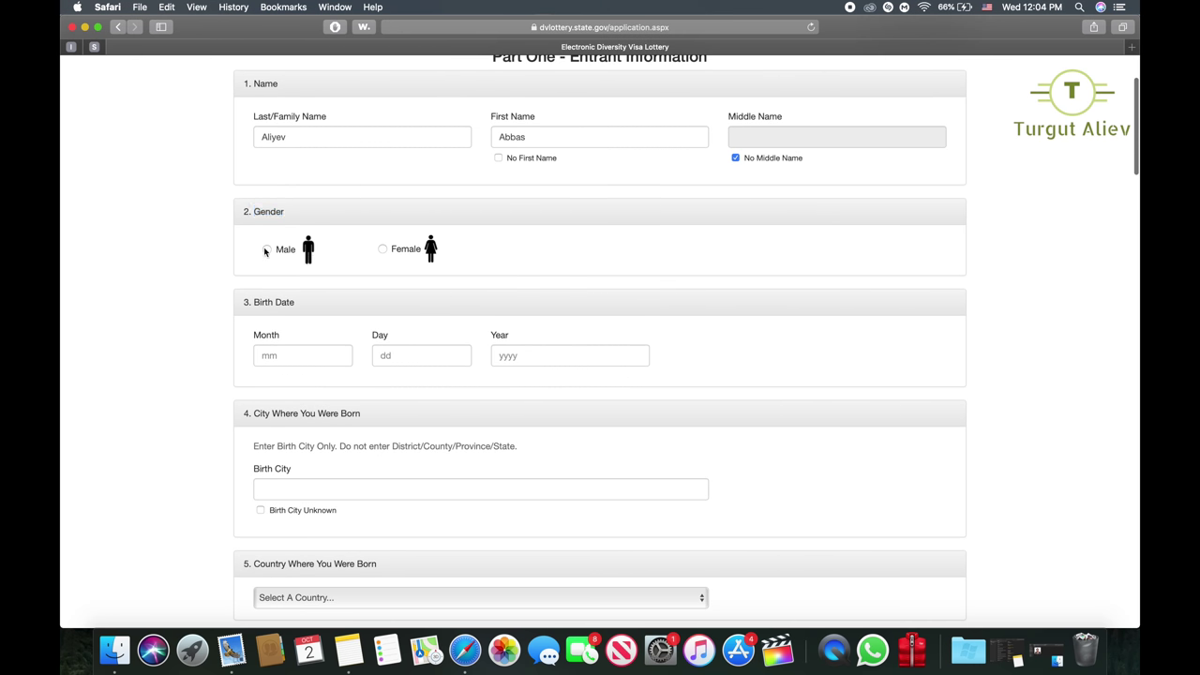
scroll(361, 262, "down", 2)
right_click(361, 260)
scroll(362, 287, "up", 1)
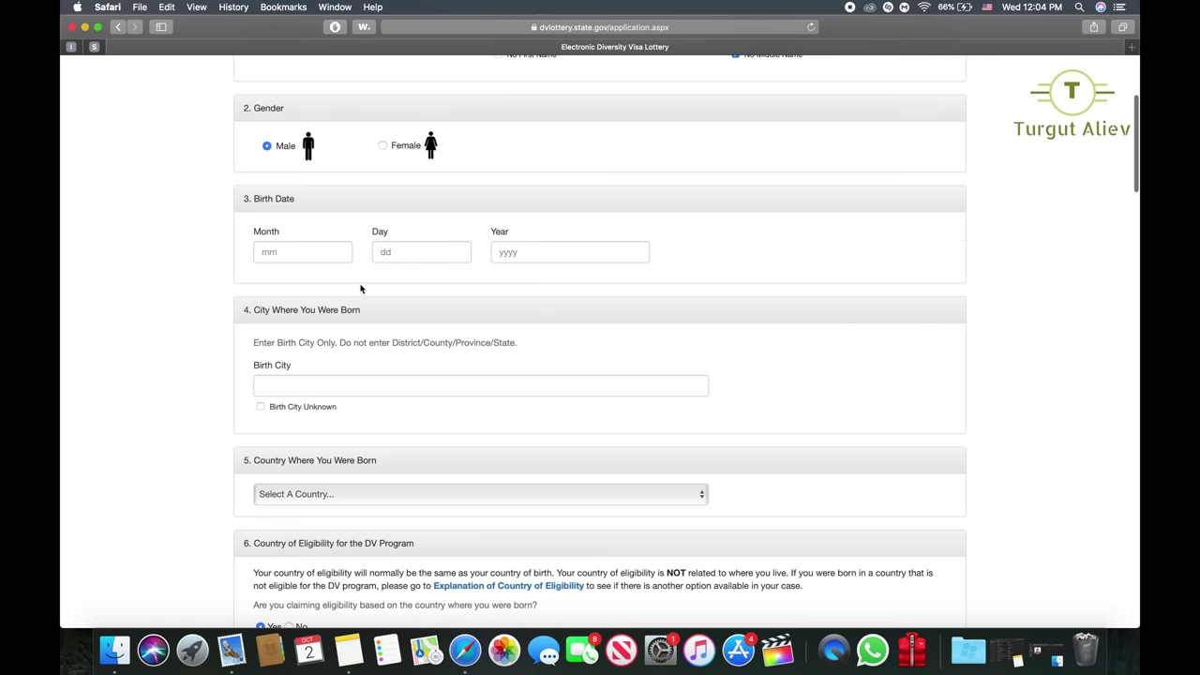
Enter 10 as the birth month, replacing a mistyped value
left_click(297, 248)
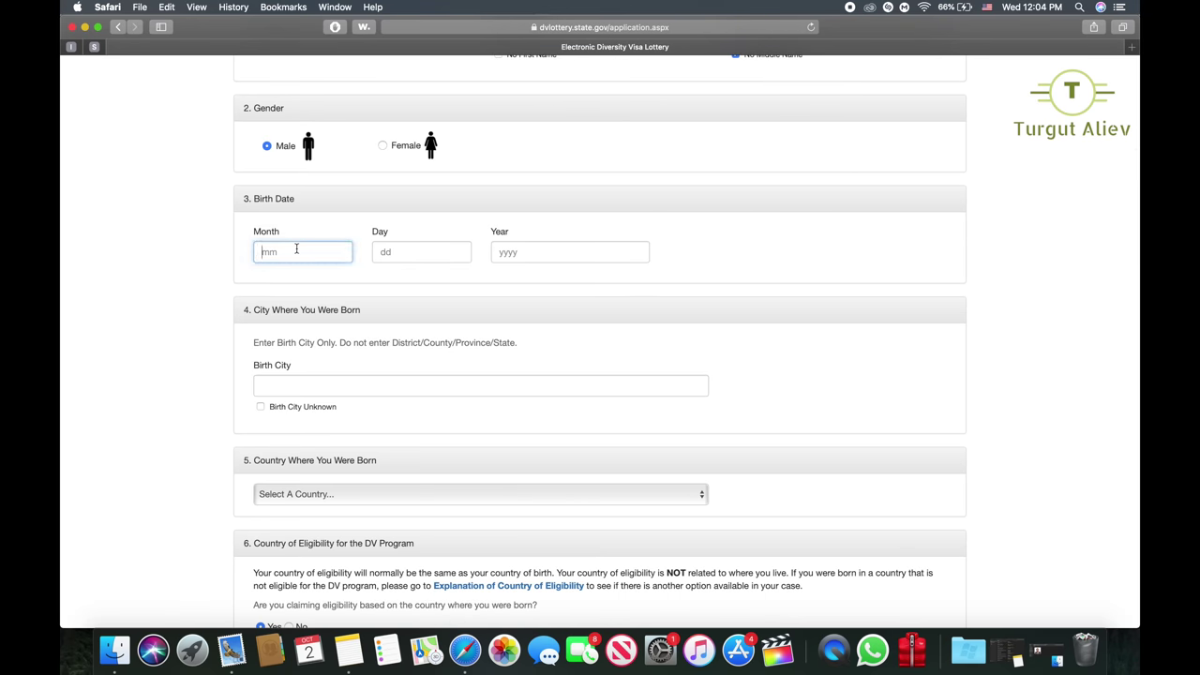
type("28")
left_click(425, 249)
key("shift+Tab")
type("10")
Fill in birth day 19 and birth year 1975
left_click(398, 253)
type("10")
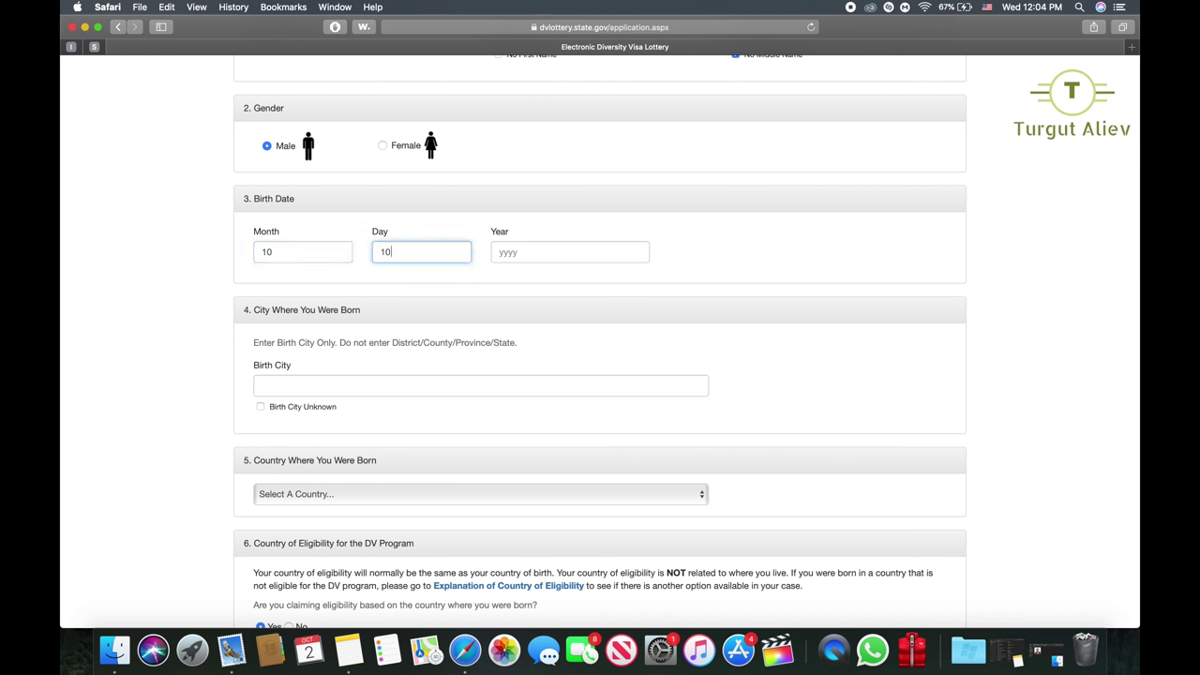
left_click(532, 259)
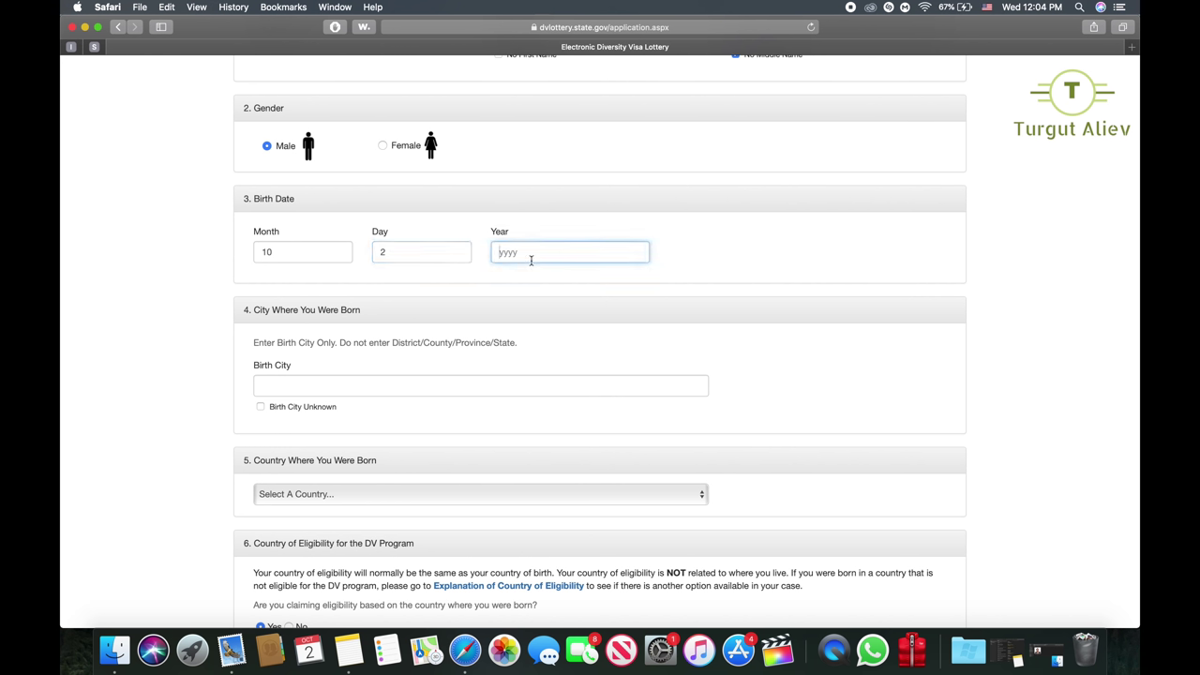
left_click(420, 255)
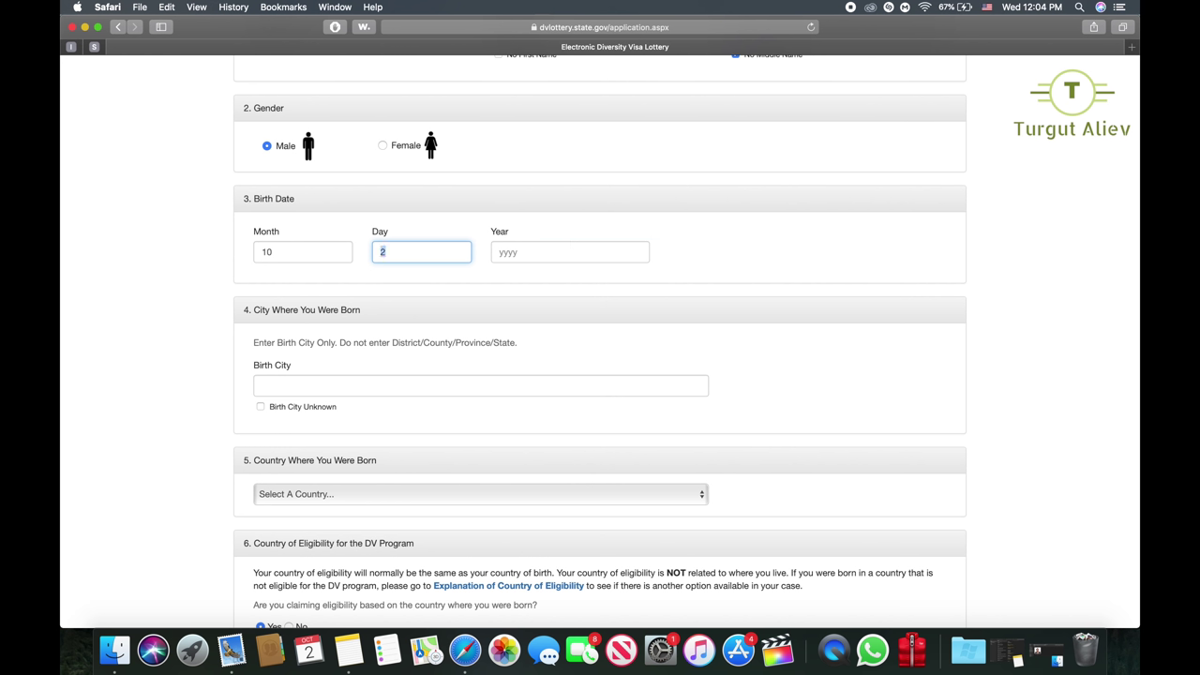
key("BackSpace")
type("19")
left_click(522, 255)
type("1")
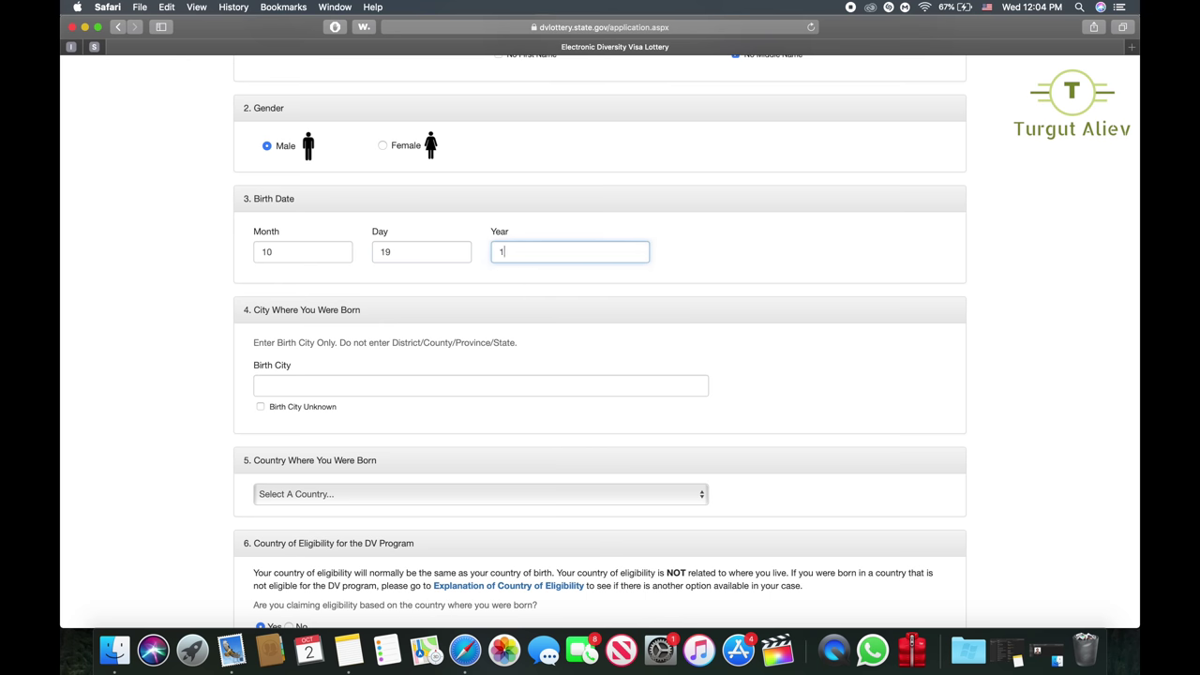
type("975")
scroll(514, 278, "down", 2)
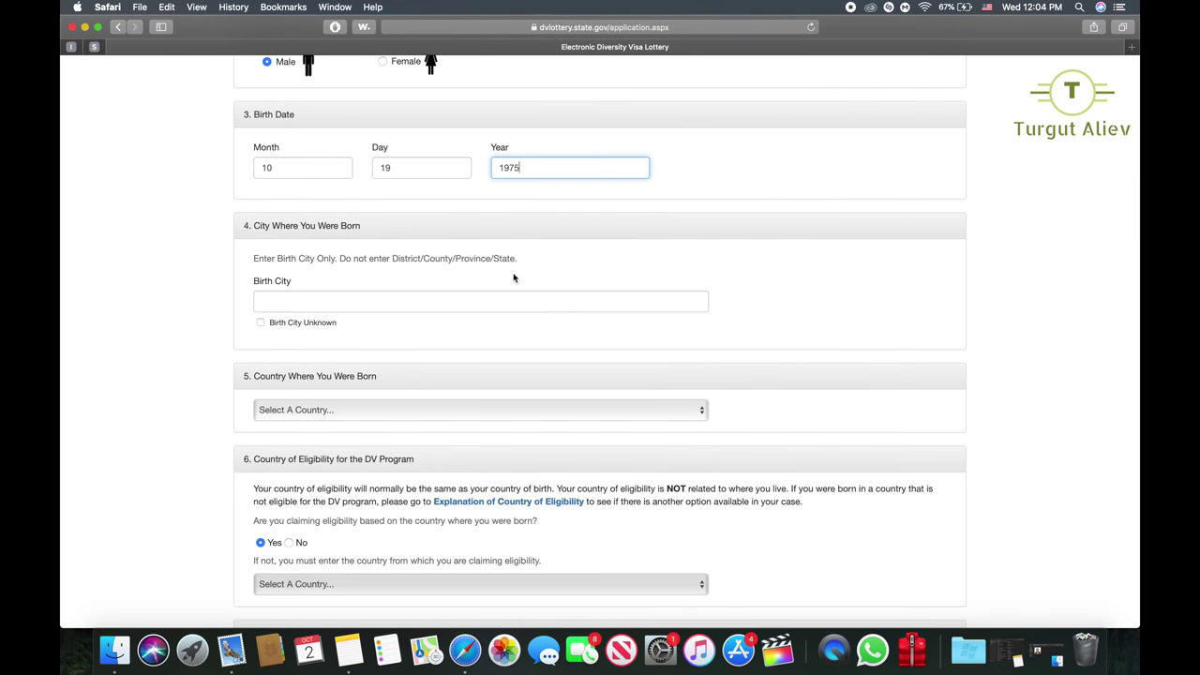
left_click_drag(242, 115, 292, 113)
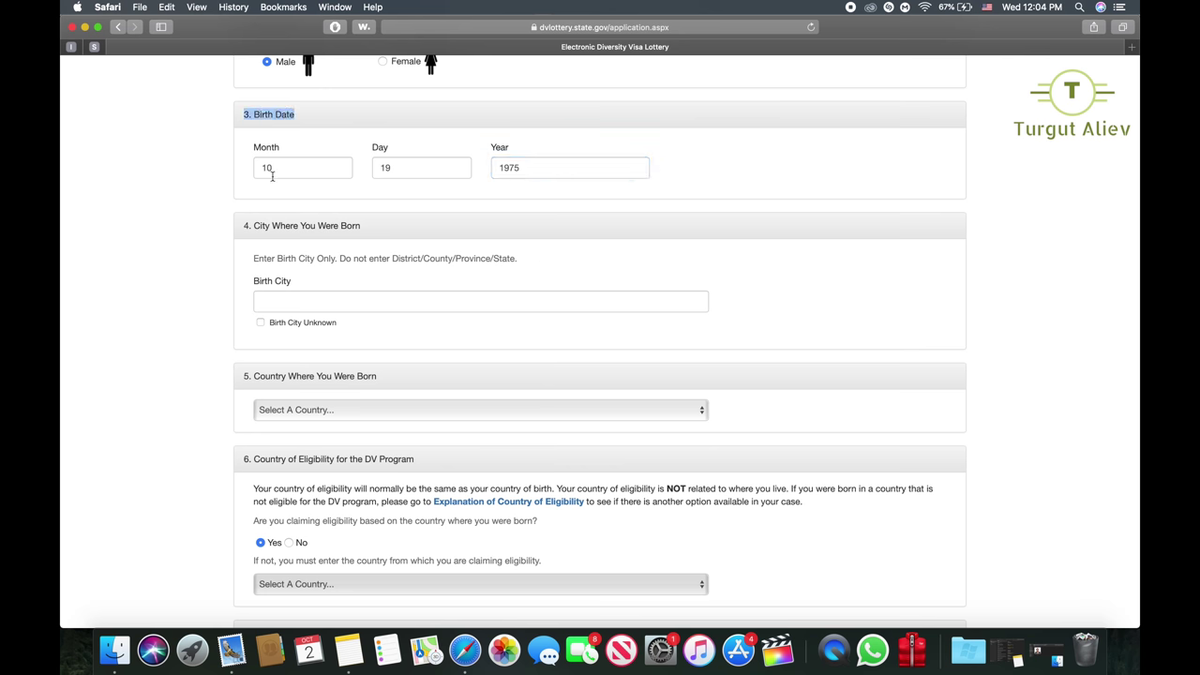
left_click_drag(244, 226, 386, 229)
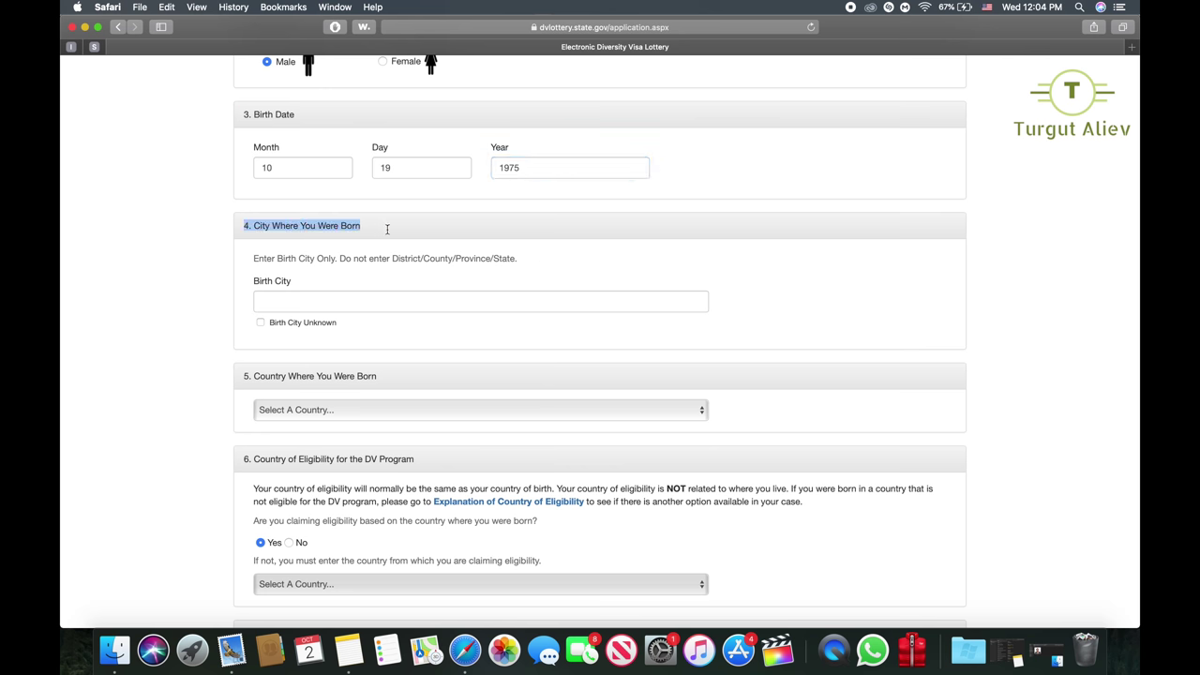
Type Baku as the birth city, leaving the unknown option unchecked
left_click(311, 298)
scroll(310, 298, "down", 1)
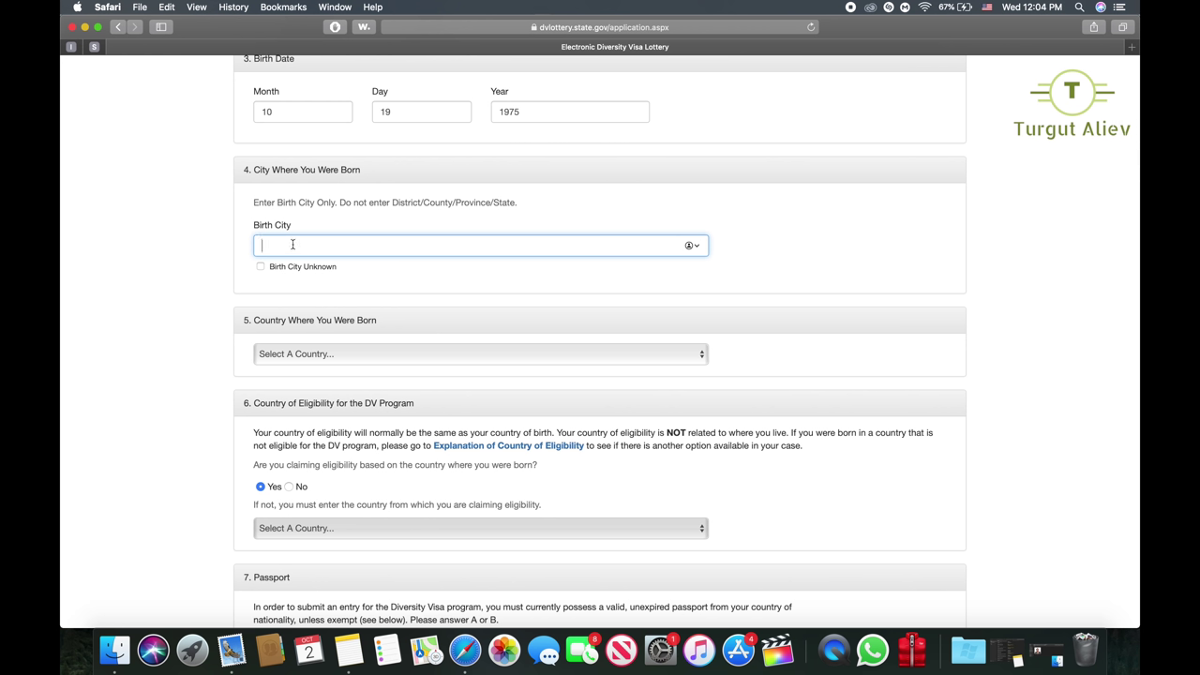
type("B")
key("BackSpace")
key("BackSpace")
key("BackSpace")
type("bBak")
scroll(262, 270, "down", 5)
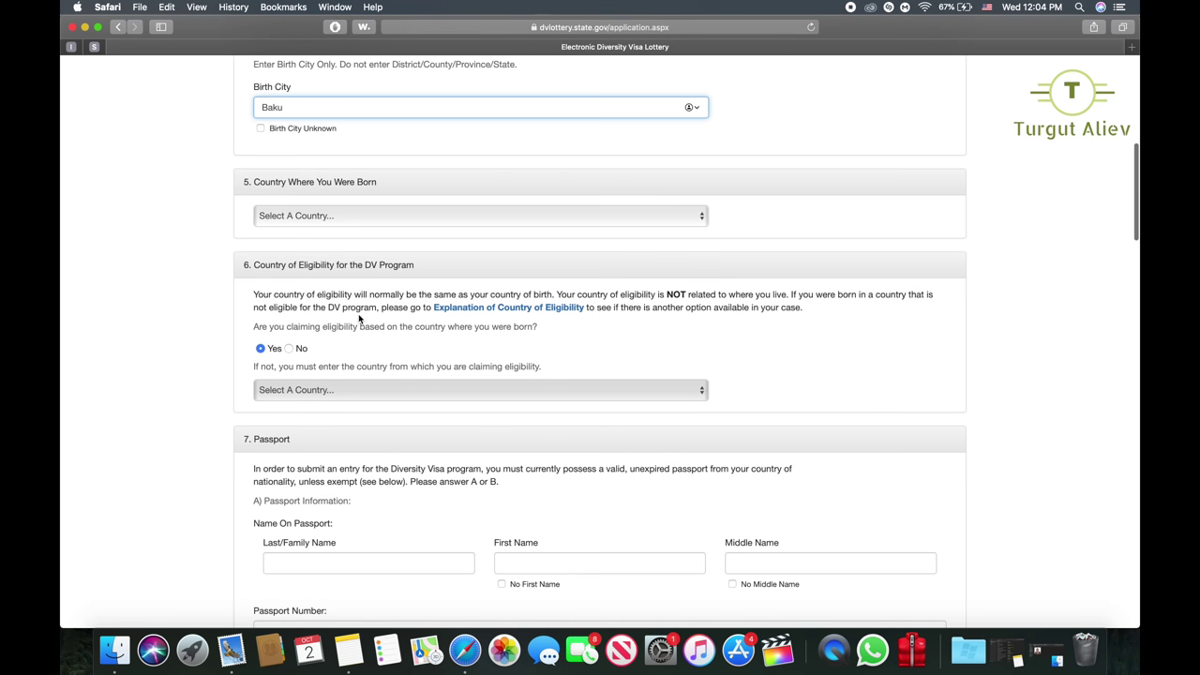
scroll(277, 137, "up", 2)
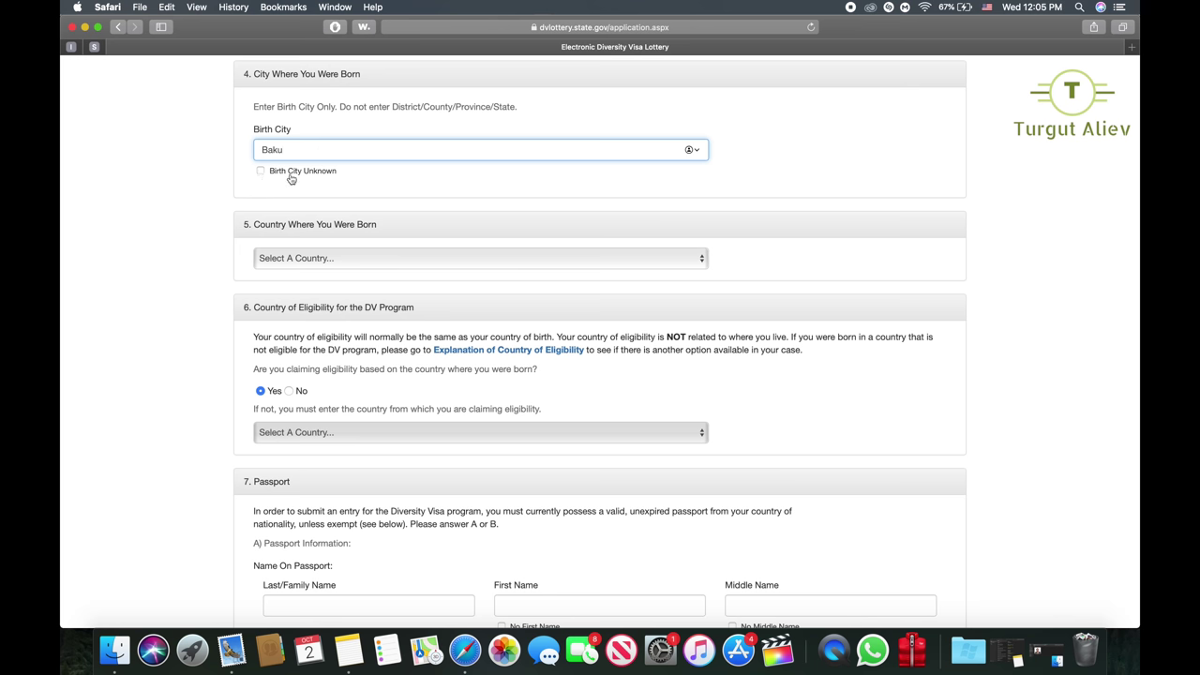
left_click(260, 172)
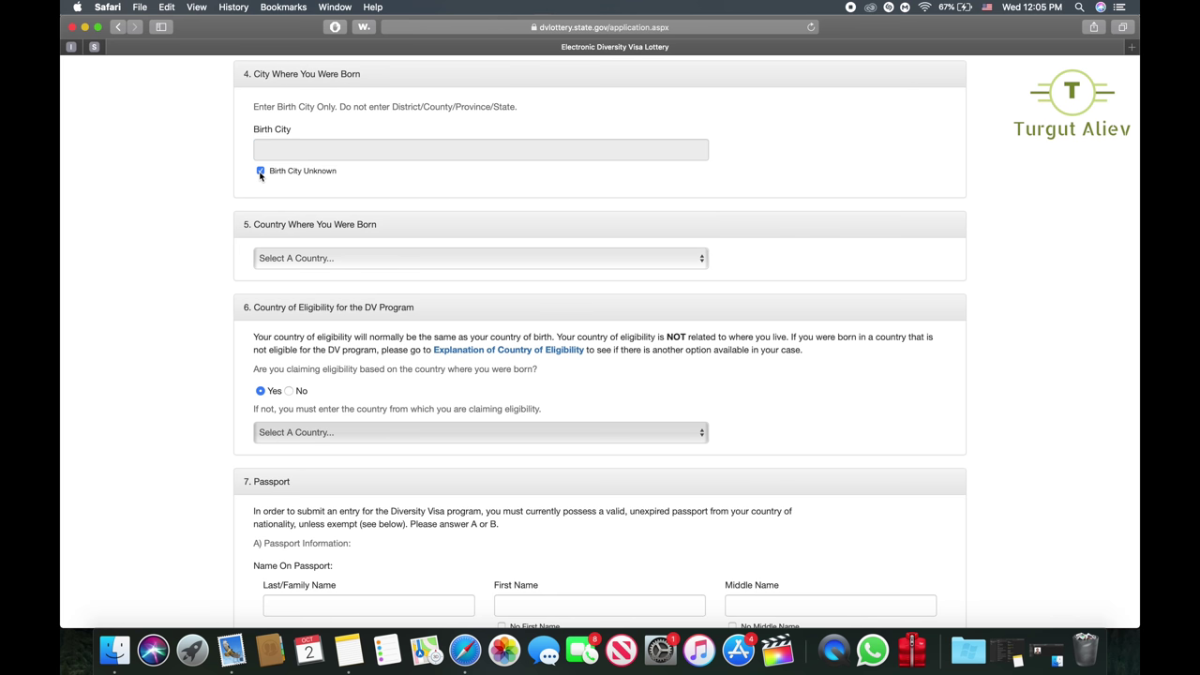
left_click(260, 171)
left_click(263, 149)
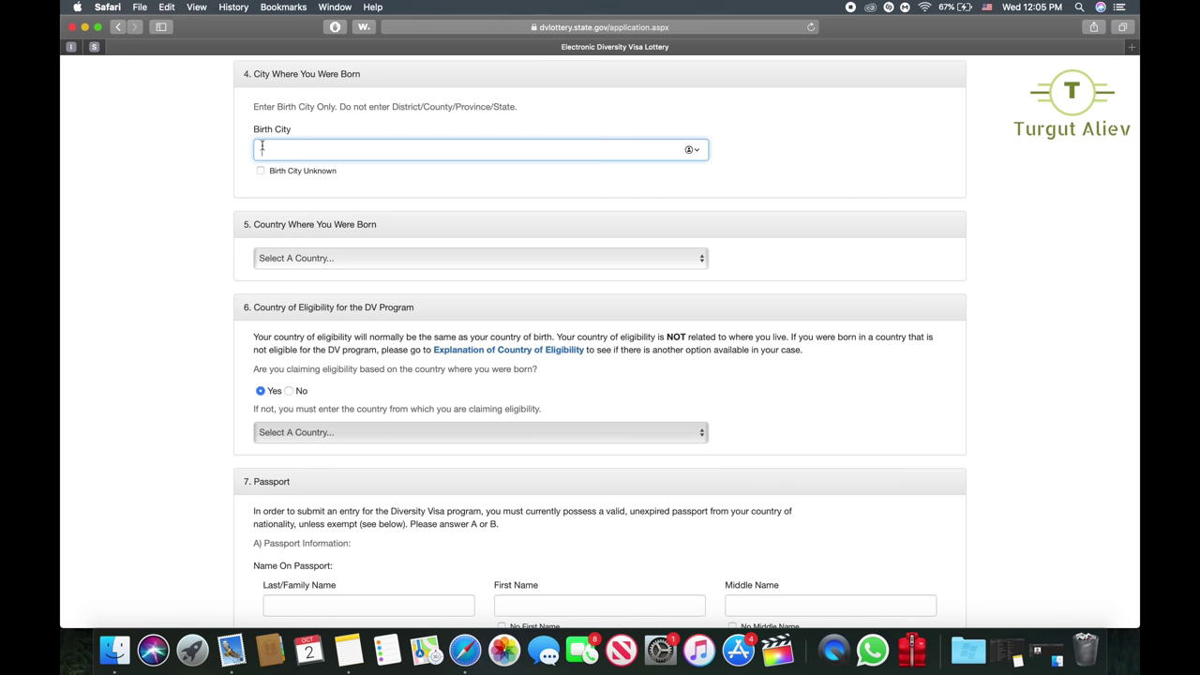
type("Bakiuu")
Choose Azerbaijan as the country of birth
left_click_drag(275, 224, 356, 224)
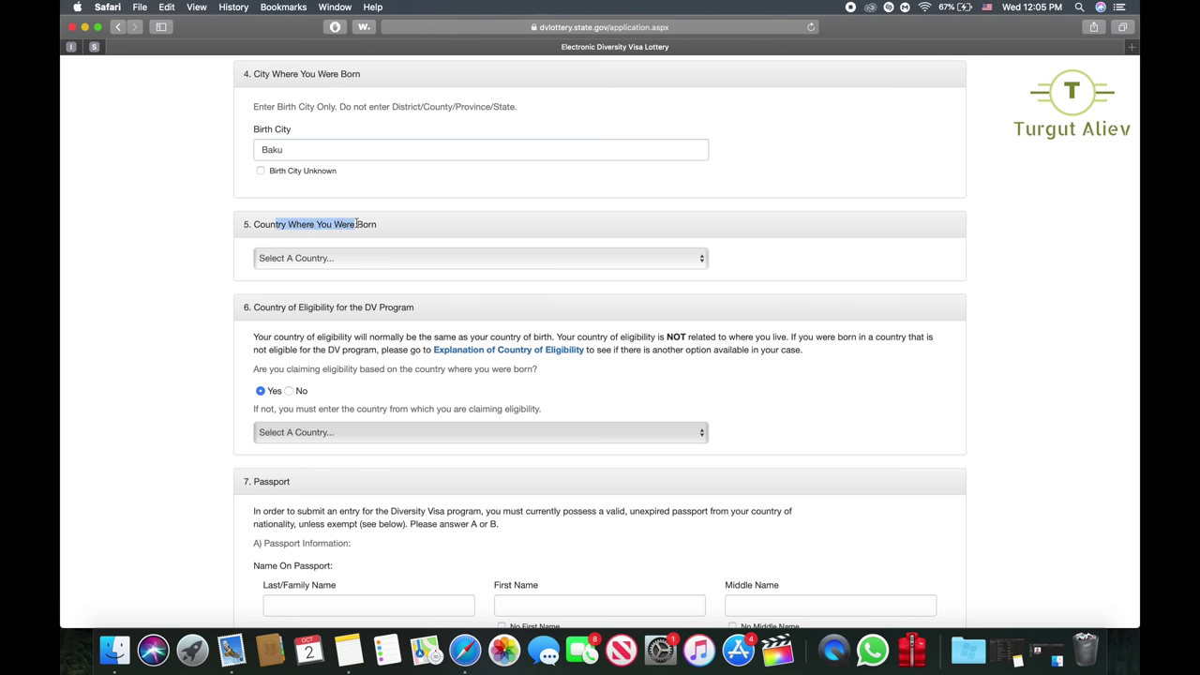
left_click(352, 258)
scroll(351, 260, "down", 2)
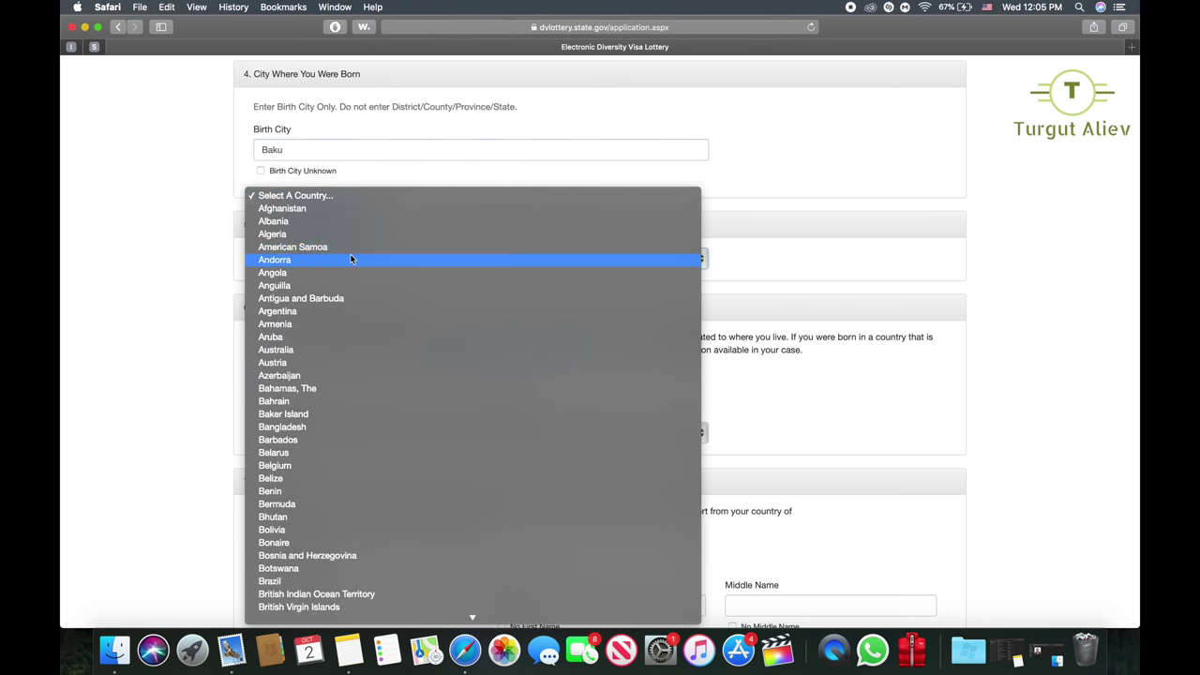
left_click(302, 375)
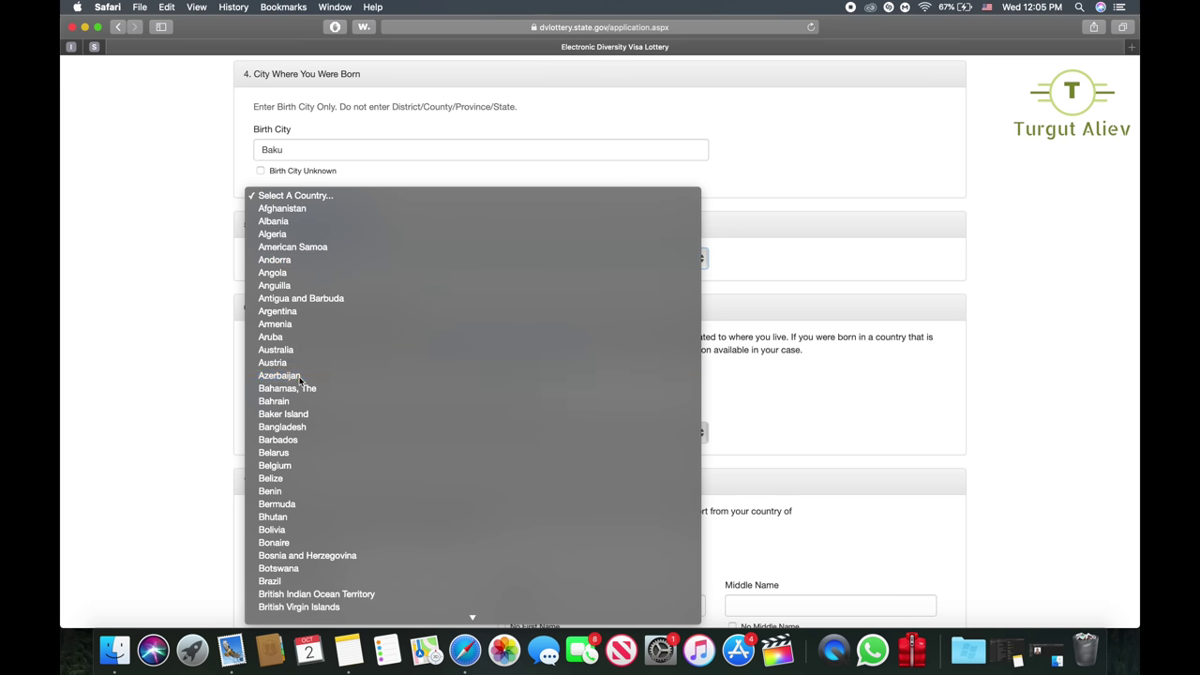
left_click(308, 260)
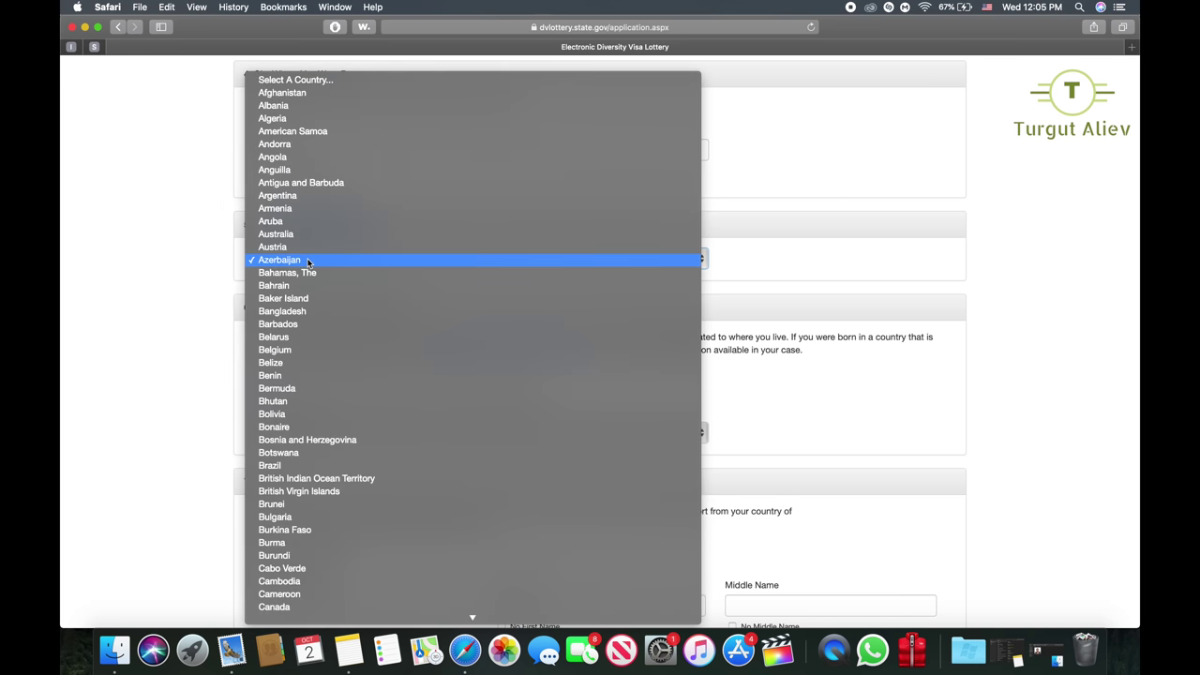
left_click(309, 260)
scroll(312, 342, "down", 2)
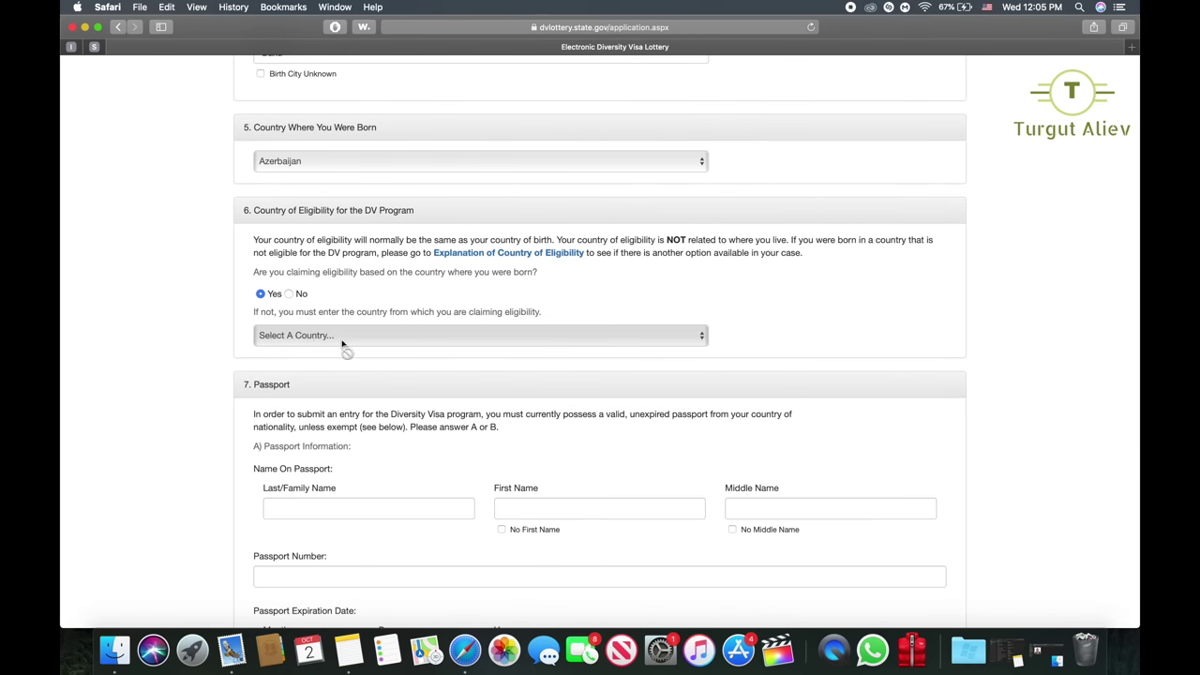
scroll(362, 329, "down", 2)
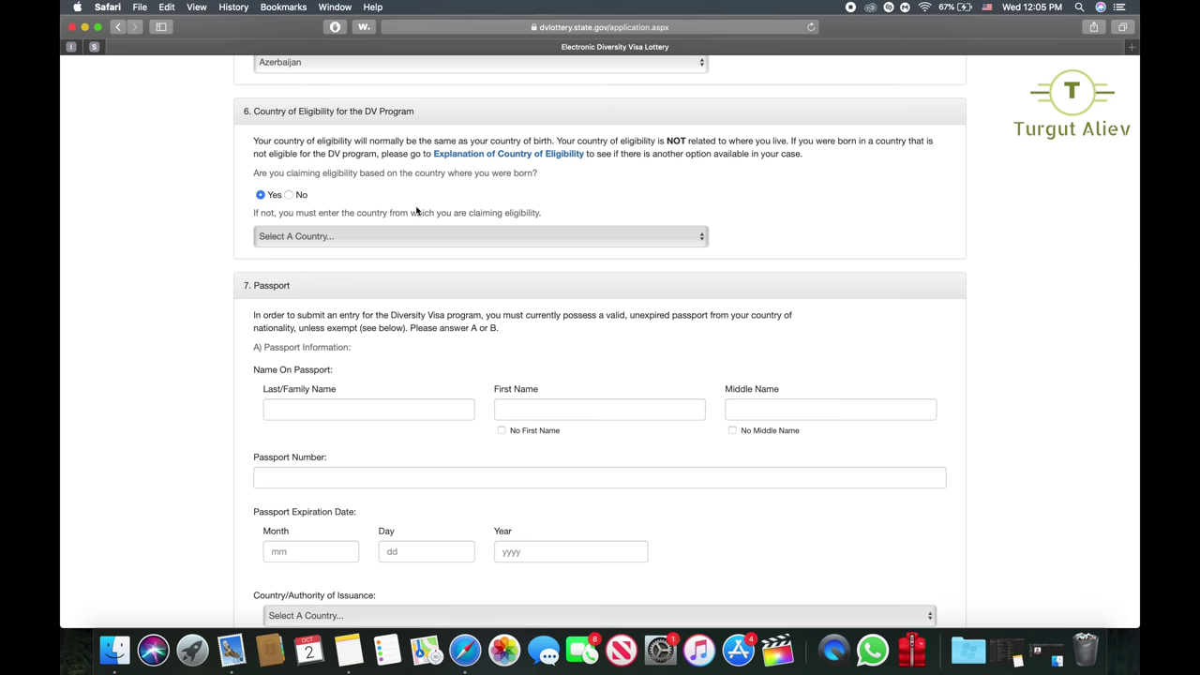
scroll(418, 211, "down", 1)
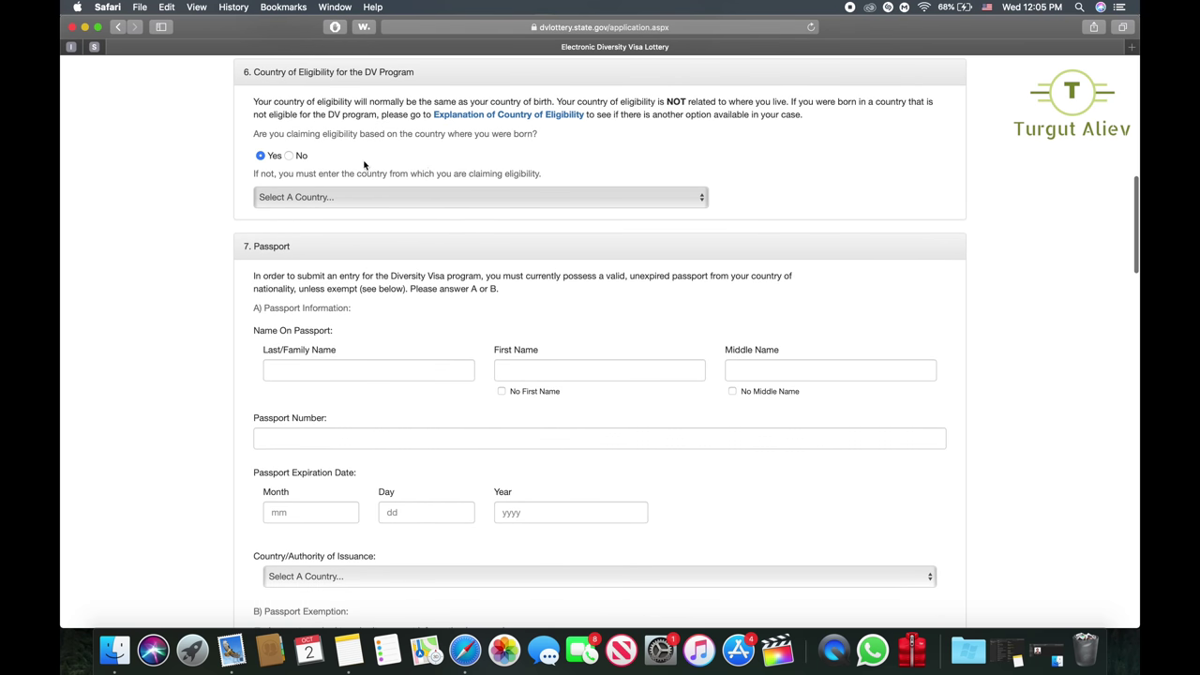
left_click(272, 159)
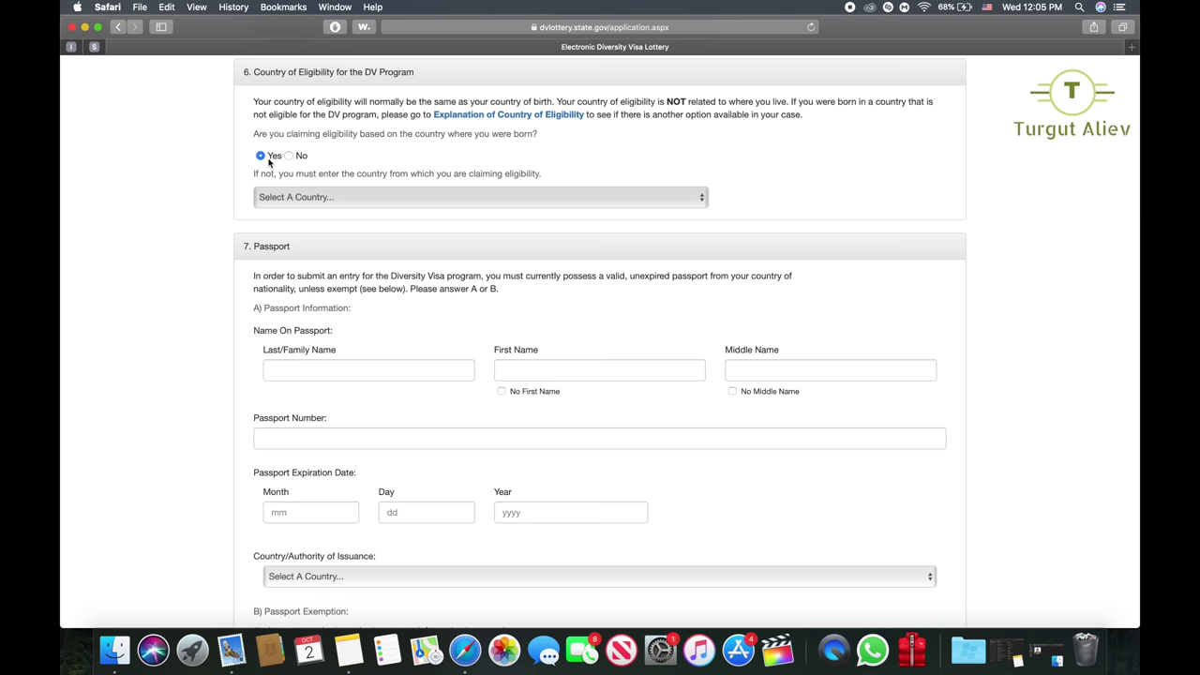
left_click(290, 157)
left_click(315, 199)
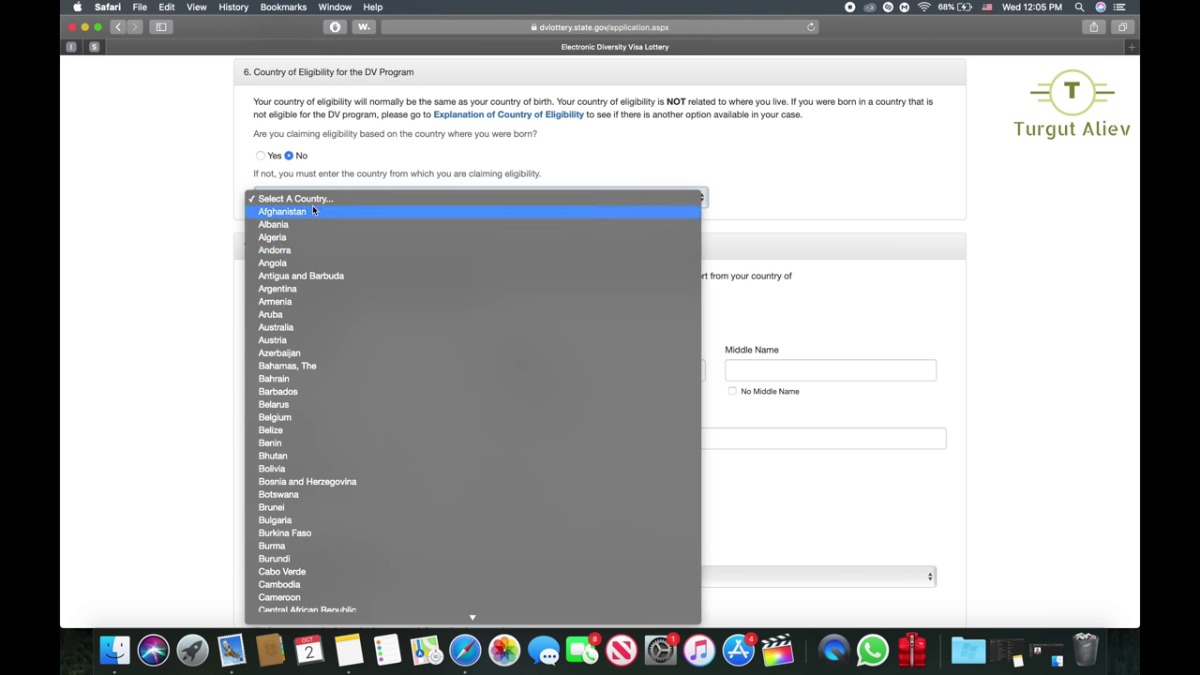
left_click(298, 327)
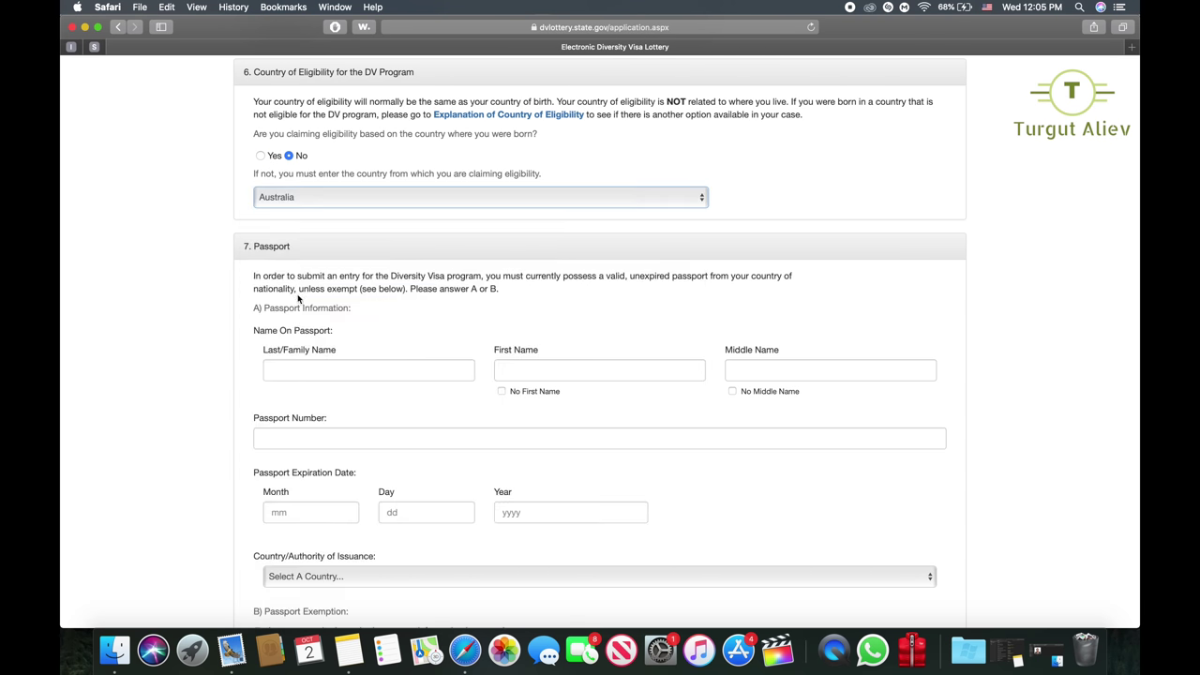
left_click(261, 157)
scroll(316, 247, "down", 2)
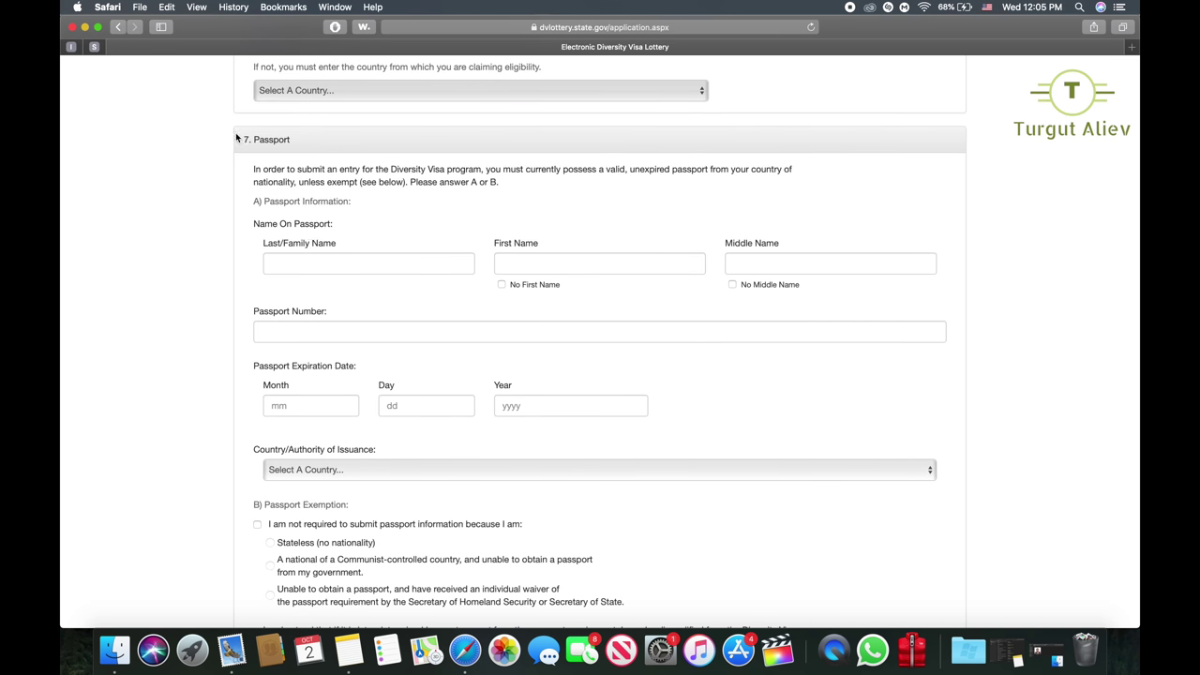
left_click_drag(237, 137, 310, 138)
Enter the entrant's passport surname and first name, and tick no middle name
left_click(288, 268)
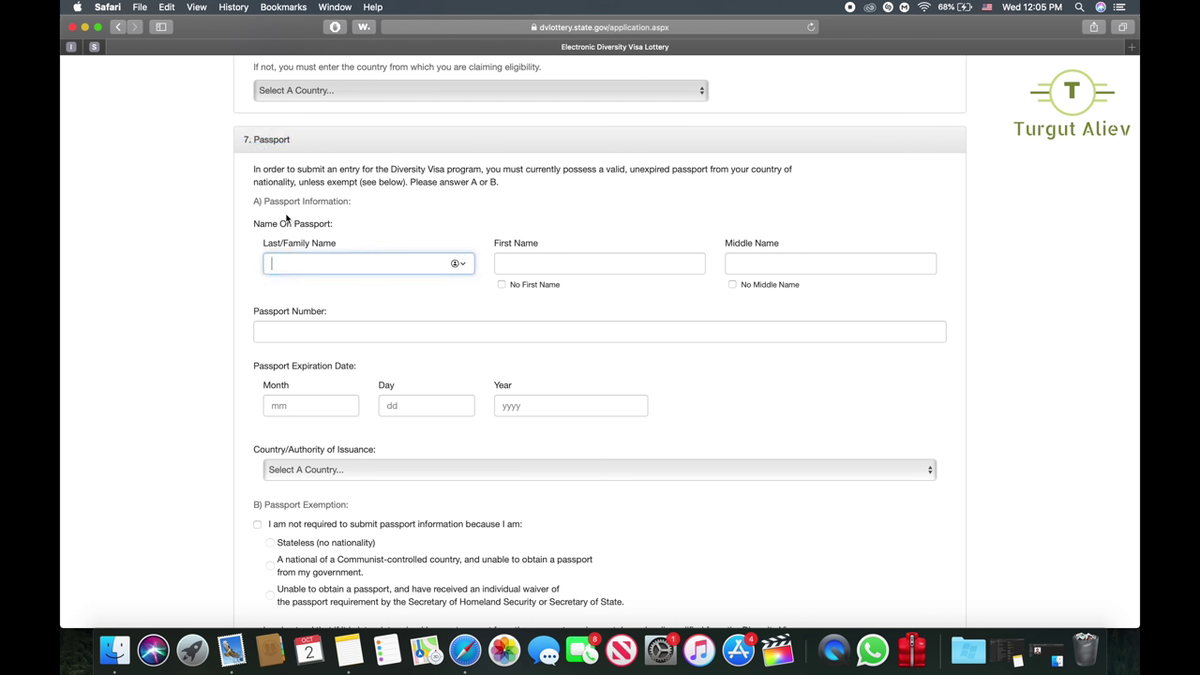
left_click_drag(252, 223, 334, 228)
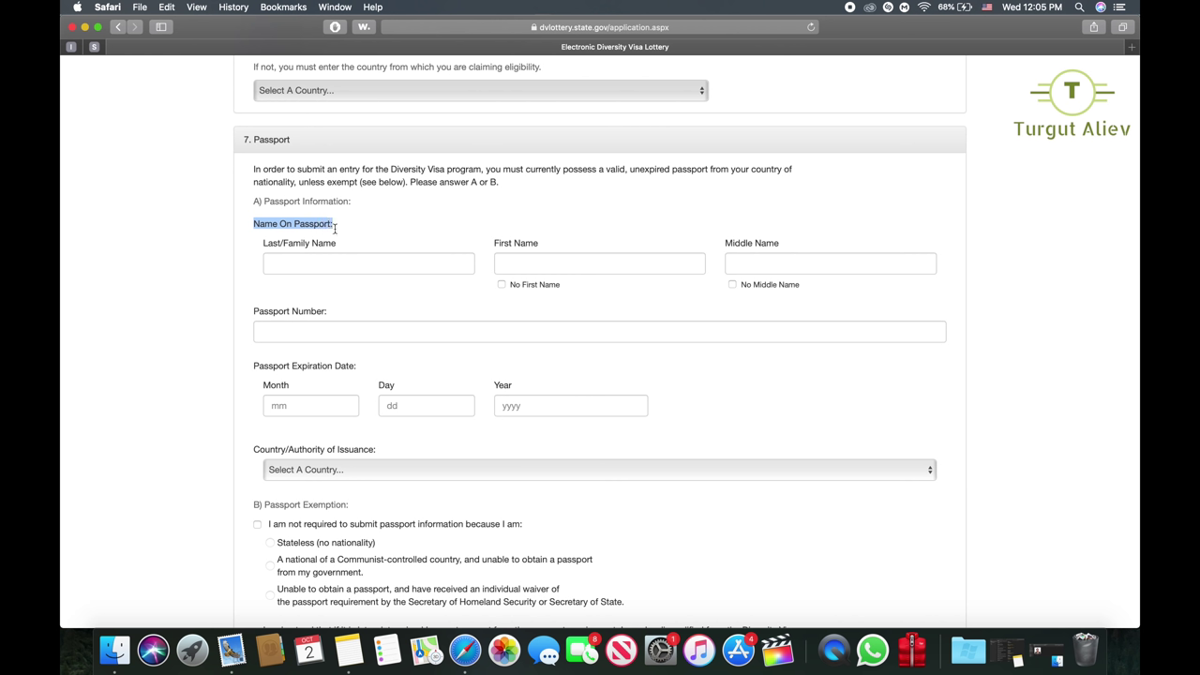
left_click(290, 270)
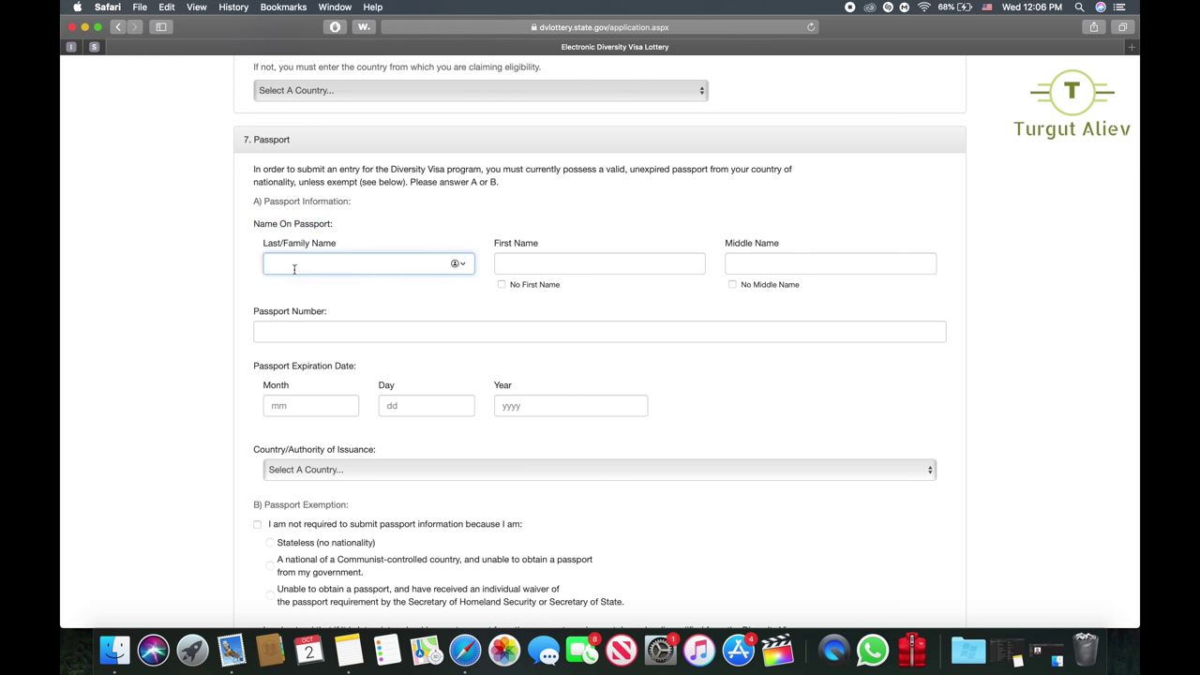
left_click(549, 267)
scroll(549, 267, "up", 15)
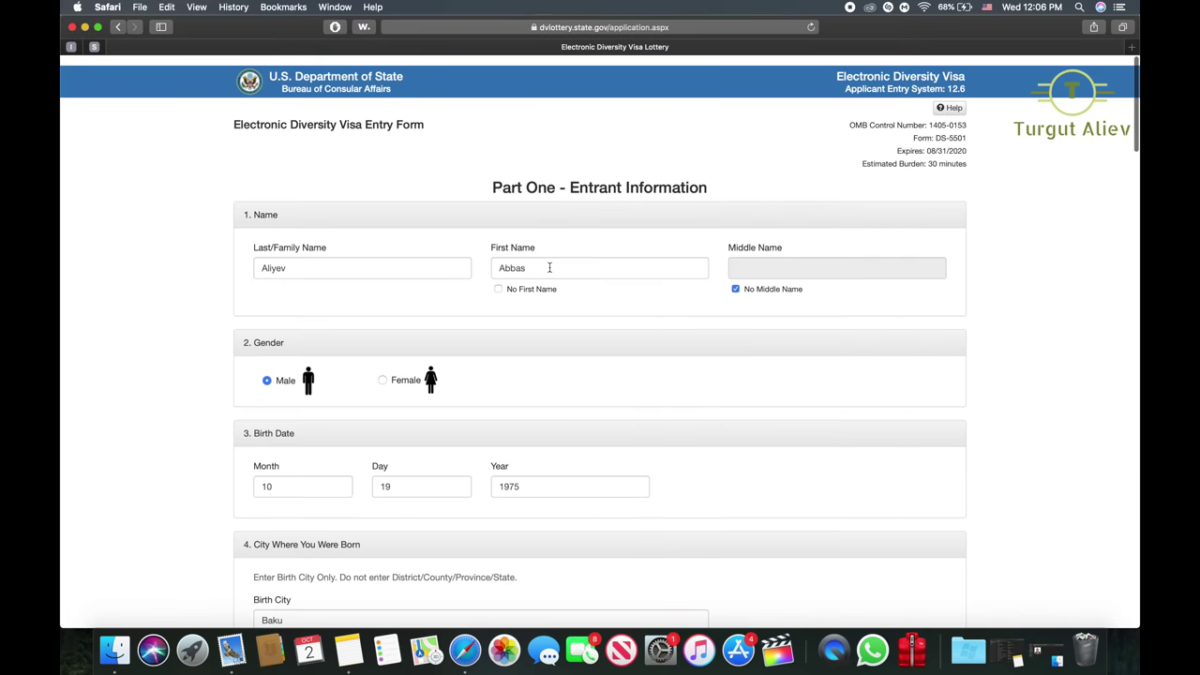
scroll(550, 267, "down", 15)
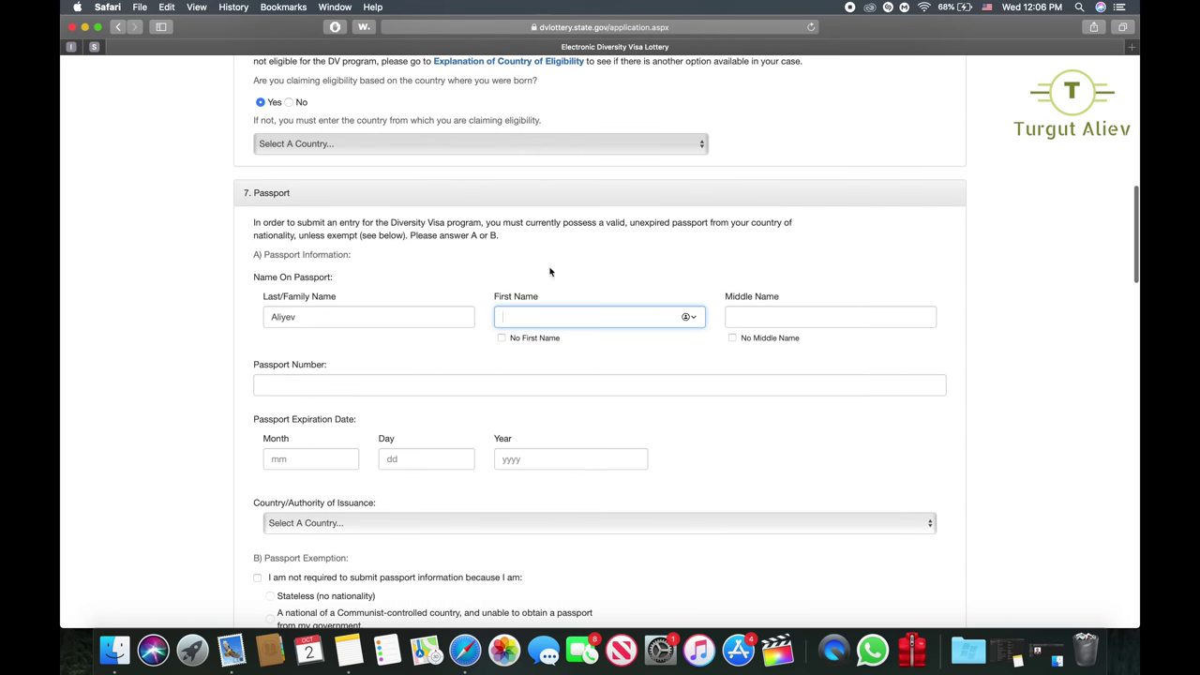
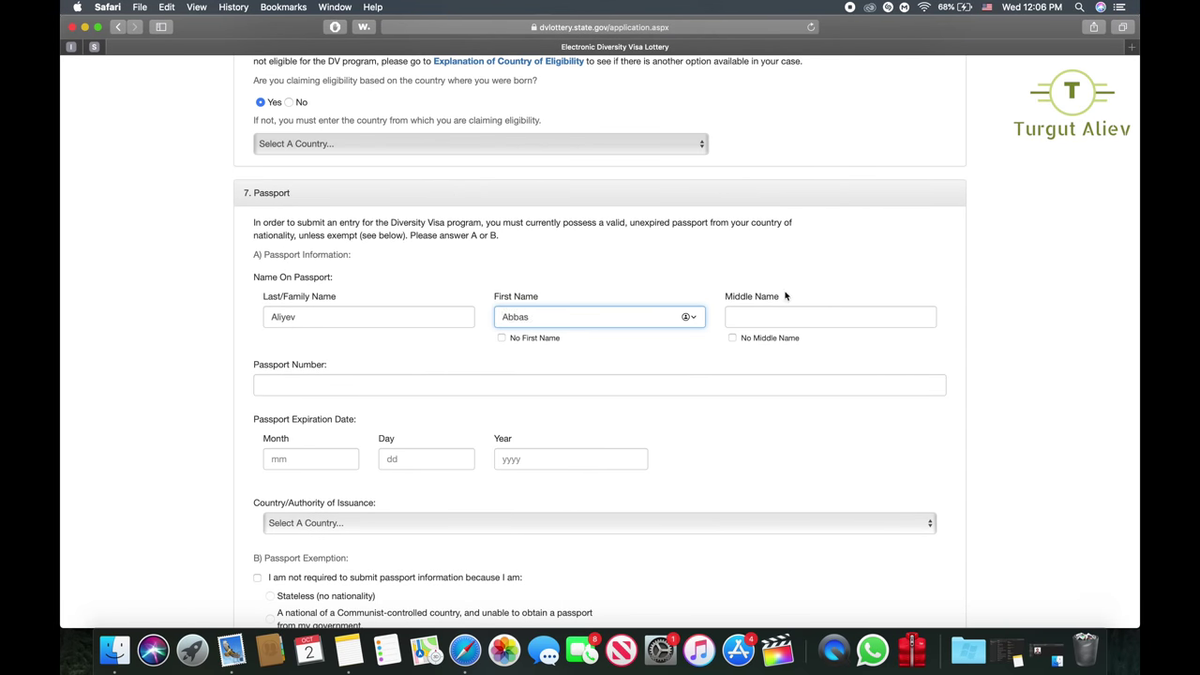
left_click(733, 339)
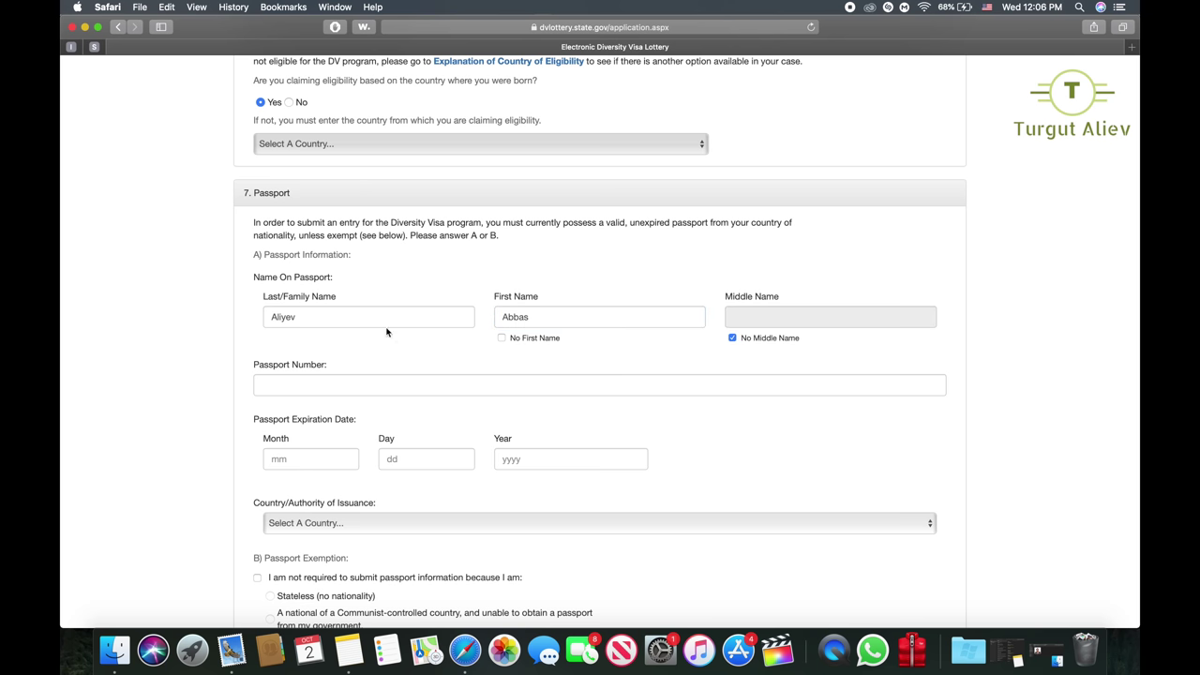
Enter the entrant's passport number
scroll(435, 381, "down", 2)
left_click(330, 307)
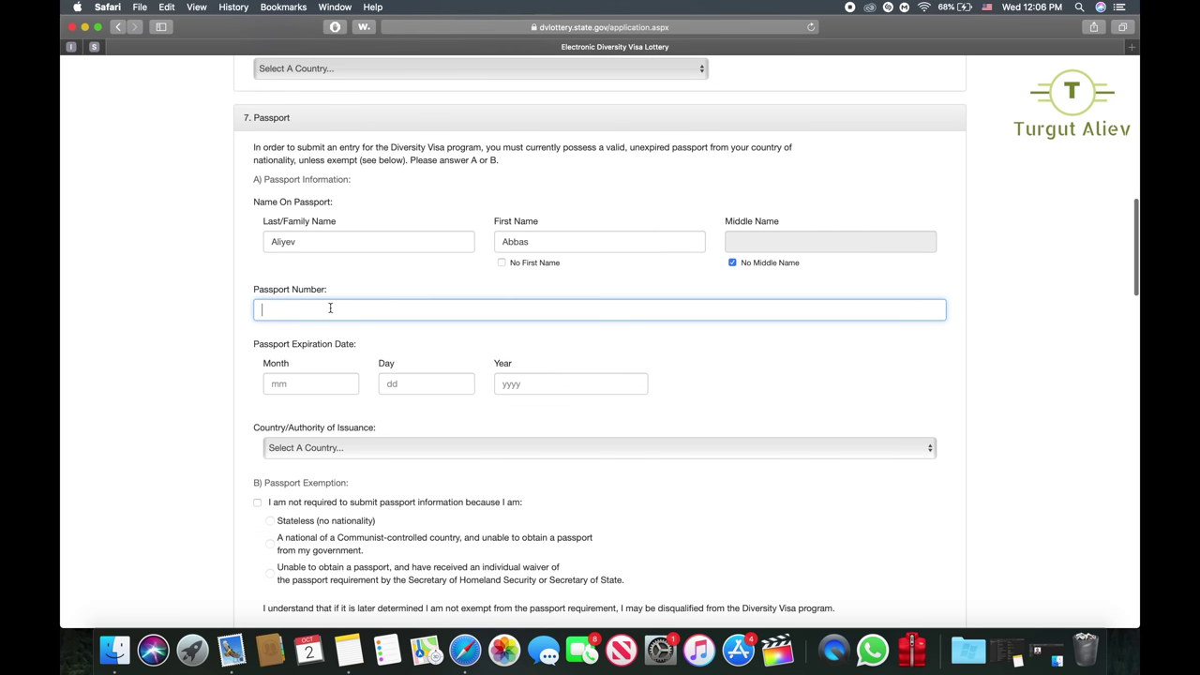
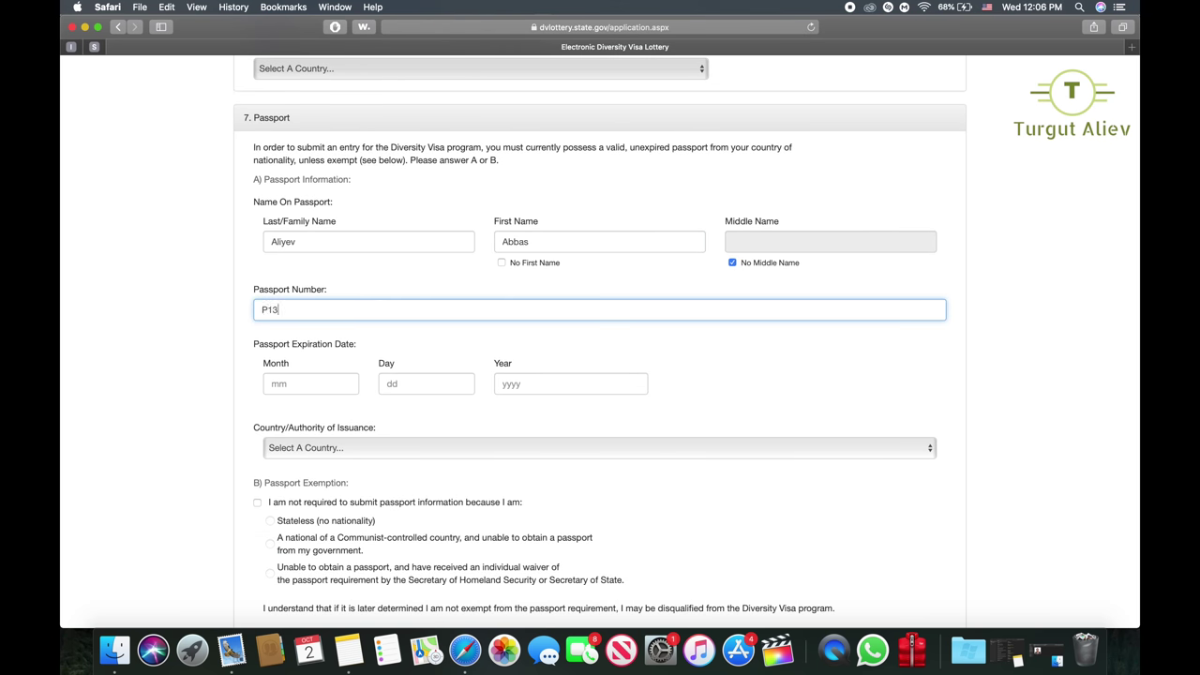
left_click(302, 385)
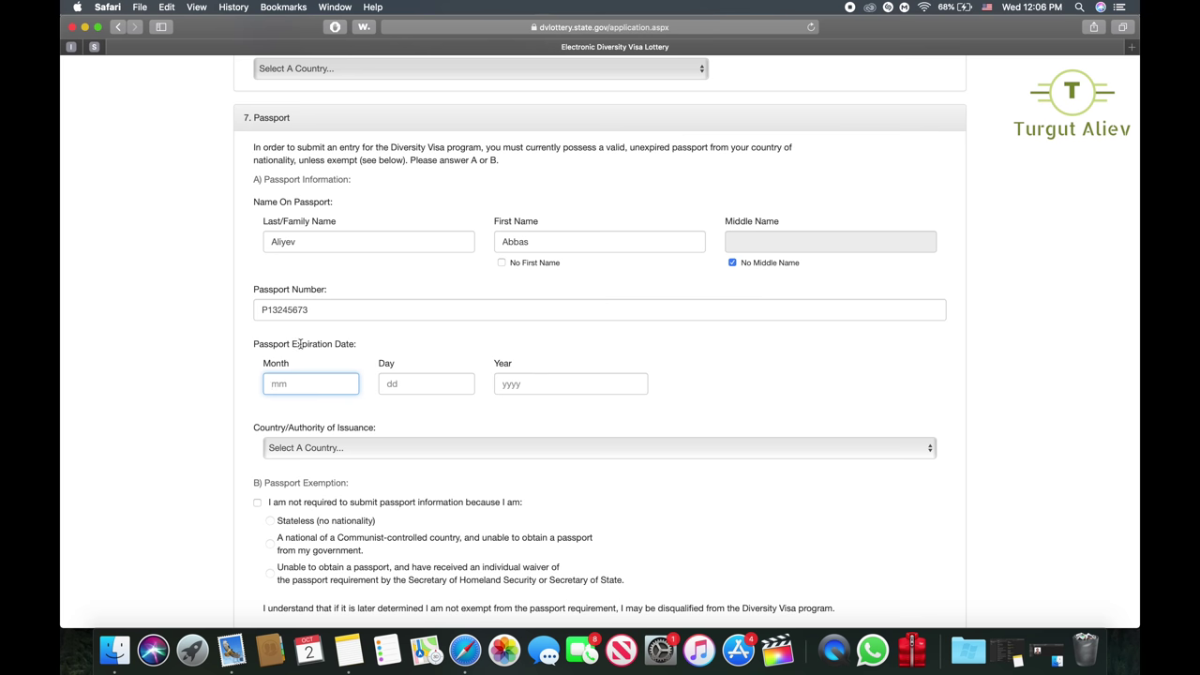
left_click_drag(268, 311, 315, 312)
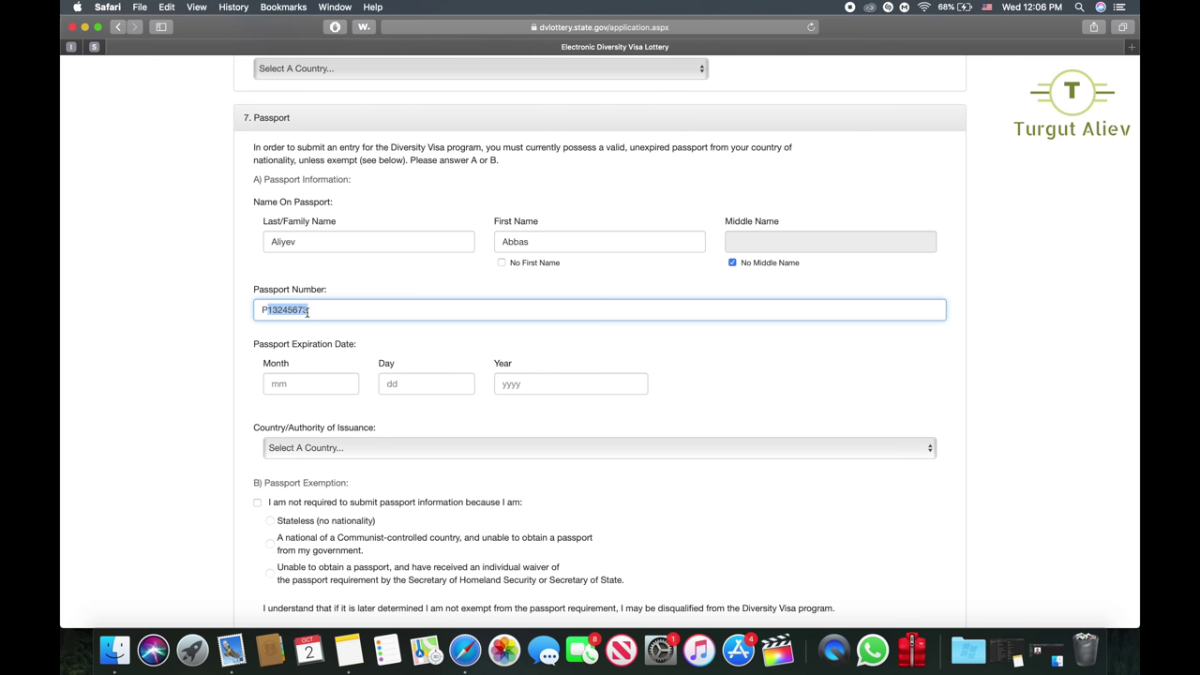
key("Left")
left_click(289, 384)
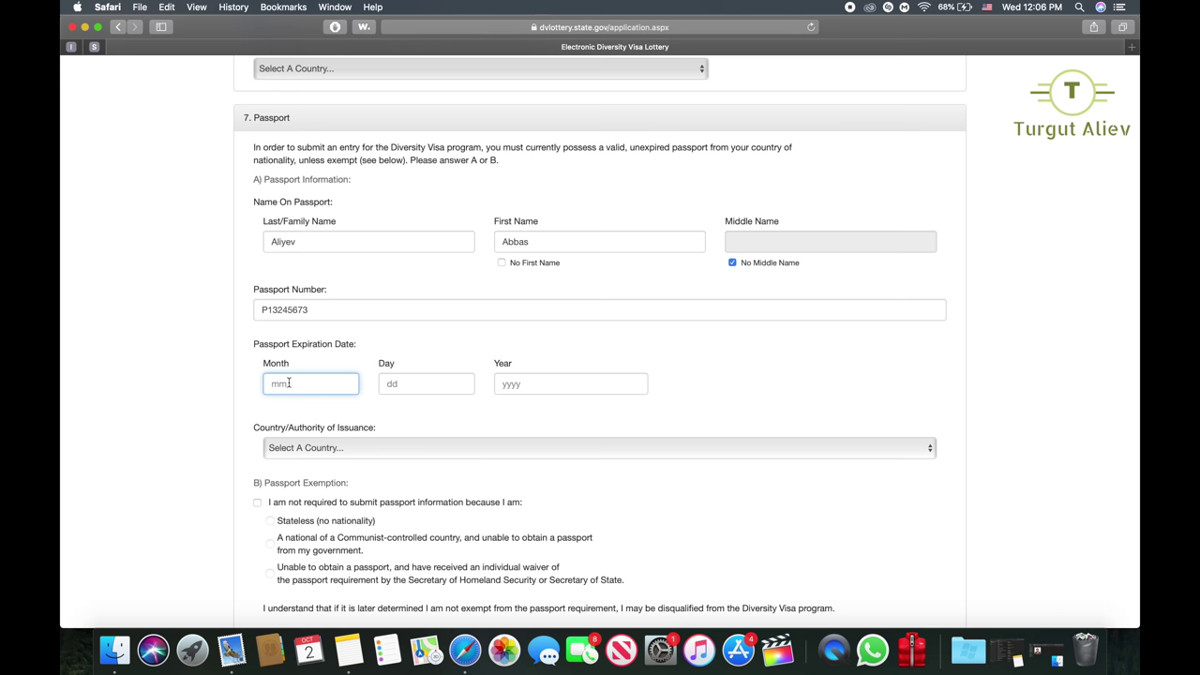
left_click_drag(330, 310, 255, 312)
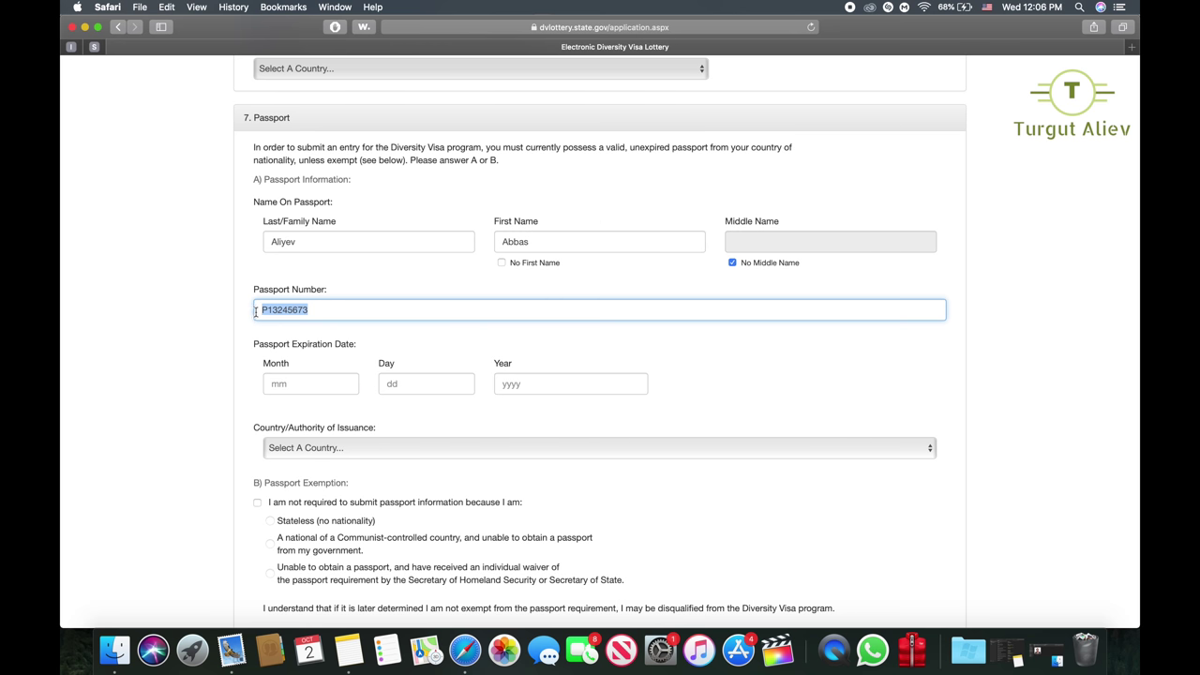
left_click(272, 384)
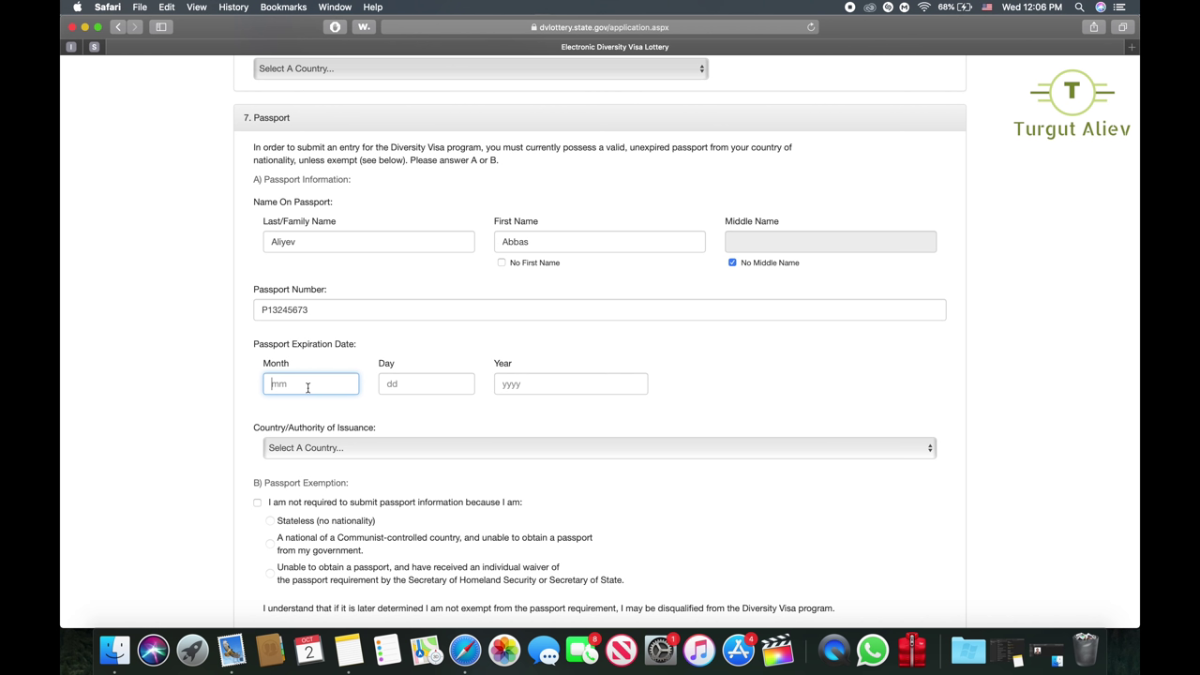
Fill in the passport expiration date 05/19/2025
left_click_drag(256, 355, 354, 345)
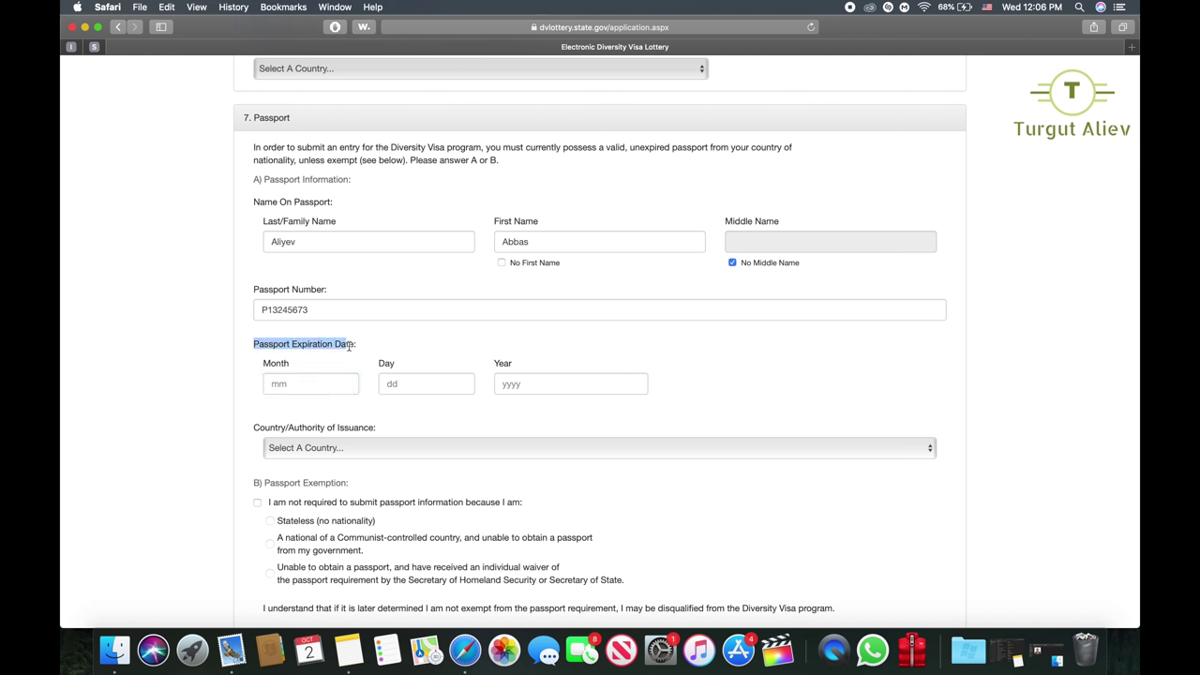
left_click(317, 383)
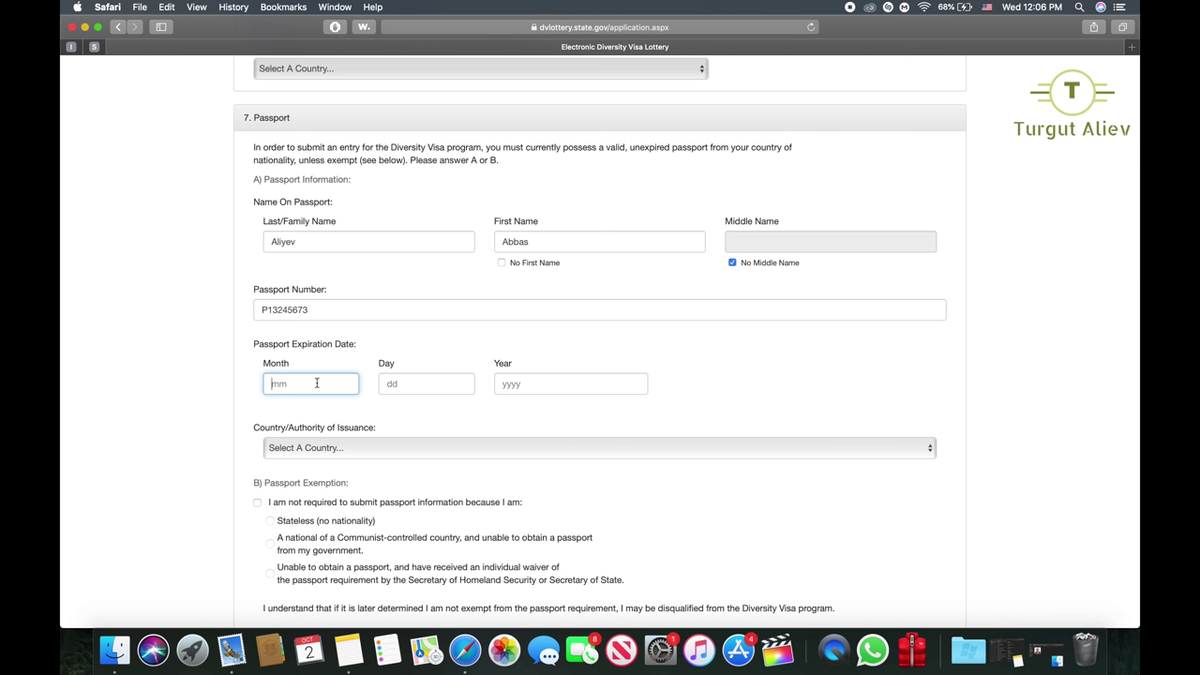
type("05")
left_click(415, 384)
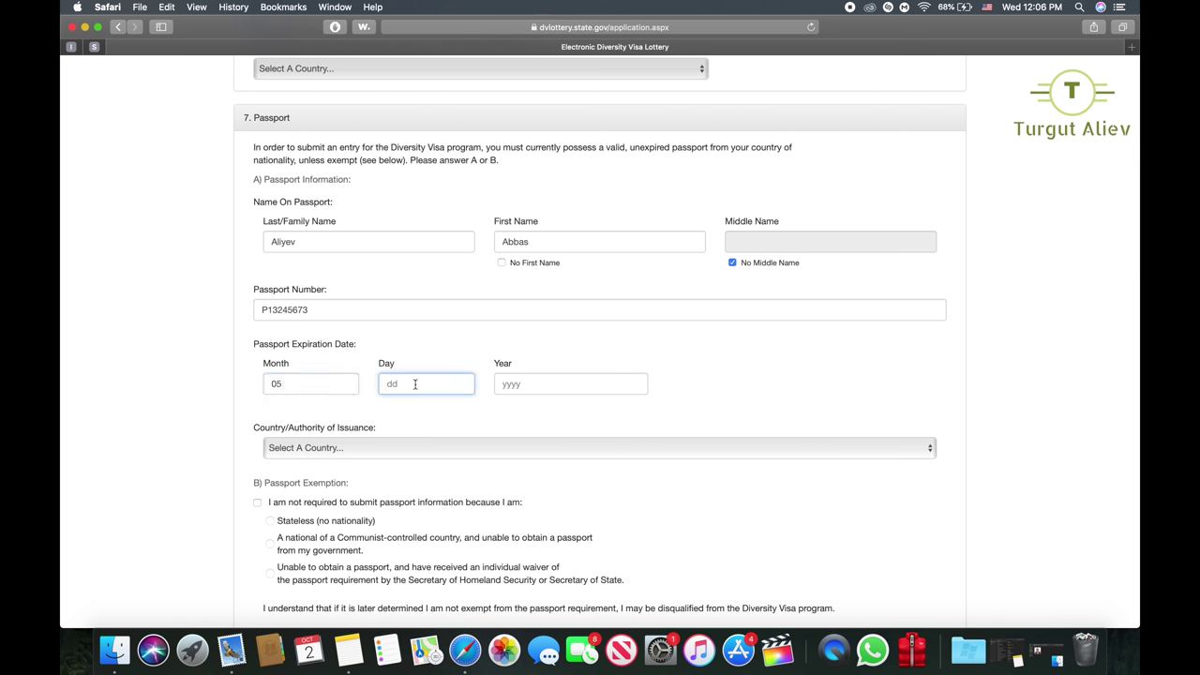
left_click(512, 380)
type("2025")
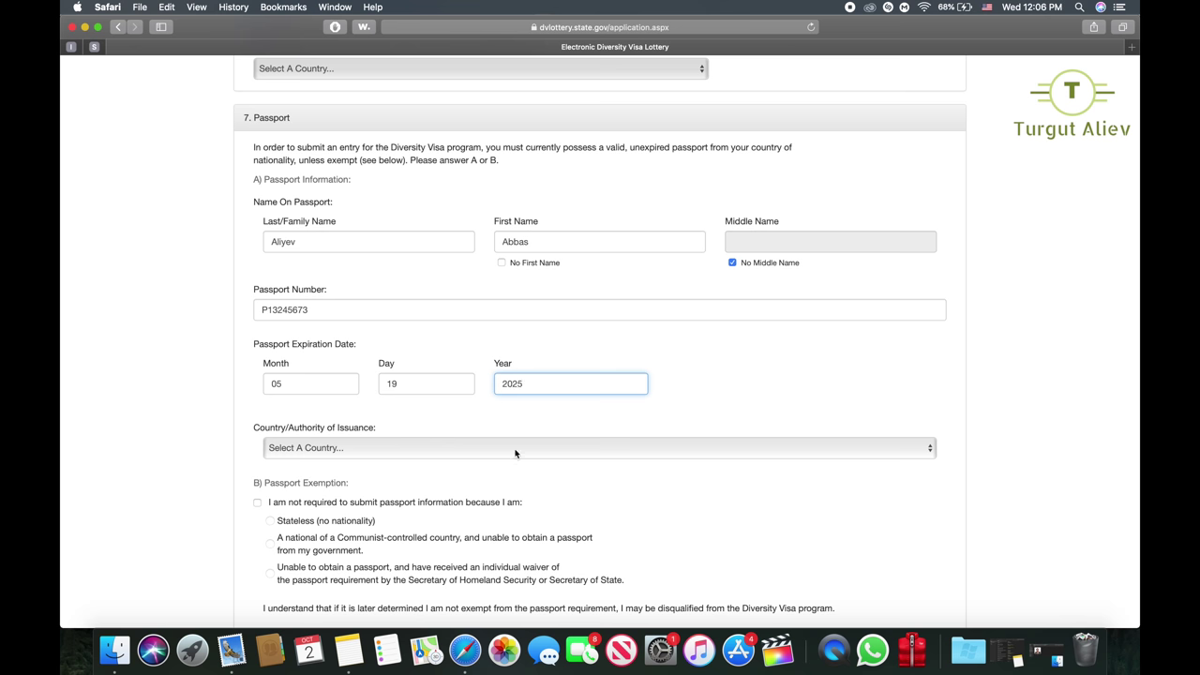
scroll(506, 432, "down", 3)
key("super+a")
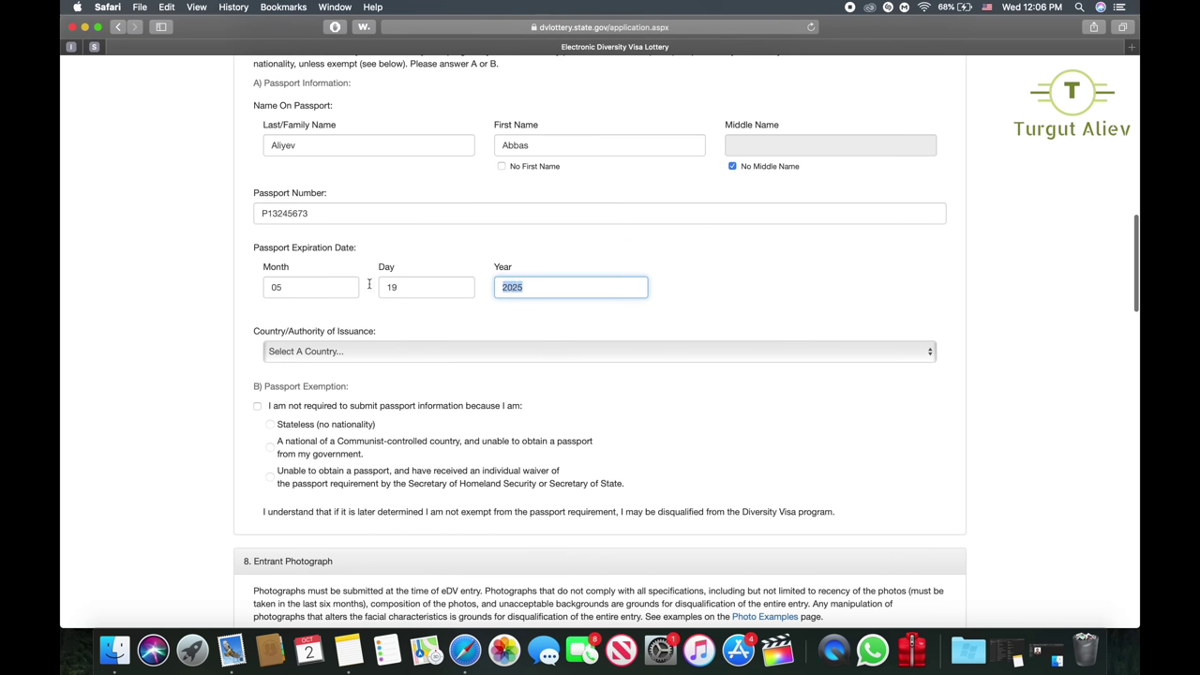
Choose Azerbaijan as the passport's country of issuance
left_click(399, 288)
left_click(313, 286)
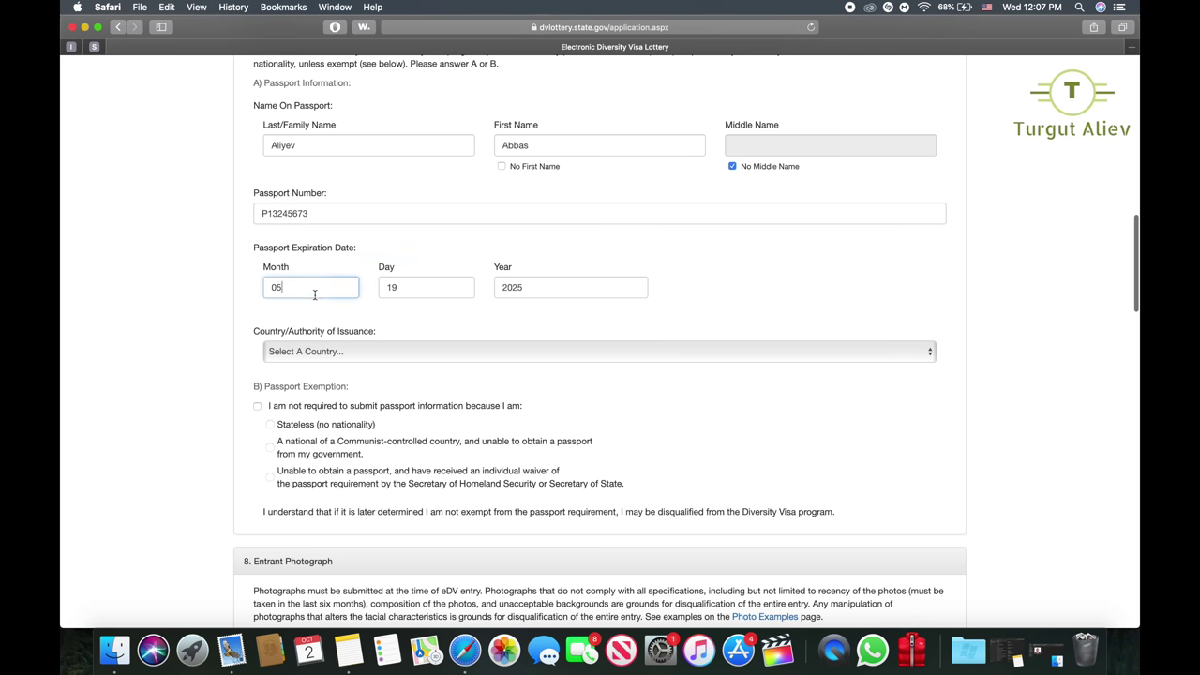
scroll(381, 357, "down", 3)
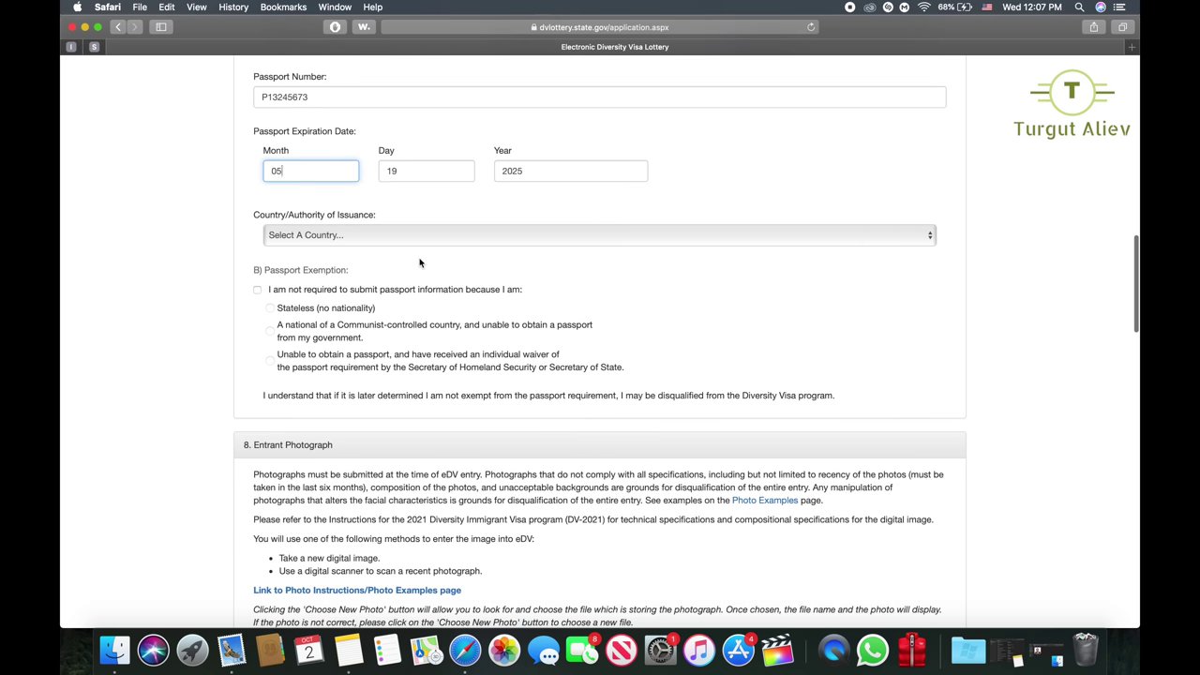
left_click(411, 234)
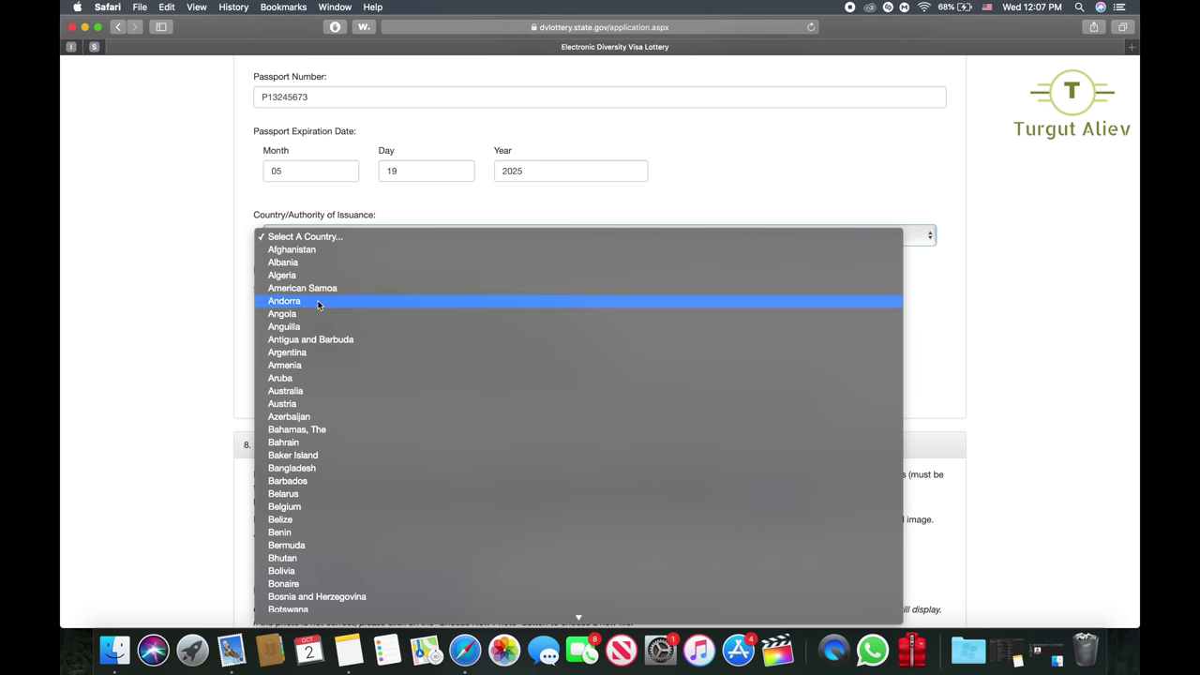
scroll(318, 309, "down", 5)
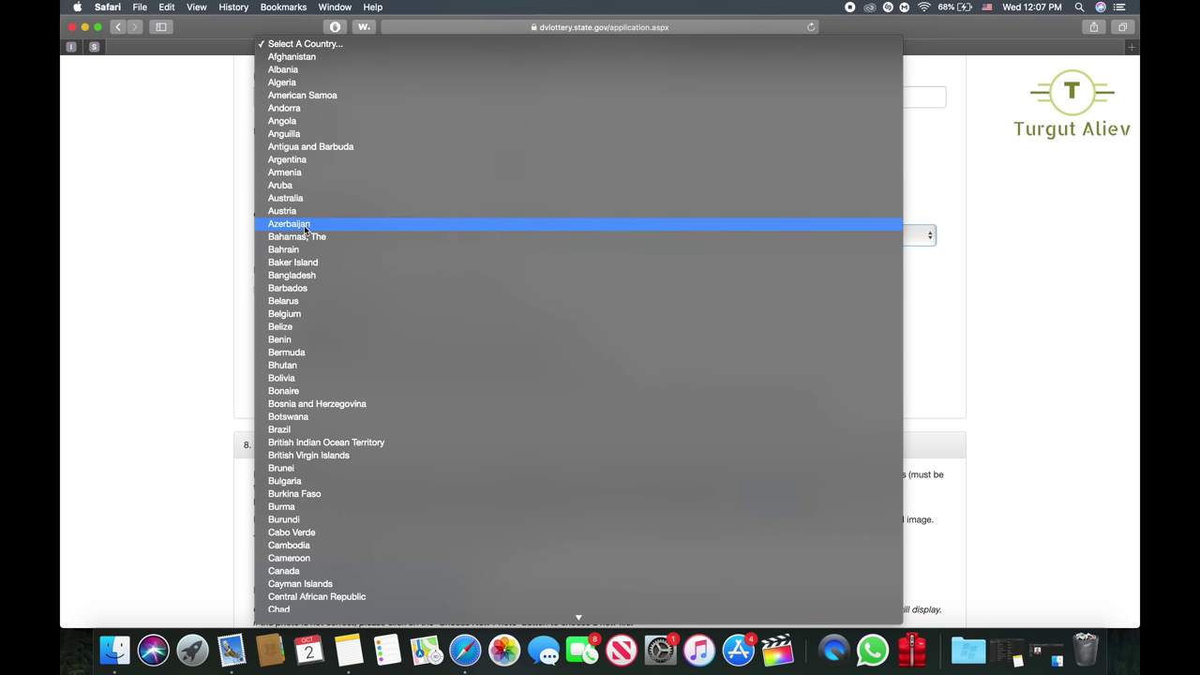
left_click(304, 225)
scroll(280, 287, "down", 2)
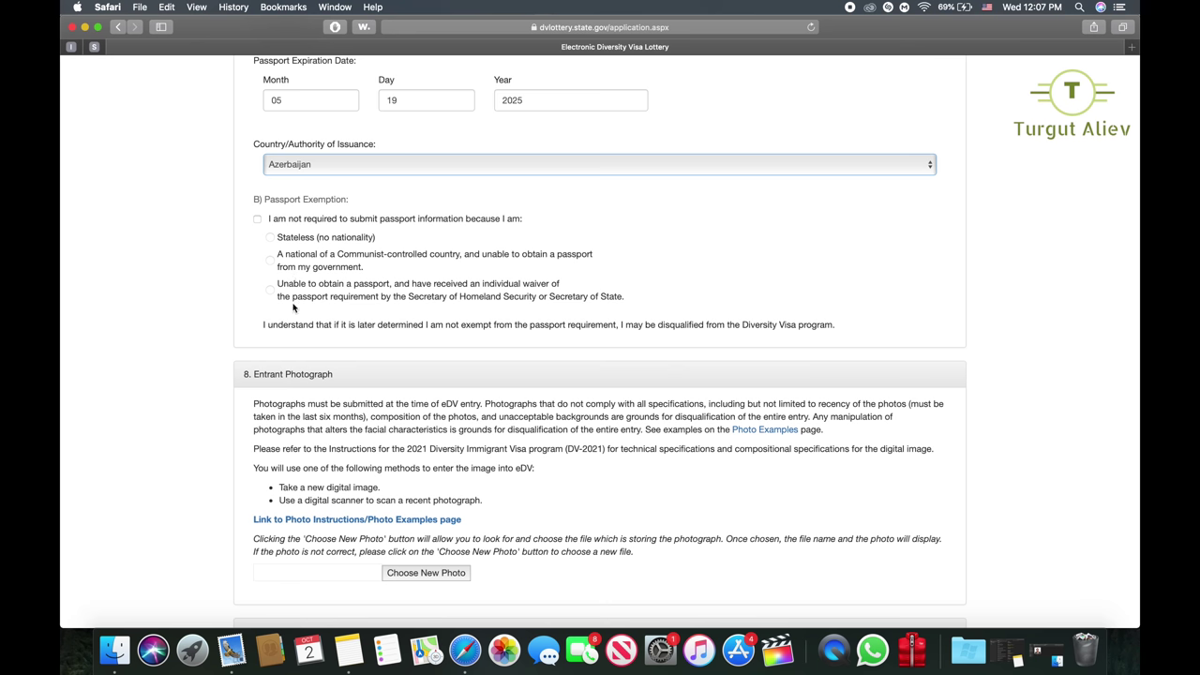
Highlight parts of the disqualification notice to point out its warning
left_click_drag(262, 328, 487, 325)
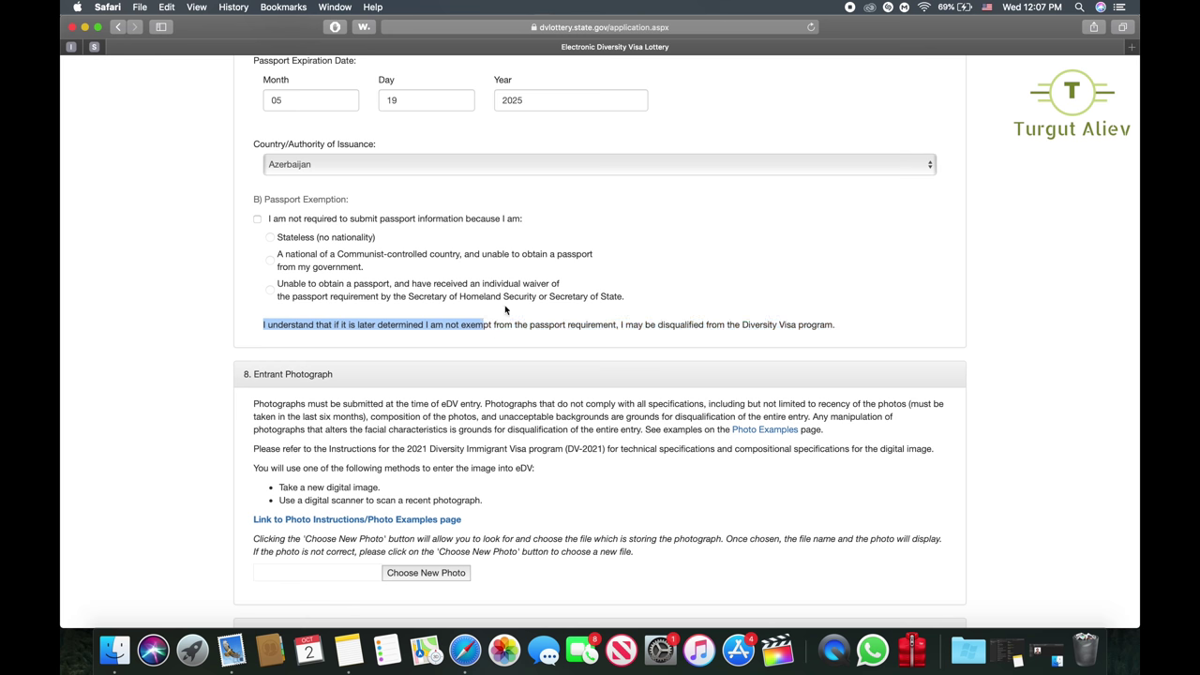
left_click_drag(592, 299, 665, 271)
left_click(628, 287)
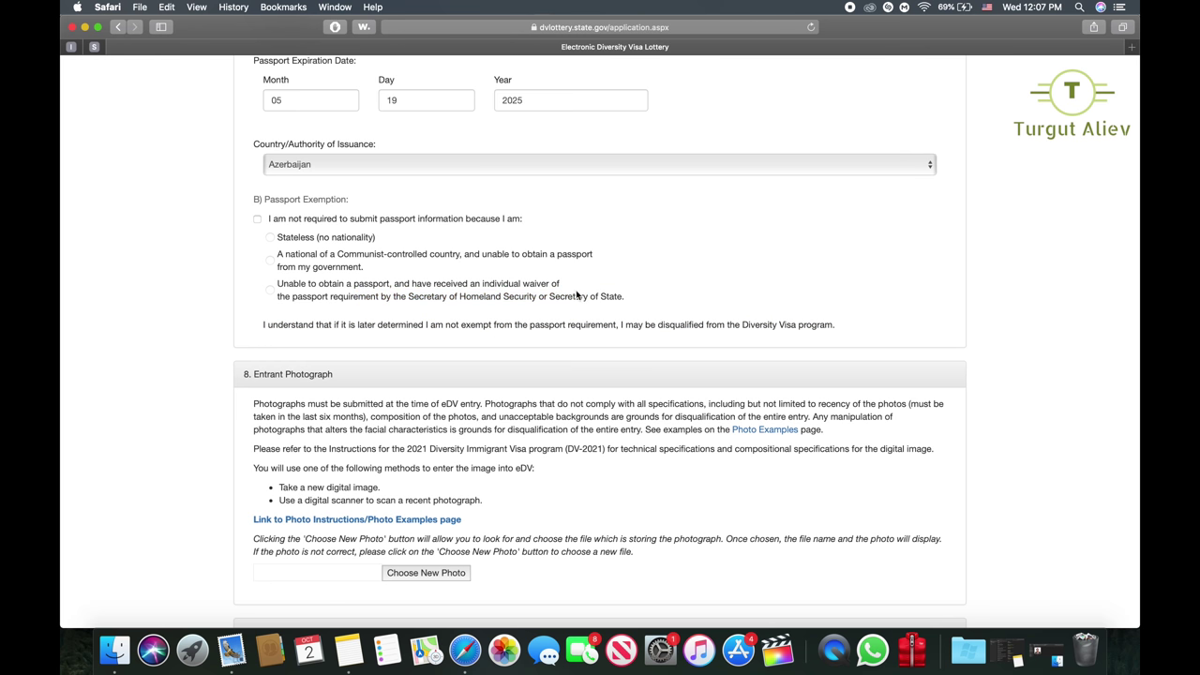
left_click_drag(263, 326, 834, 326)
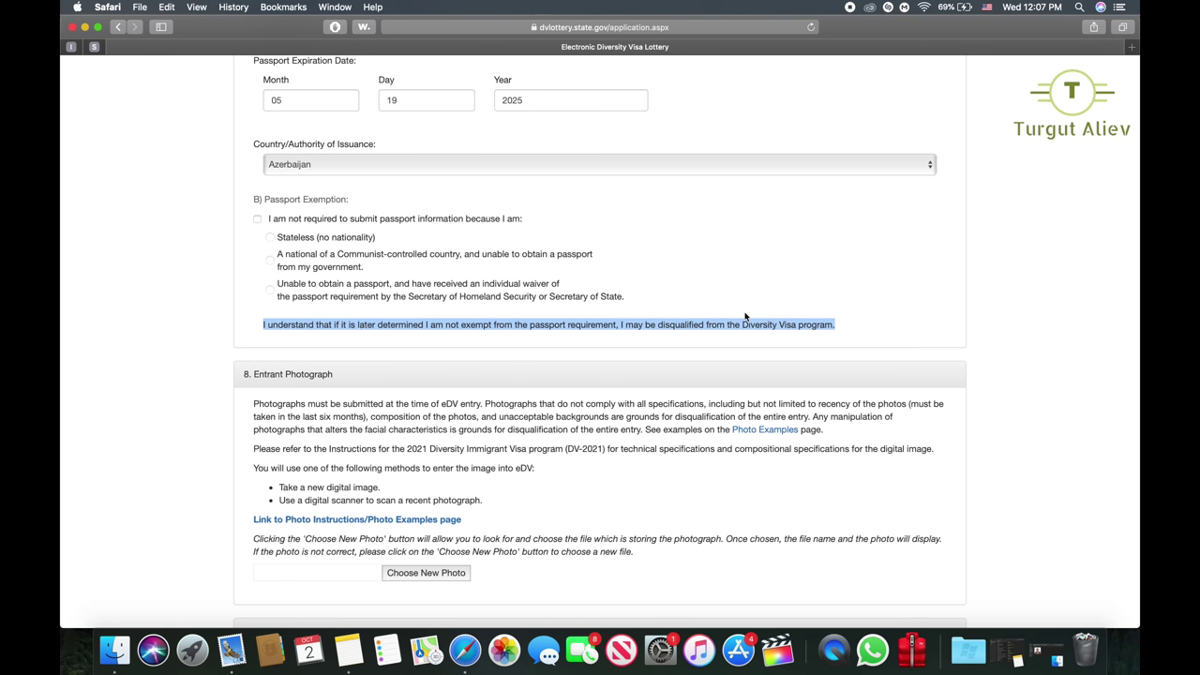
left_click(653, 323)
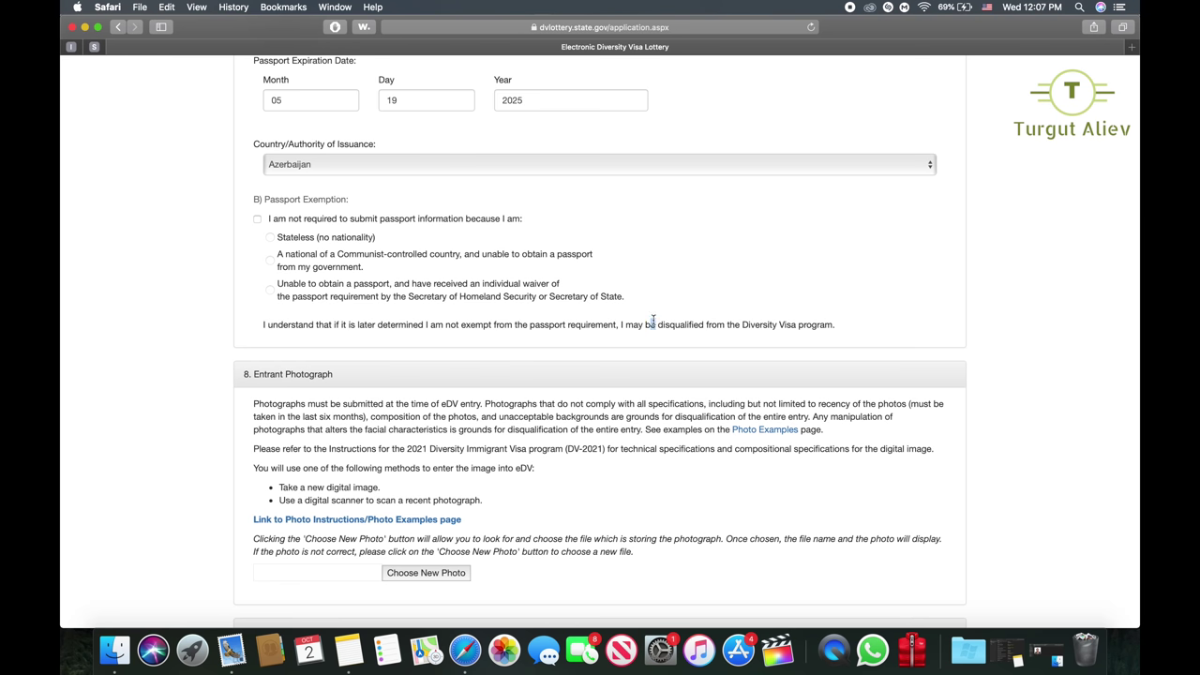
left_click_drag(743, 324, 835, 326)
left_click(758, 318)
left_click_drag(741, 324, 855, 329)
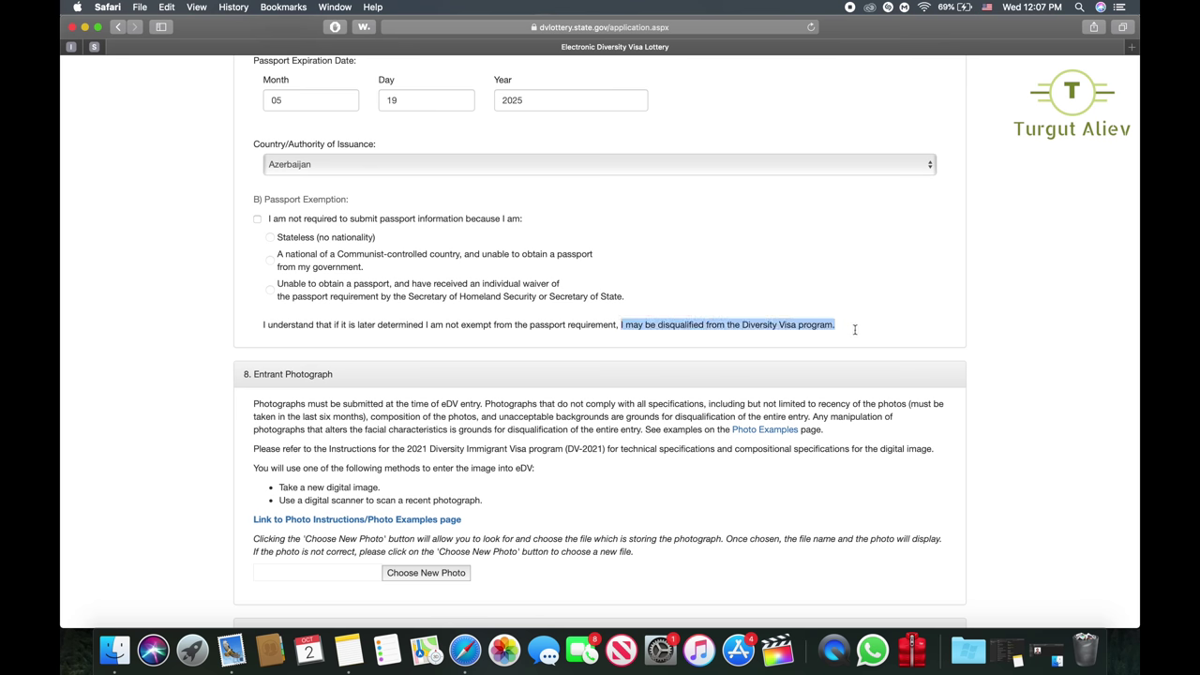
left_click(854, 329)
scroll(854, 329, "down", 5)
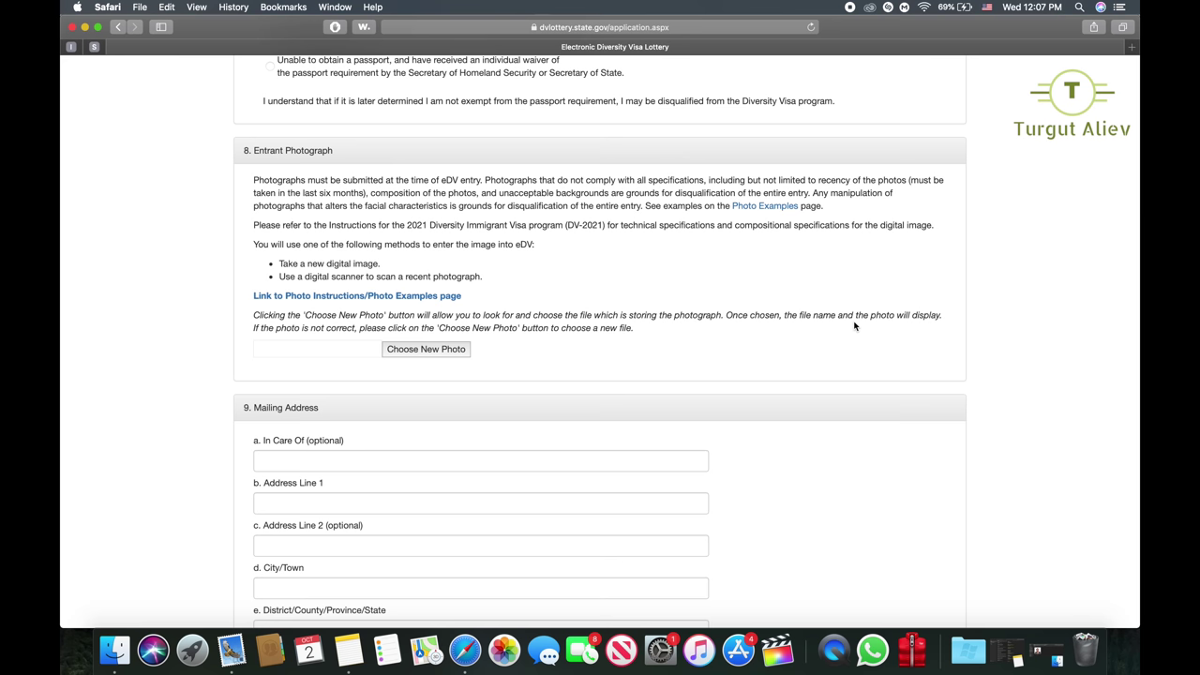
Attach test photo.jpg from Downloads as the entrant photograph, reselecting it once
left_click(405, 351)
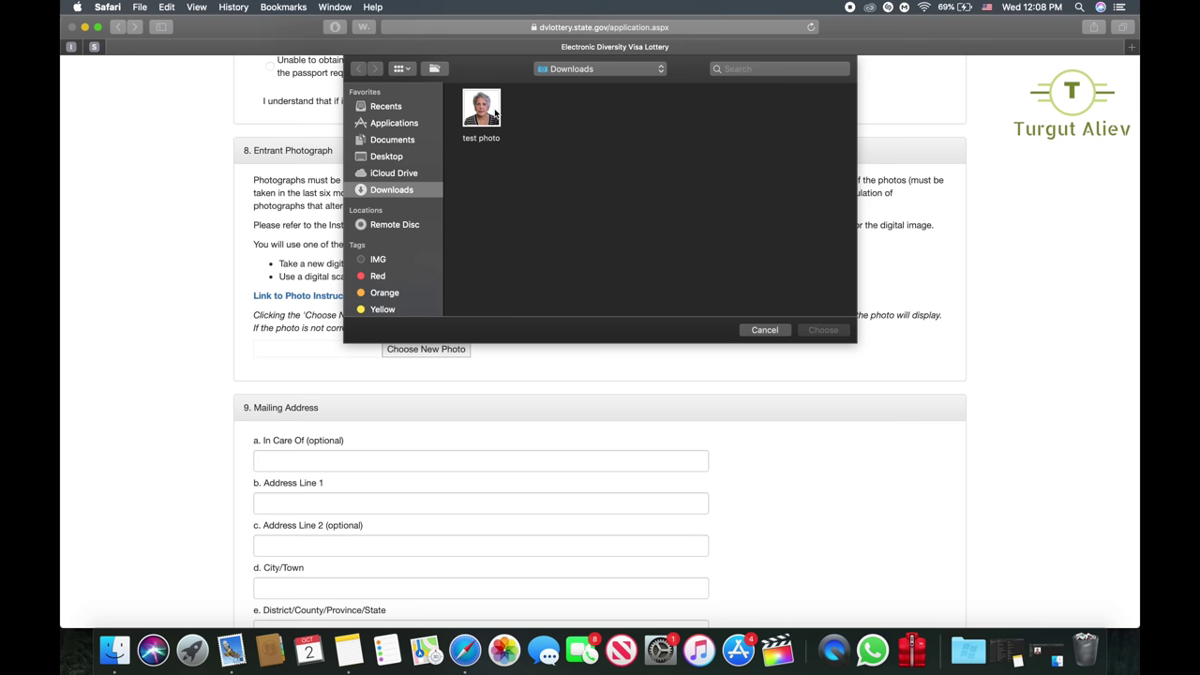
double_click(495, 110)
left_click(389, 350)
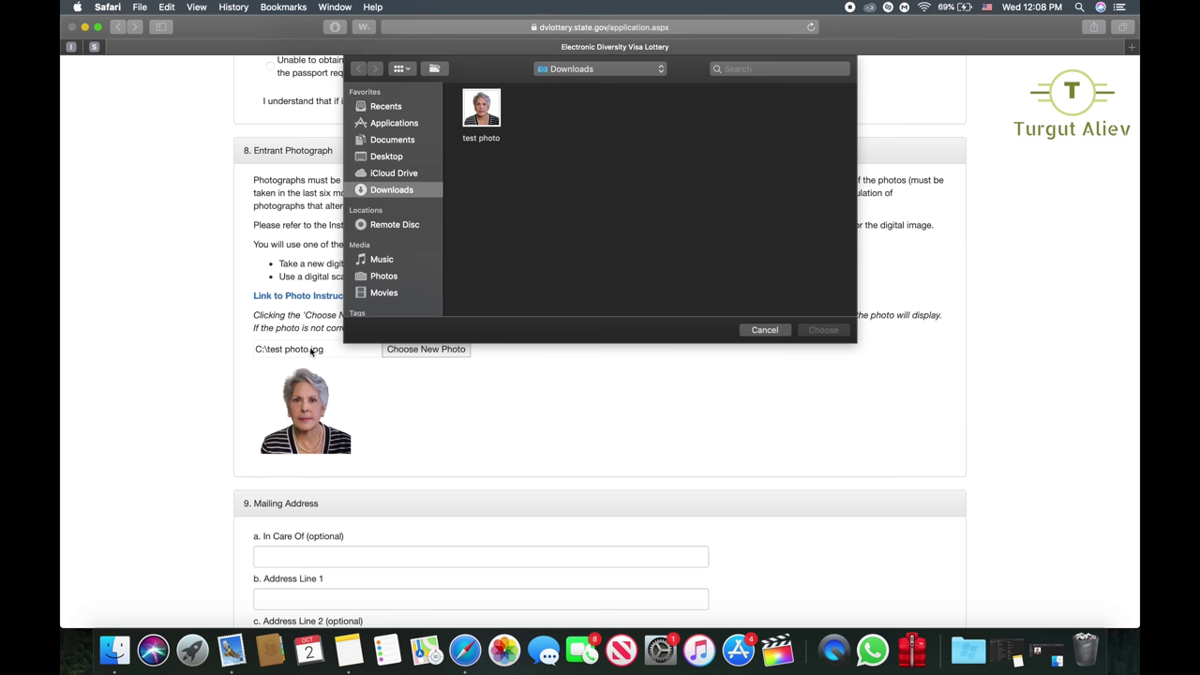
left_click(757, 333)
scroll(281, 244, "up", 1)
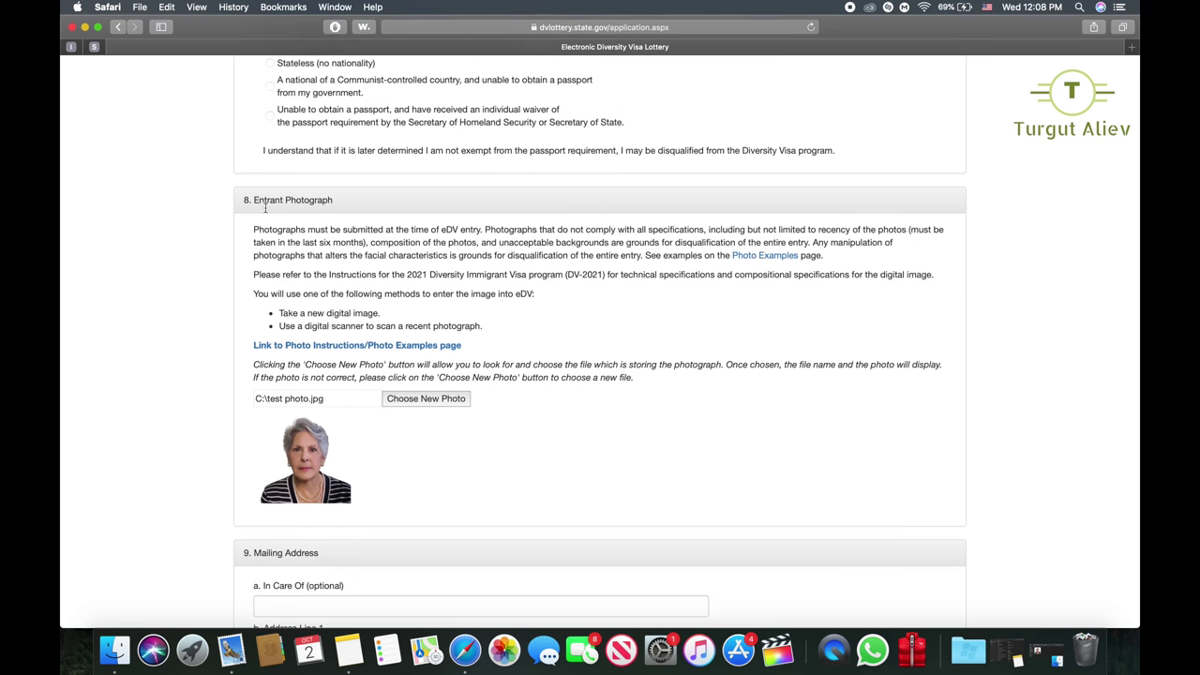
left_click(409, 401)
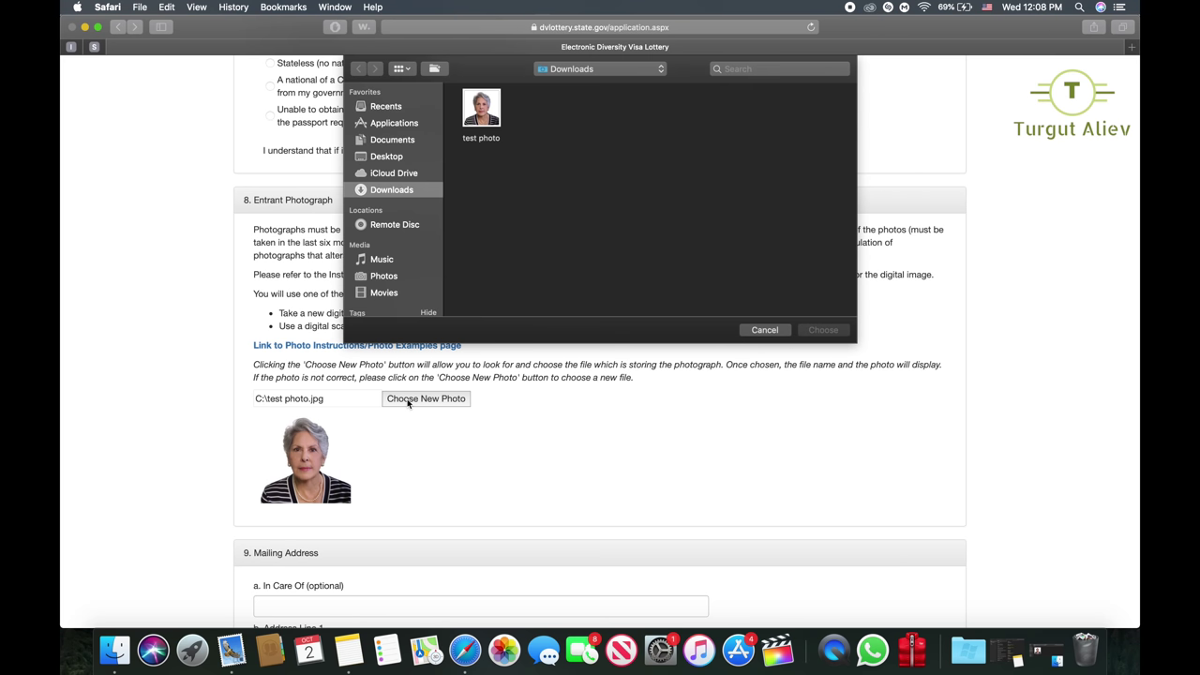
double_click(481, 111)
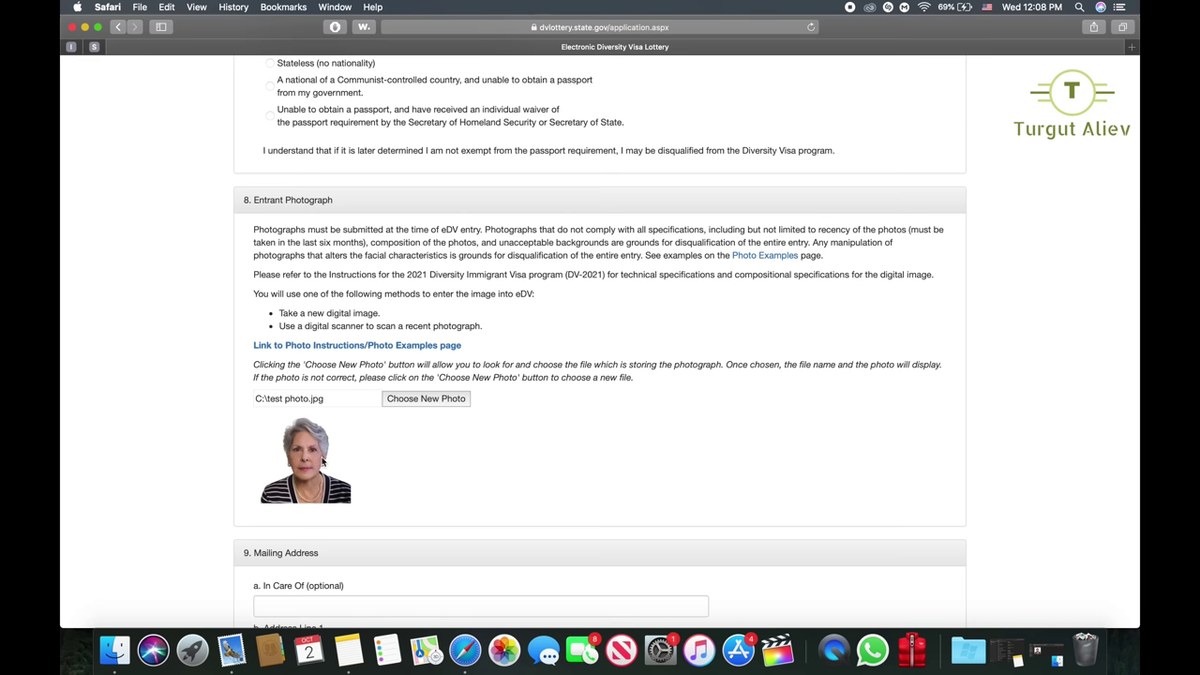
scroll(322, 462, "down", 5)
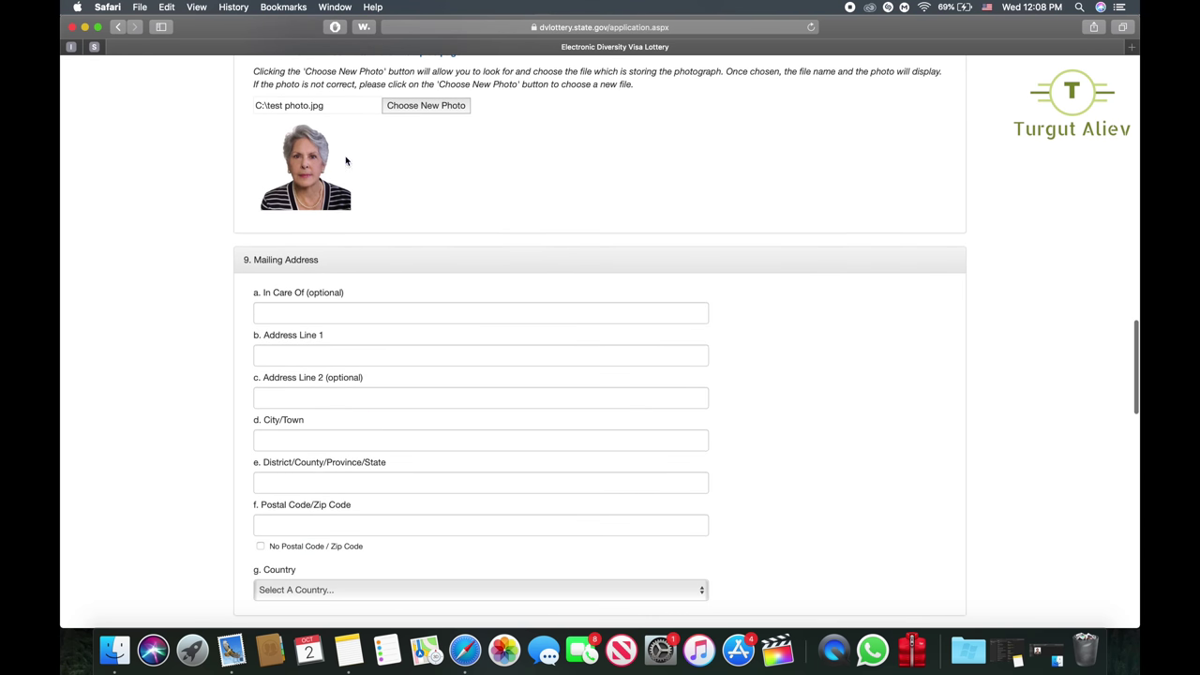
Start typing the entrant's mailing address in the In Care Of field
left_click(263, 315)
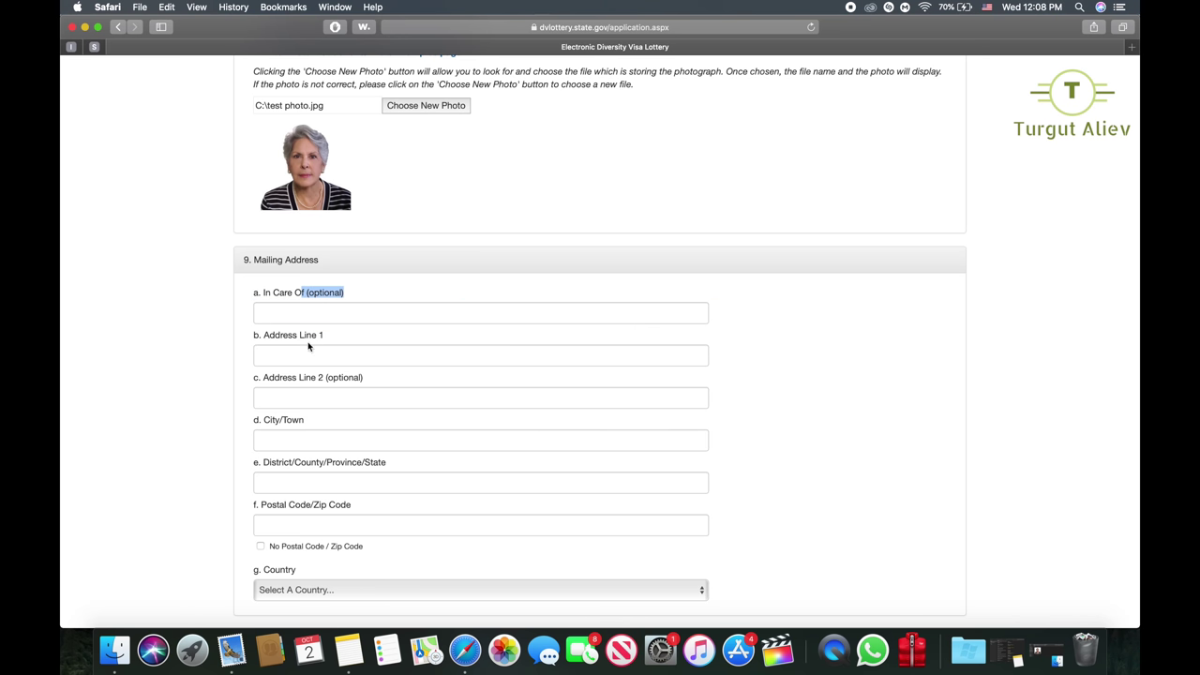
left_click(295, 313)
scroll(294, 319, "down", 2)
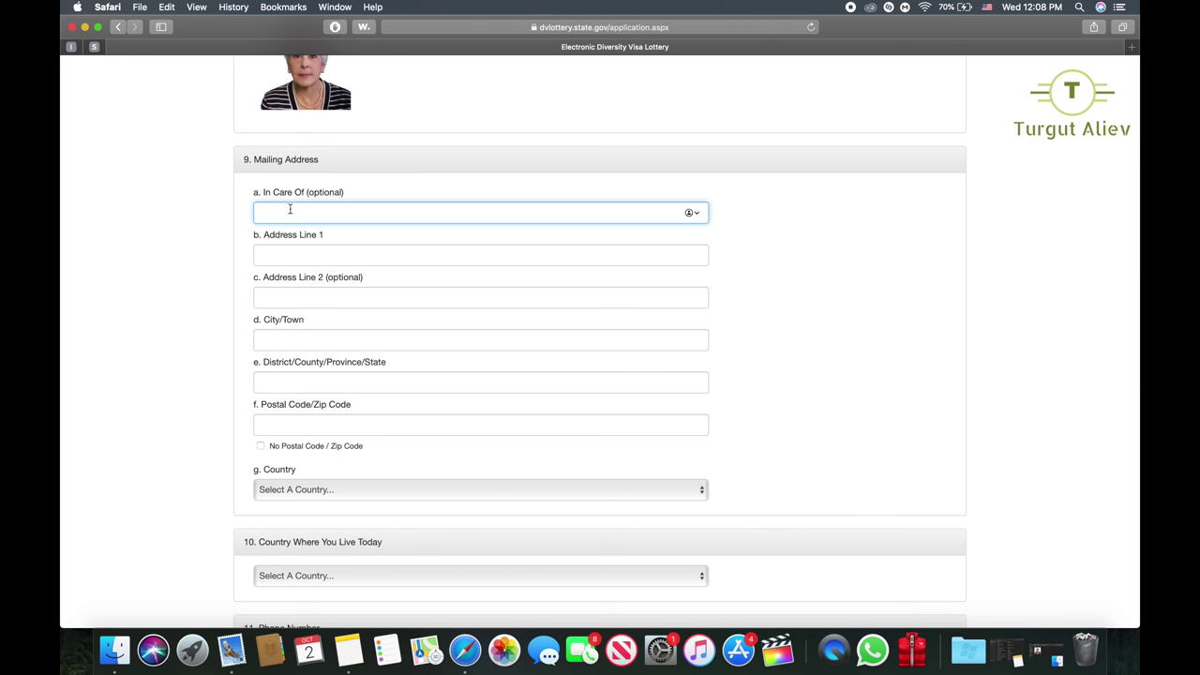
type("Ali")
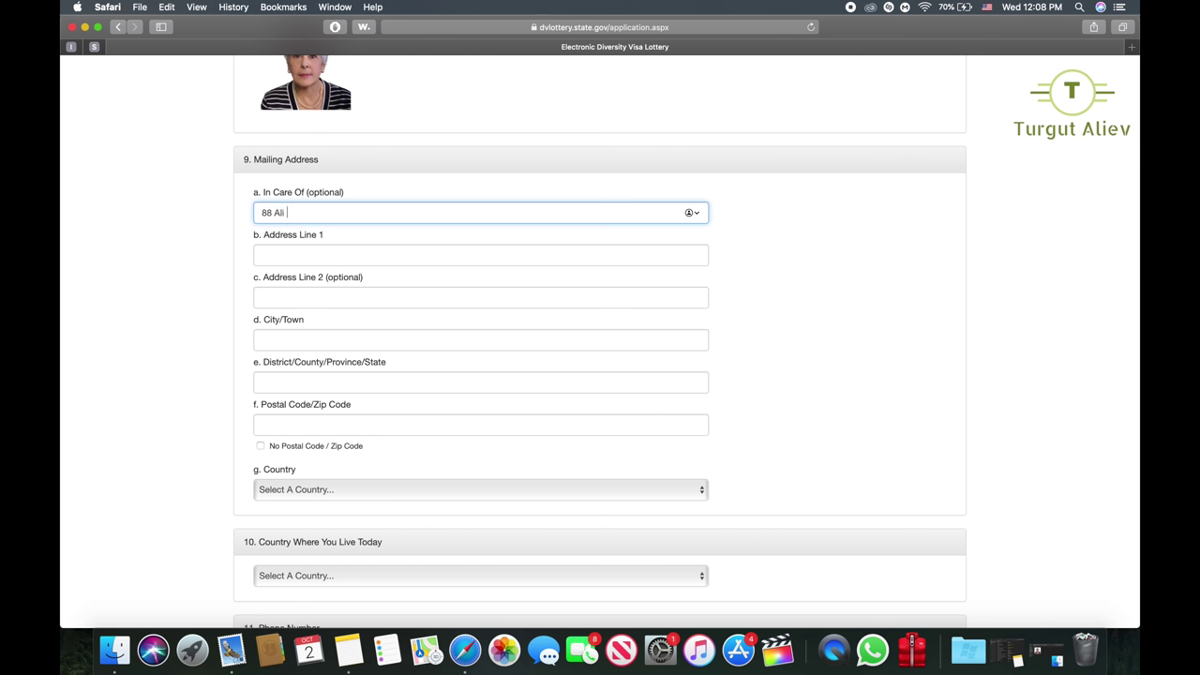
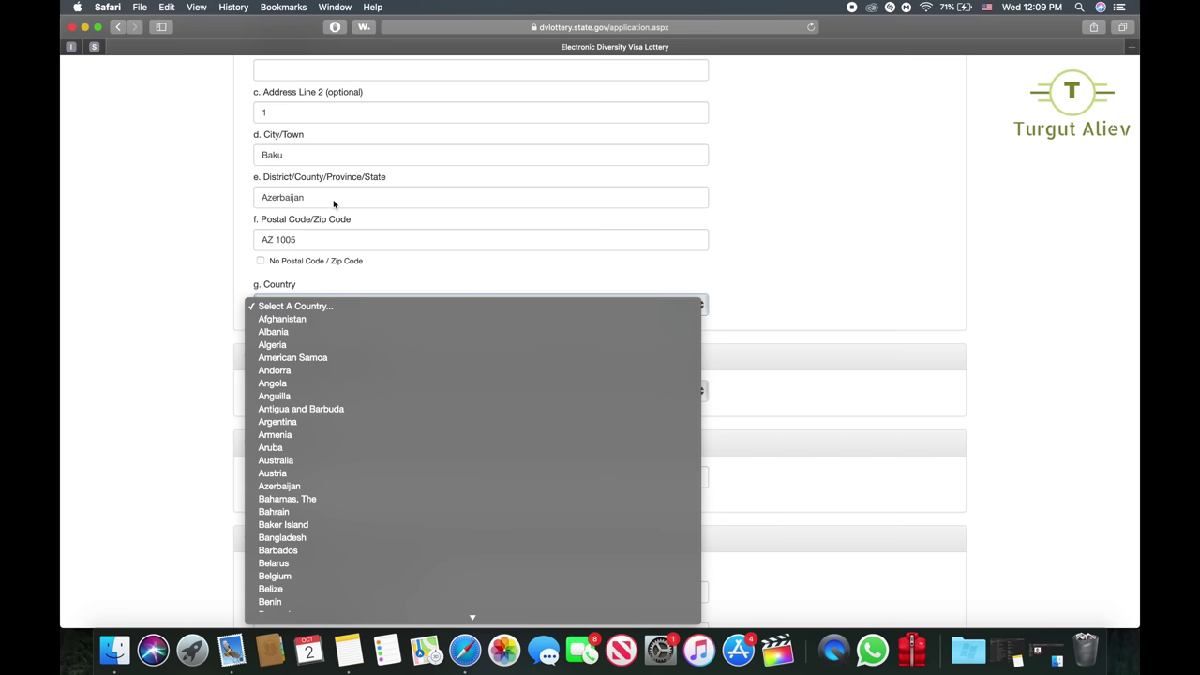
Clear the District field and choose Azerbaijan as the mailing address country
left_click(335, 199)
left_click_drag(335, 197, 212, 197)
key("BackSpace")
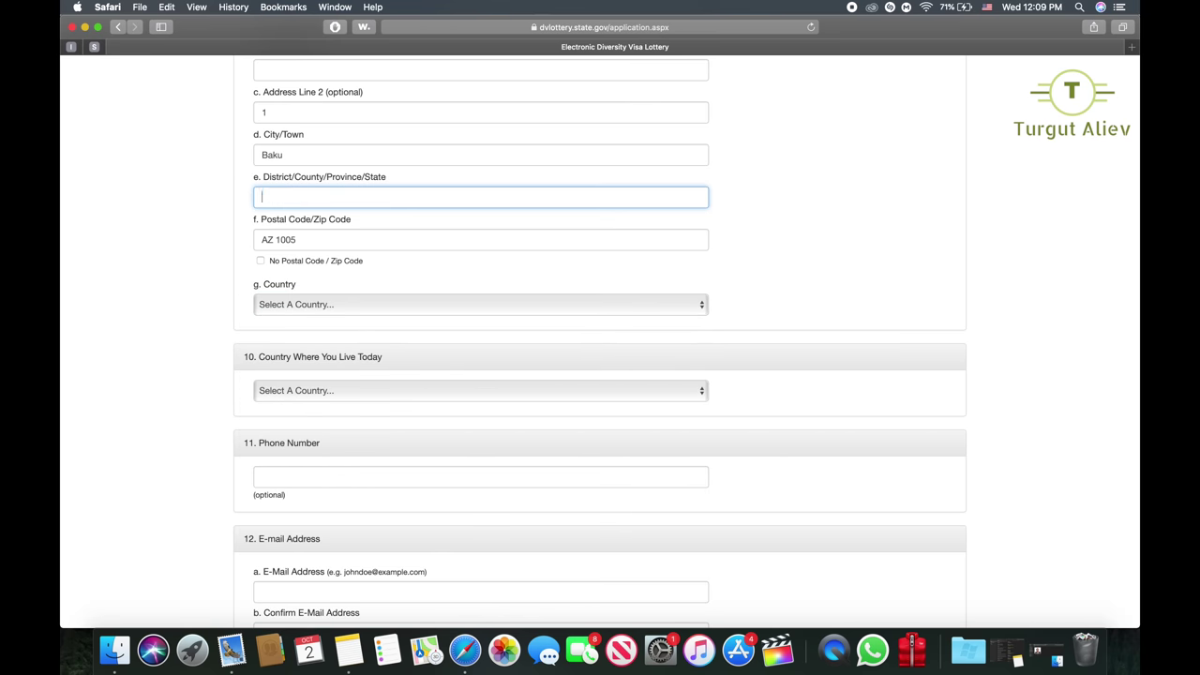
left_click(298, 300)
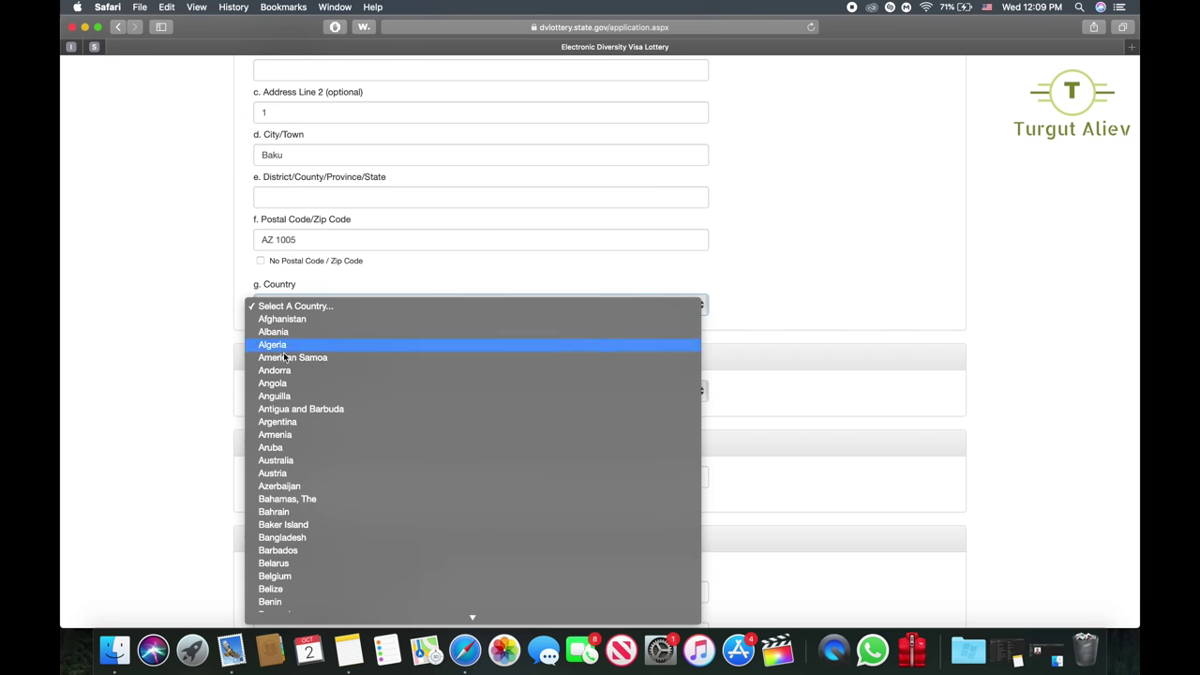
left_click(282, 489)
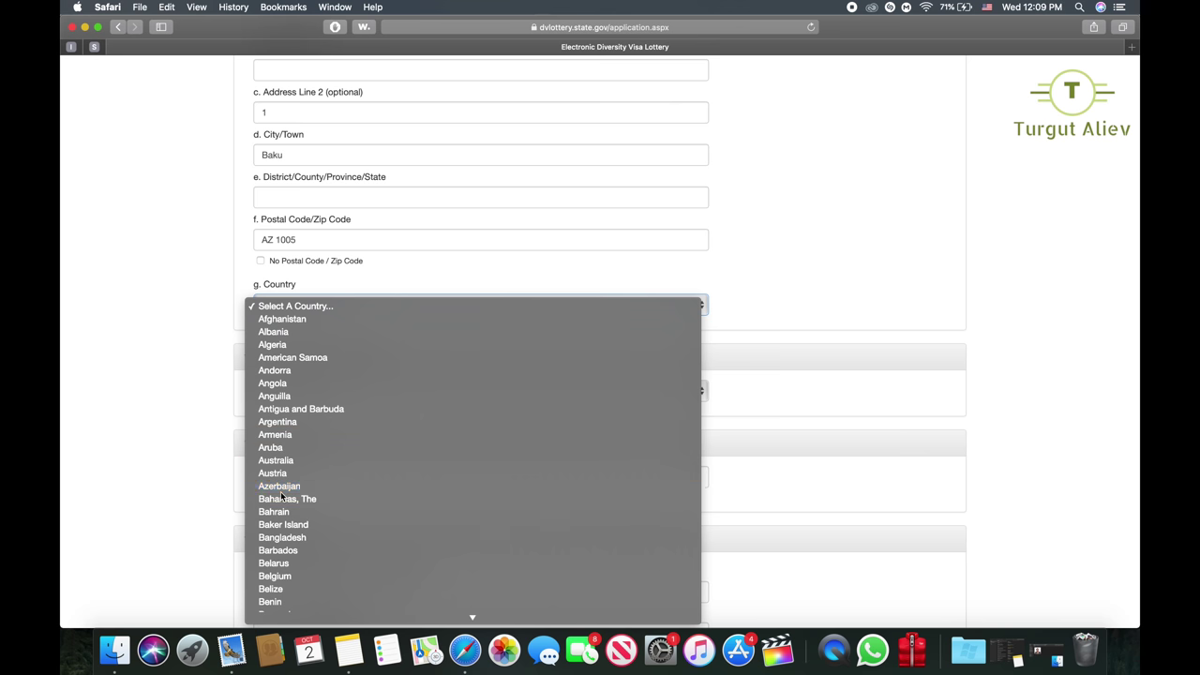
Set Country Where You Live Today to Azerbaijan
scroll(715, 332, "down", 1)
scroll(715, 332, "down", 3)
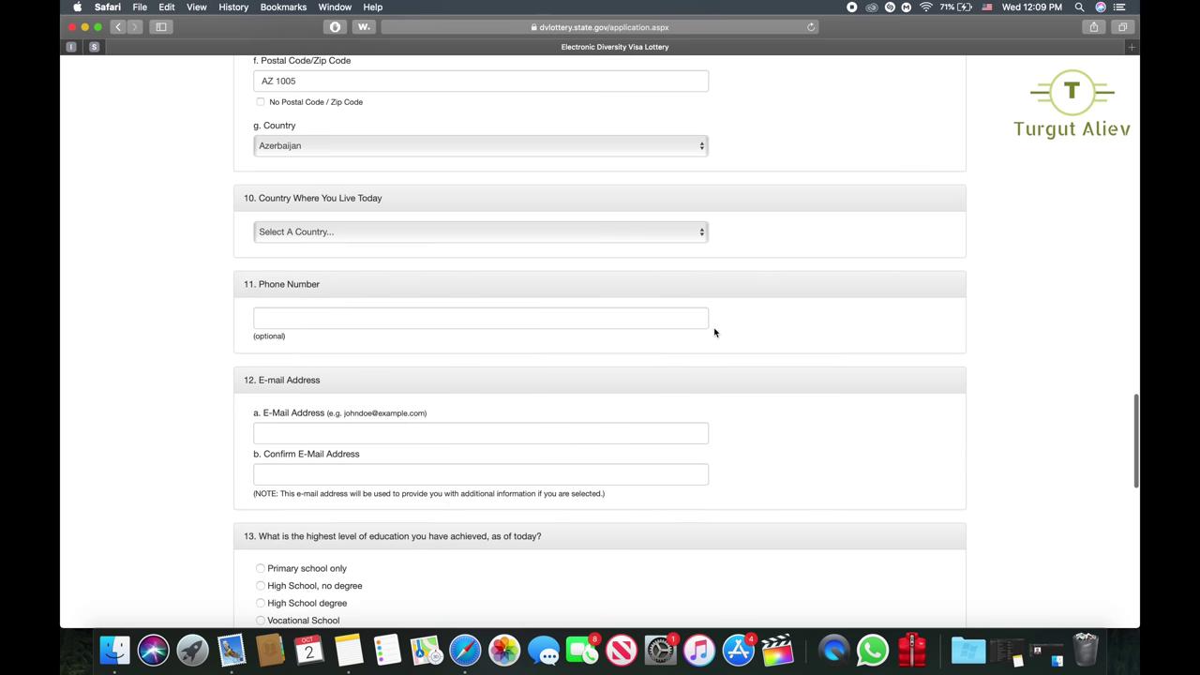
scroll(355, 174, "up", 1)
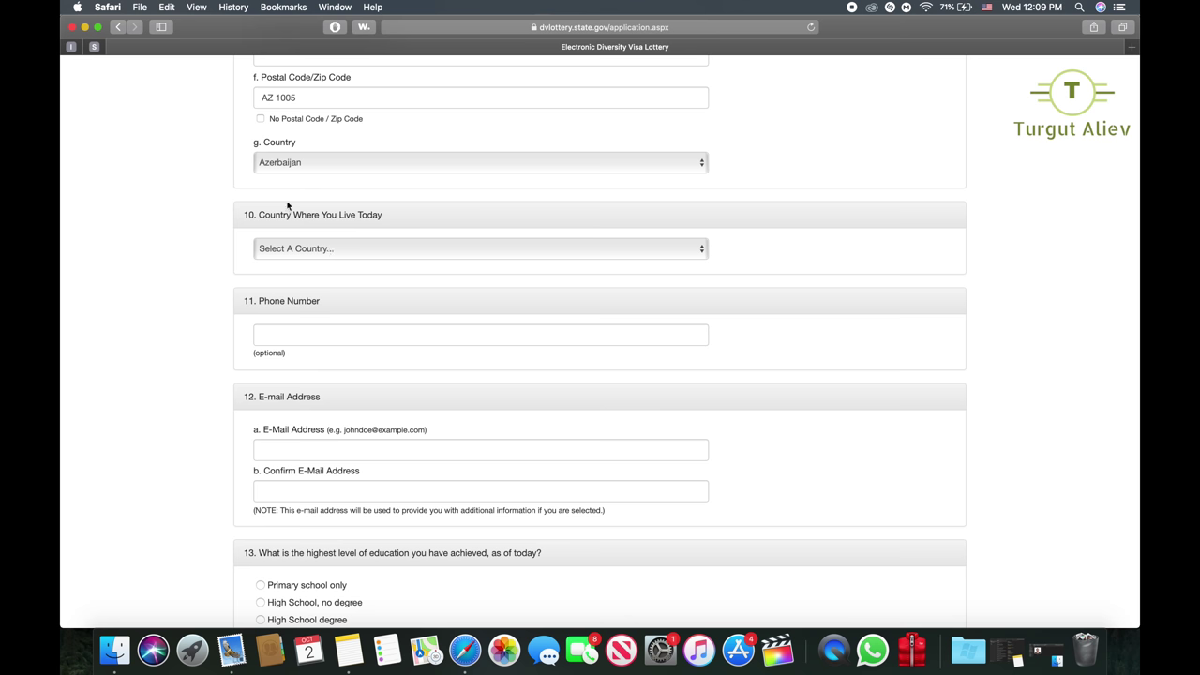
left_click_drag(288, 215, 387, 214)
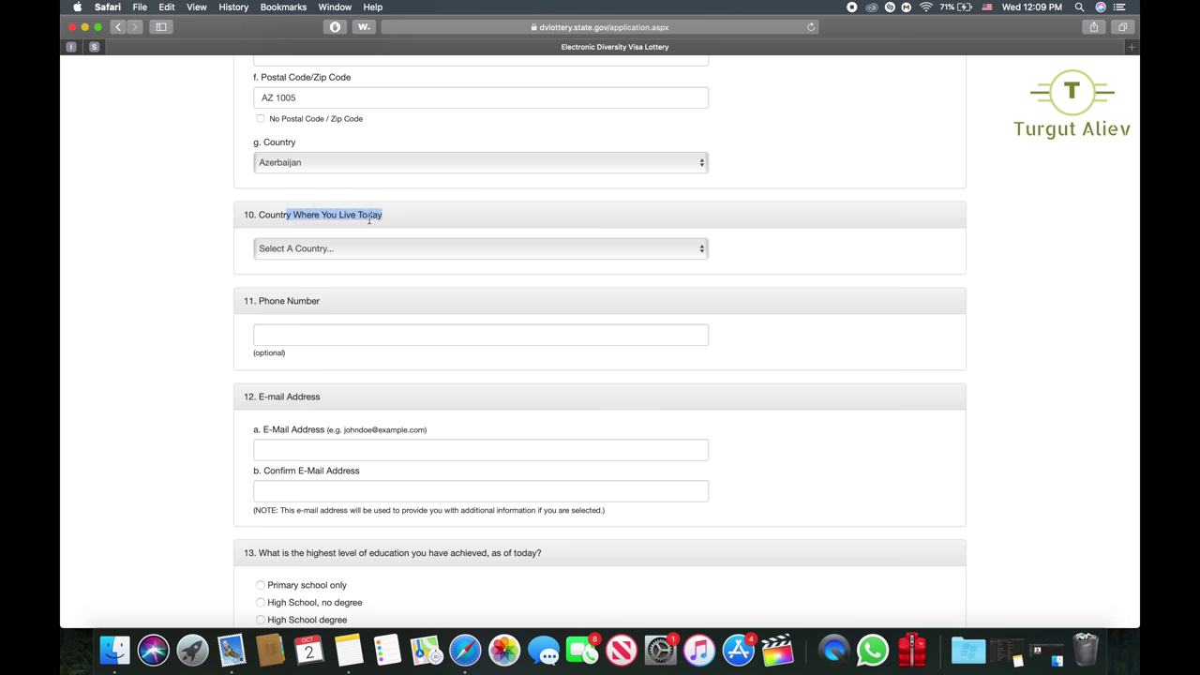
left_click(291, 250)
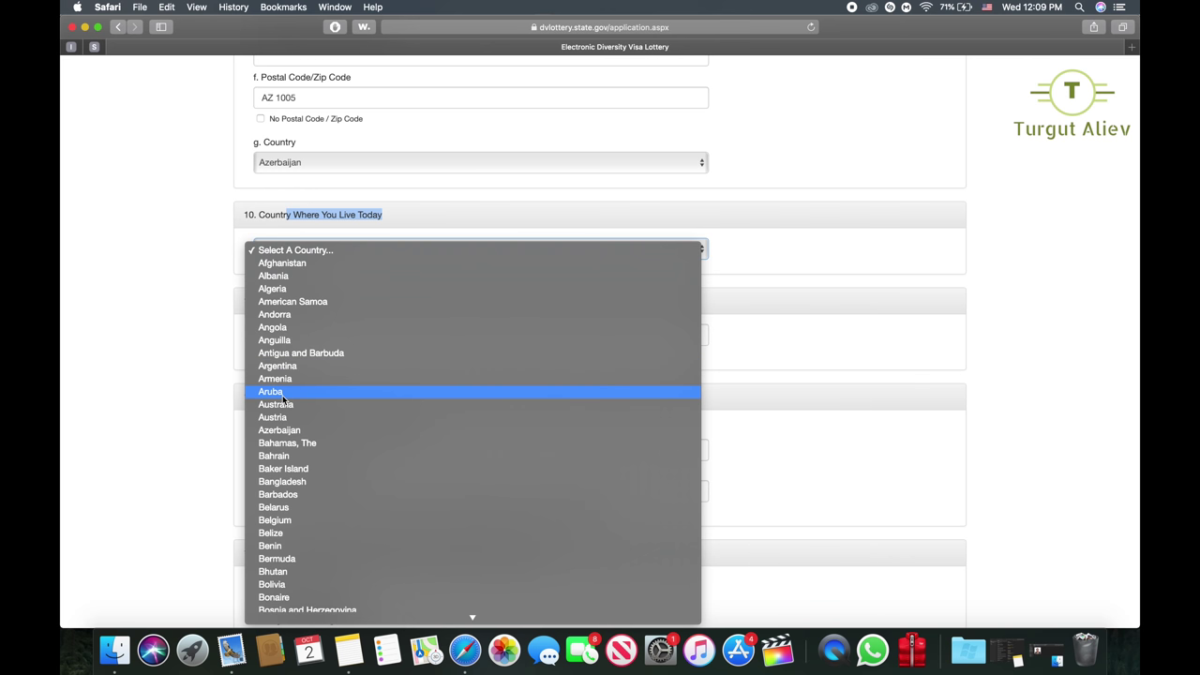
left_click(280, 430)
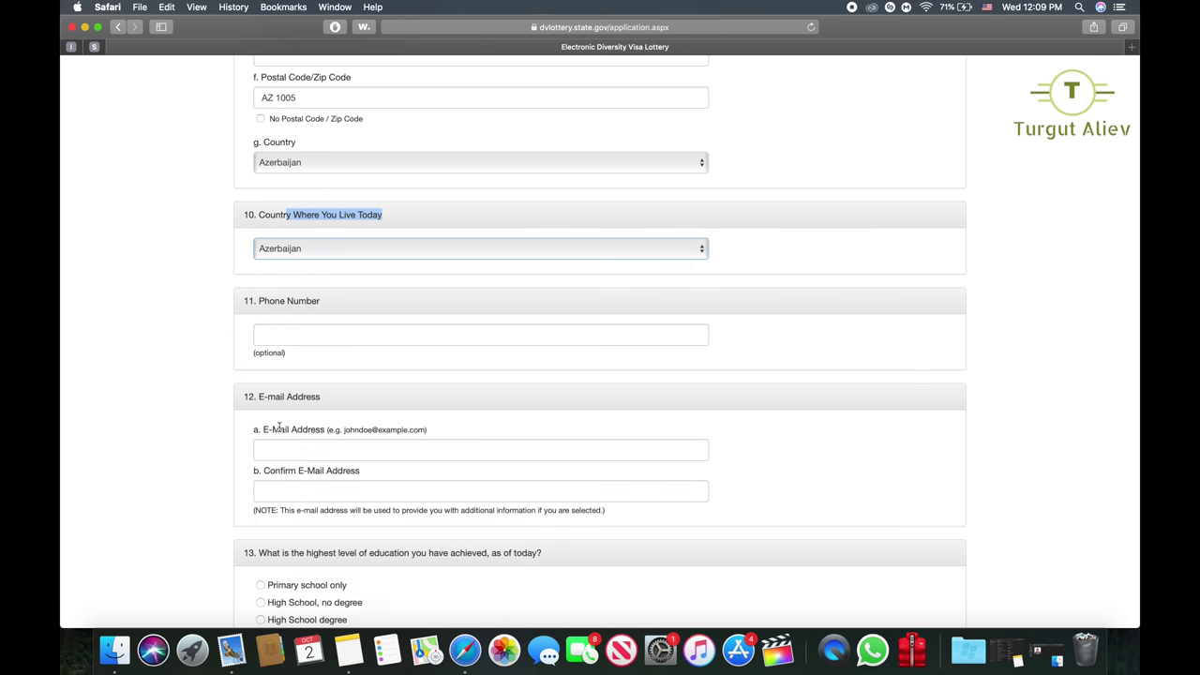
Keep Azerbaijan as the residence country and leave Phone Number blank
left_click(322, 251)
left_click(320, 250)
left_click(310, 337)
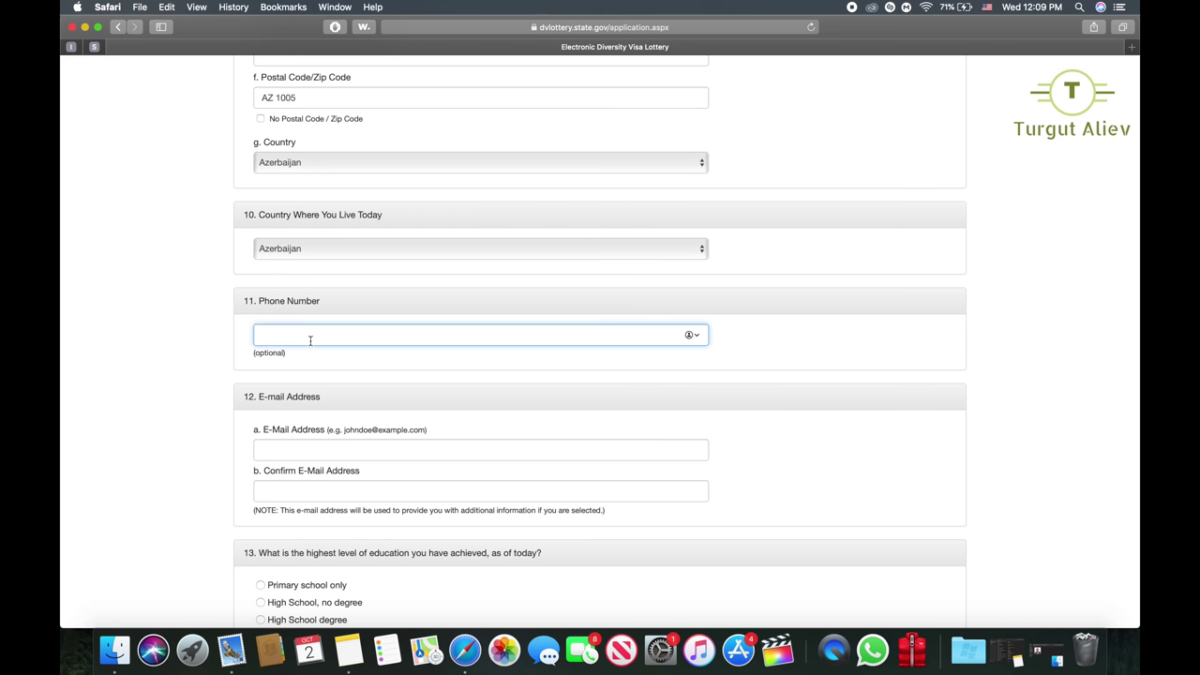
scroll(388, 367, "down", 3)
left_click_drag(254, 230, 288, 226)
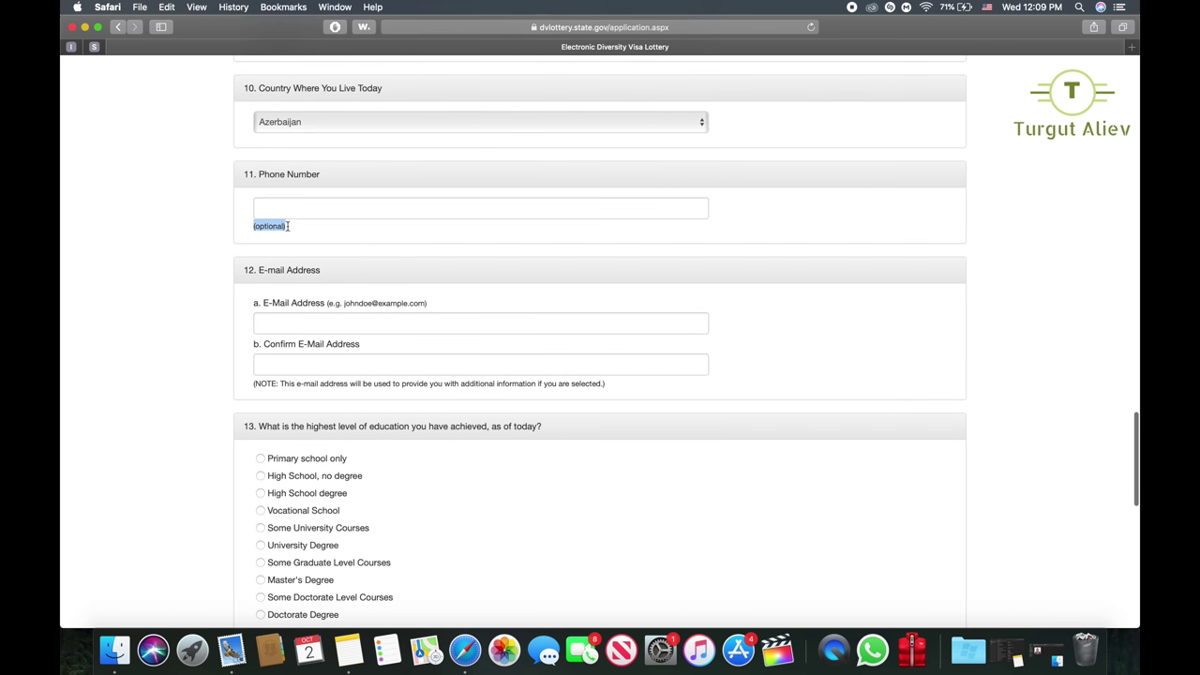
left_click(253, 225)
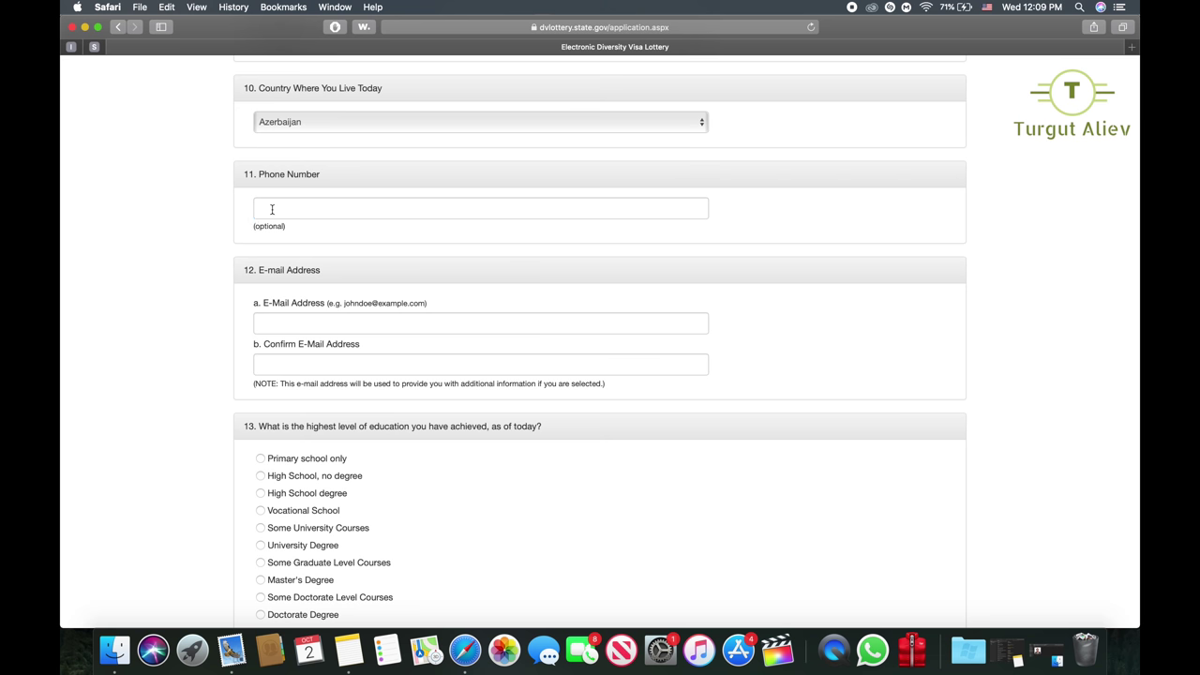
left_click(272, 209)
left_click(330, 321)
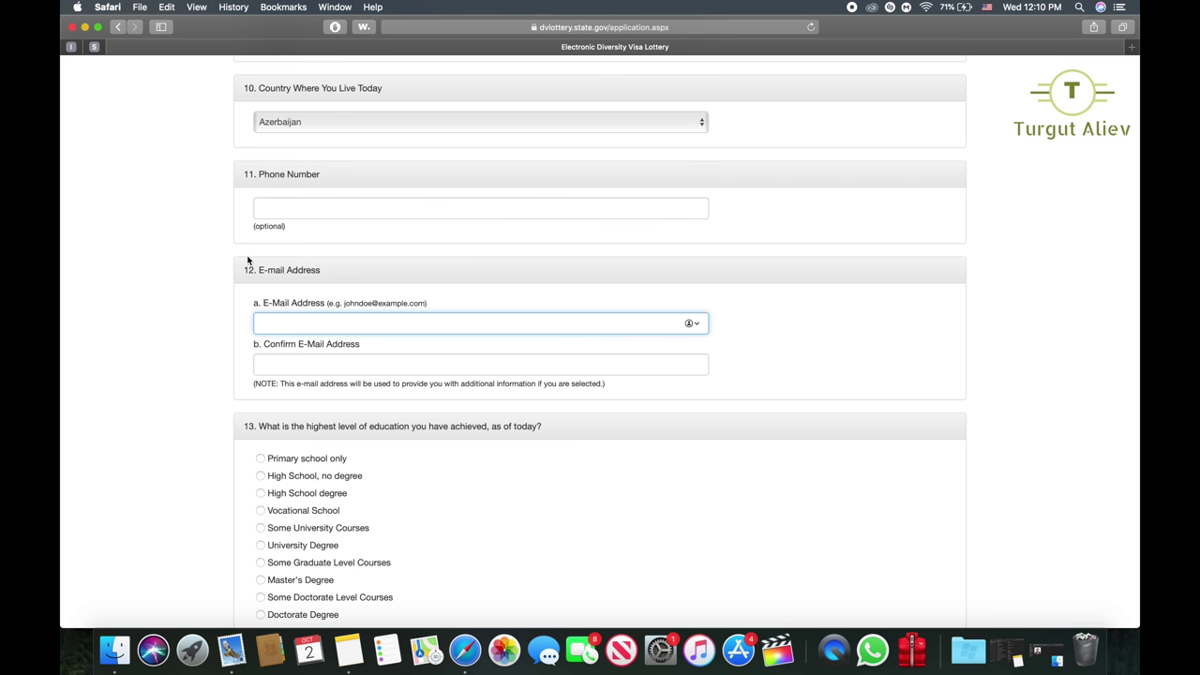
Type the entrant's e-mail address into E-Mail Address and Confirm E-Mail Address
left_click_drag(245, 269, 348, 271)
left_click(349, 271)
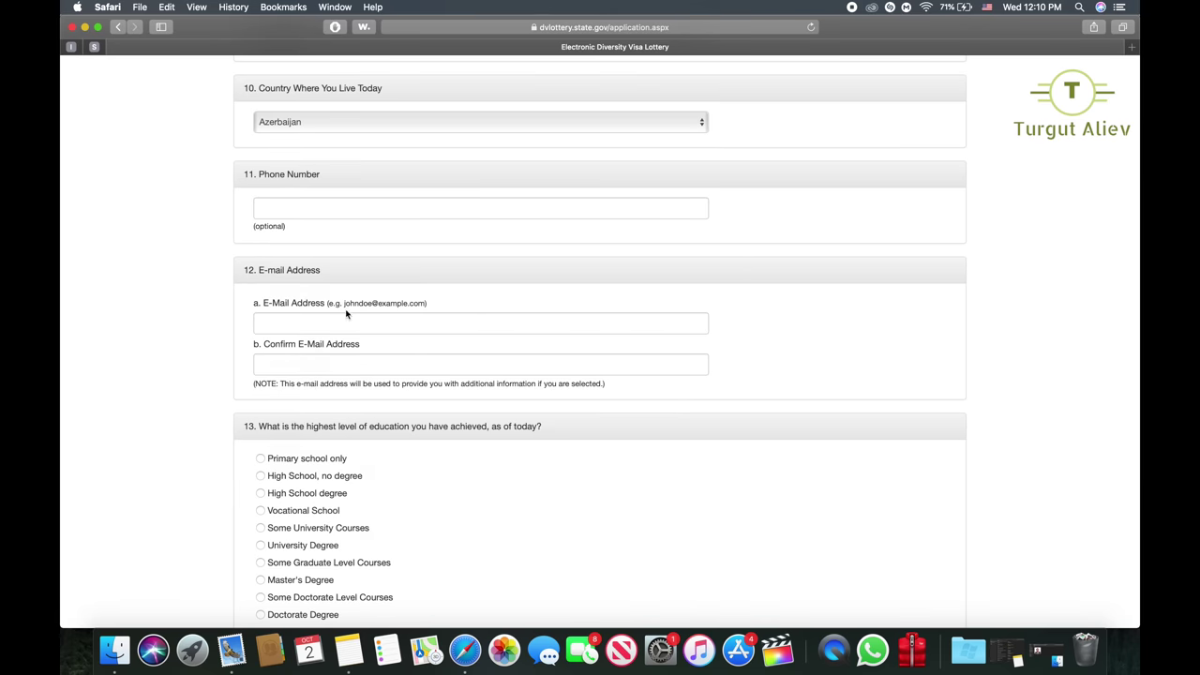
left_click(295, 322)
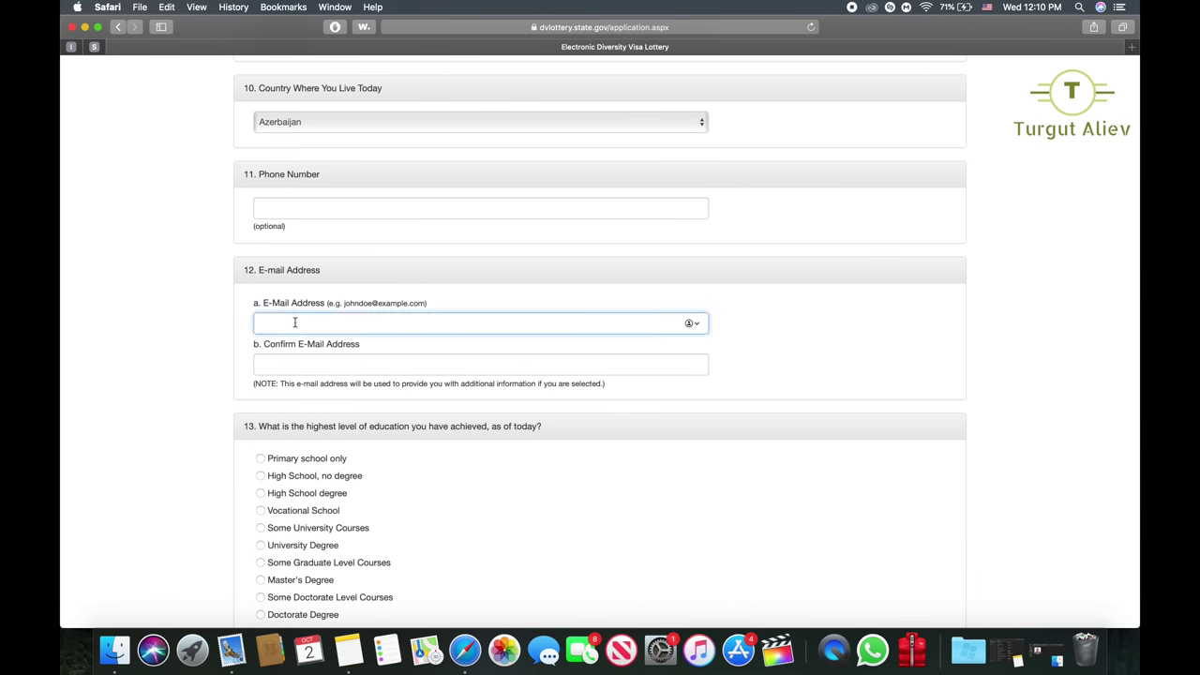
key("super+a")
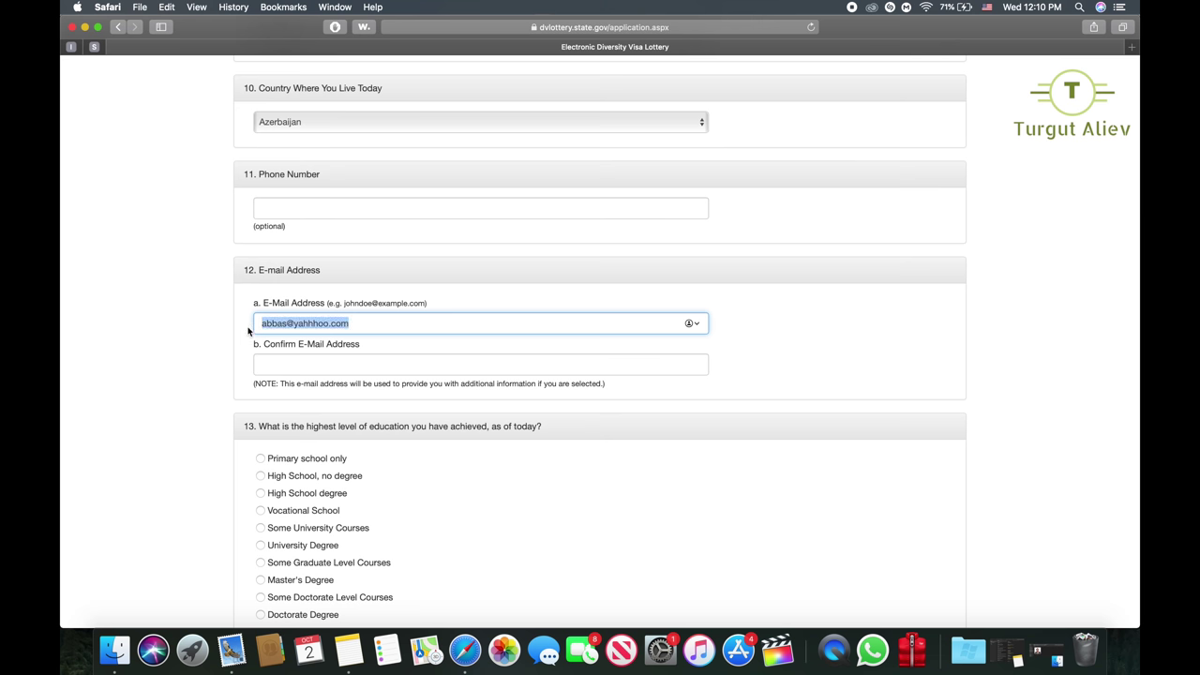
left_click(313, 363)
key("super+v")
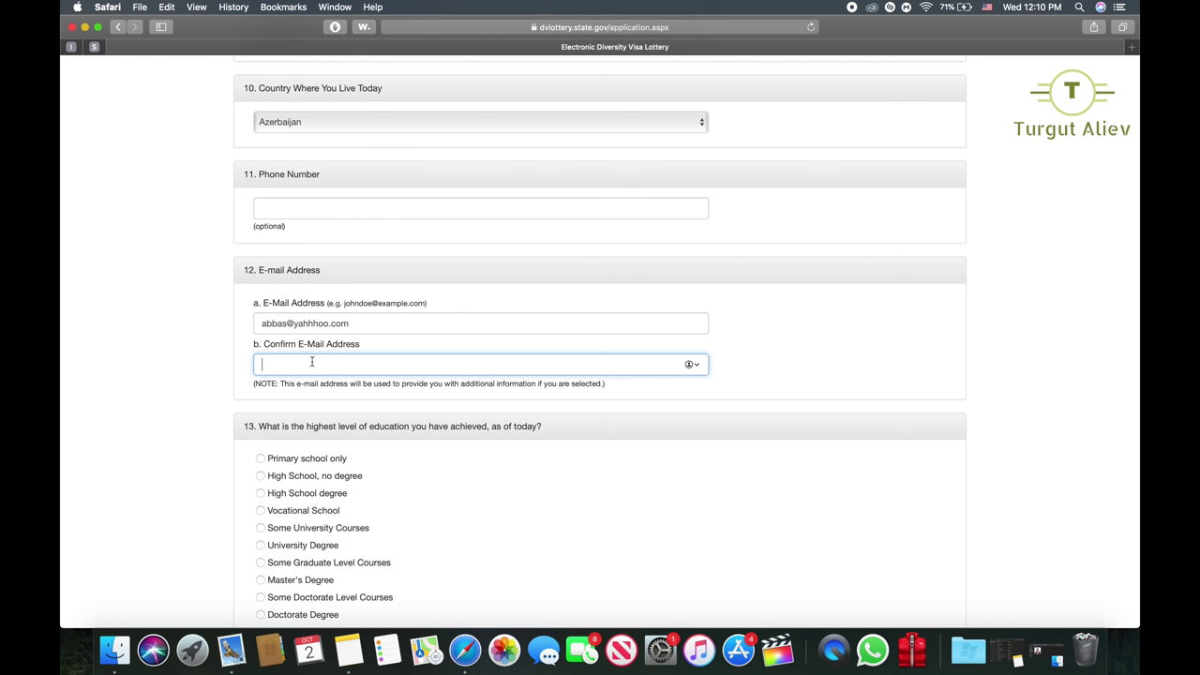
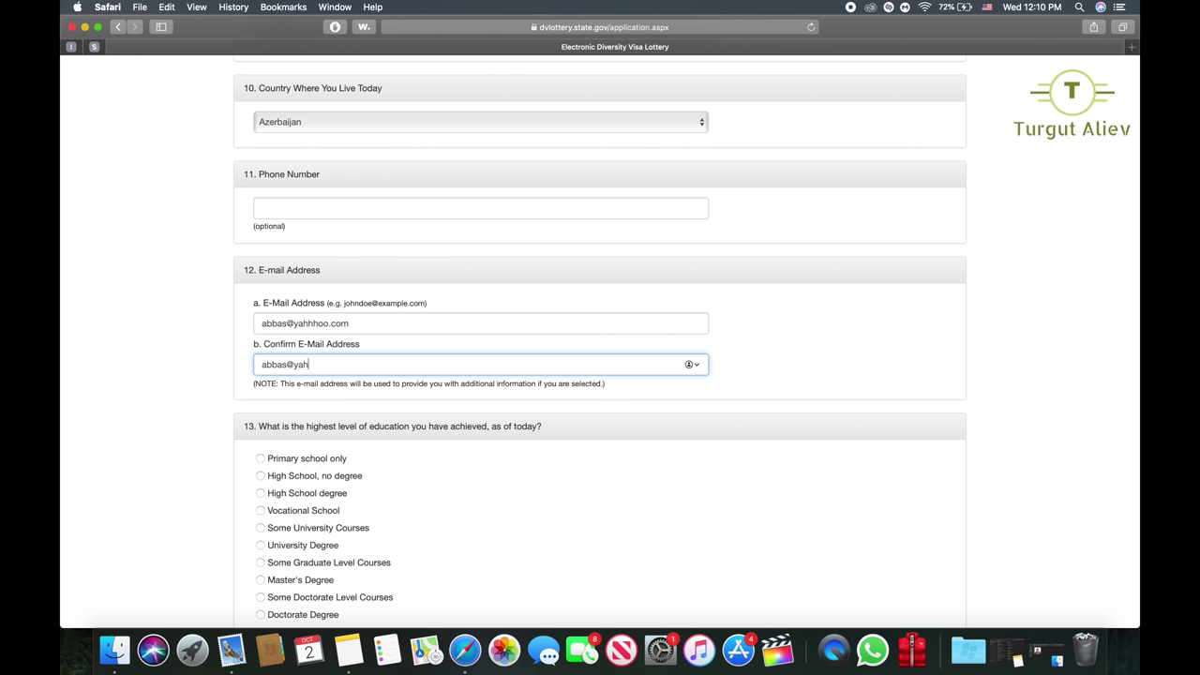
scroll(311, 502, "down", 3)
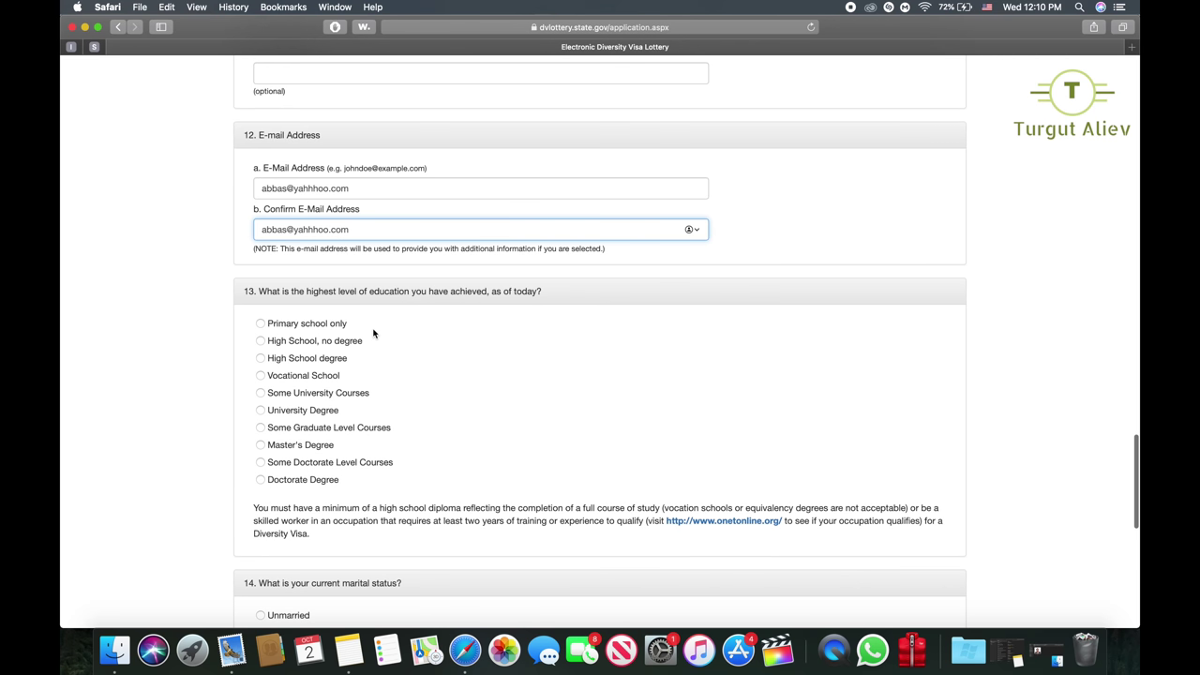
Try the High School, Vocational School and Some University Courses education options
left_click(377, 270)
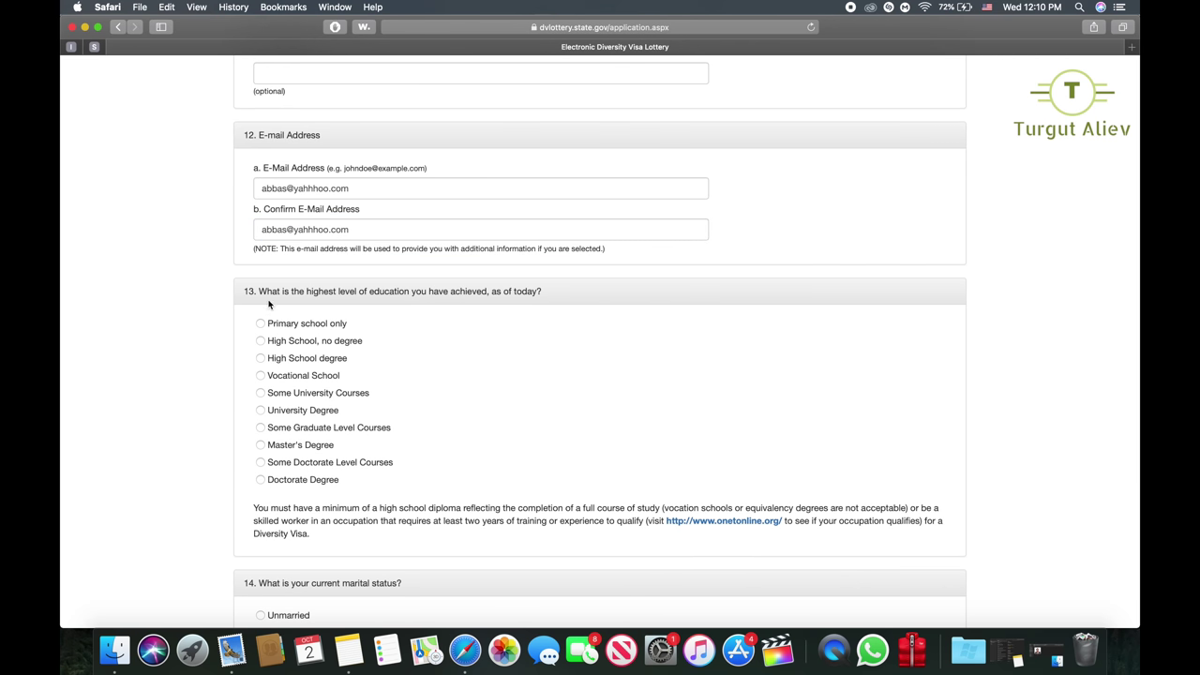
left_click_drag(542, 290, 342, 289)
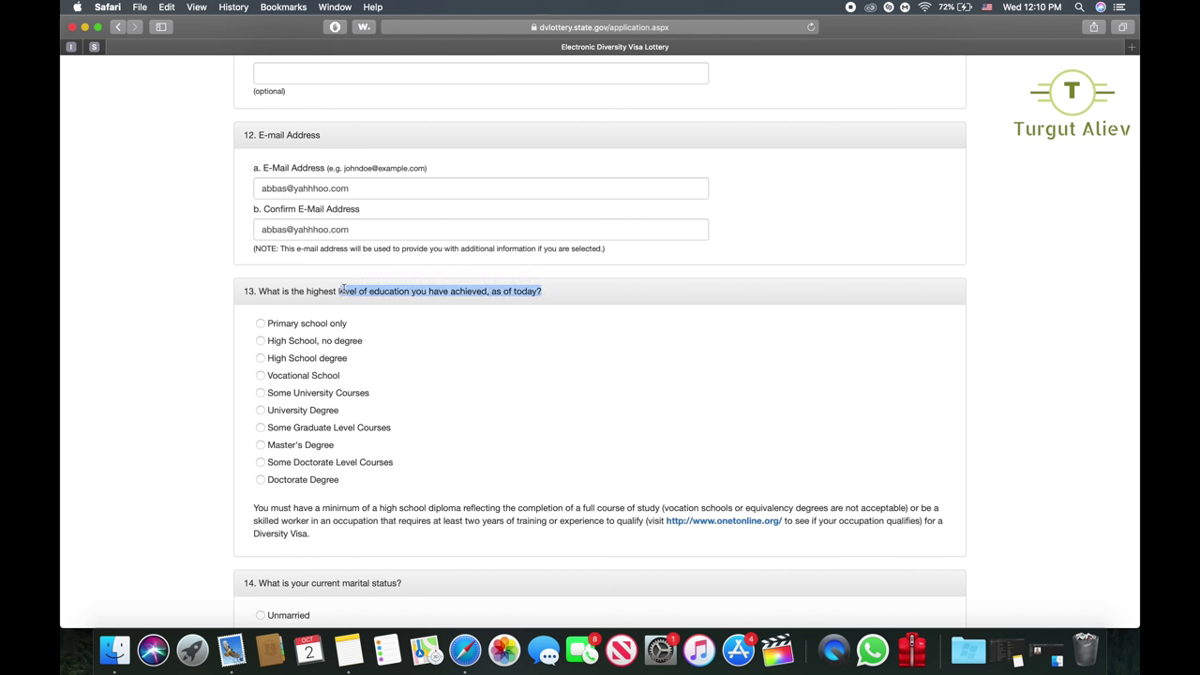
left_click(379, 293)
left_click_drag(441, 291, 430, 291)
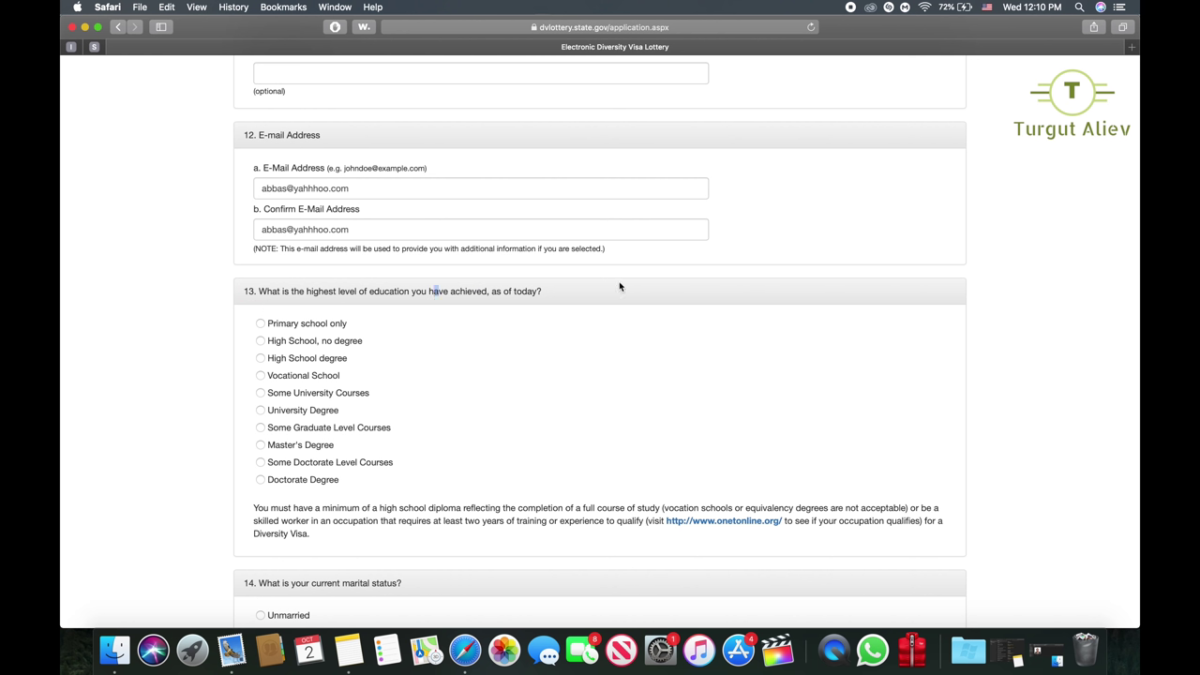
left_click_drag(546, 292, 264, 292)
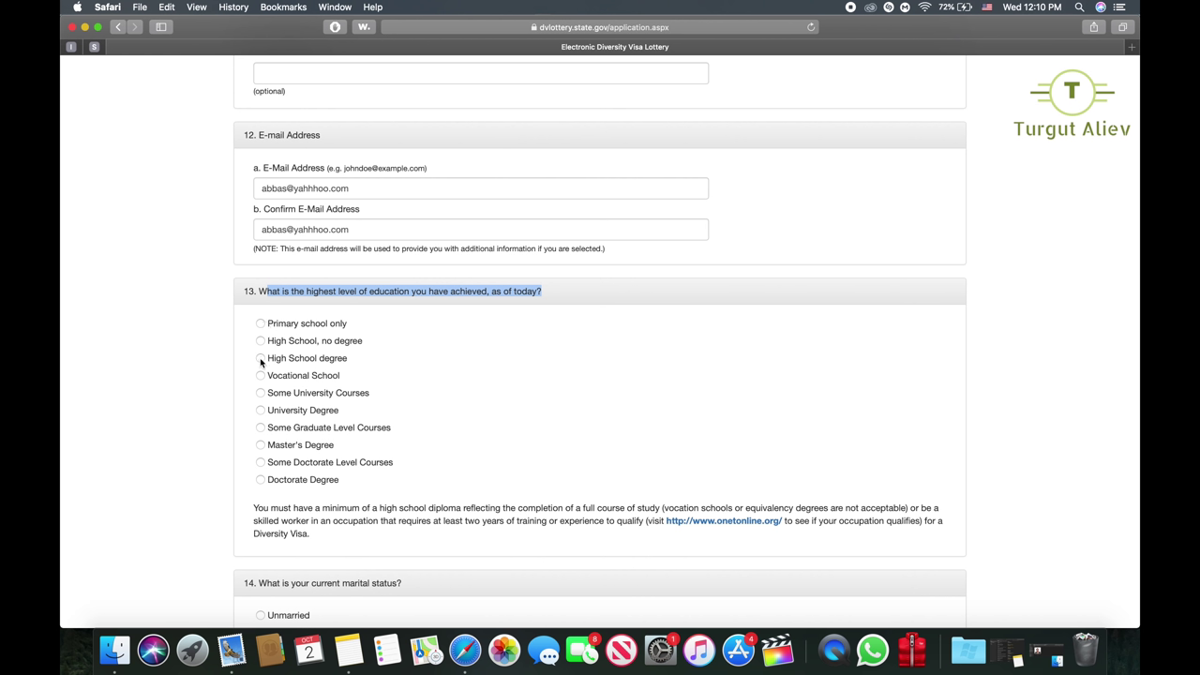
left_click(260, 358)
left_click(260, 375)
left_click(261, 391)
left_click(262, 358)
left_click(262, 382)
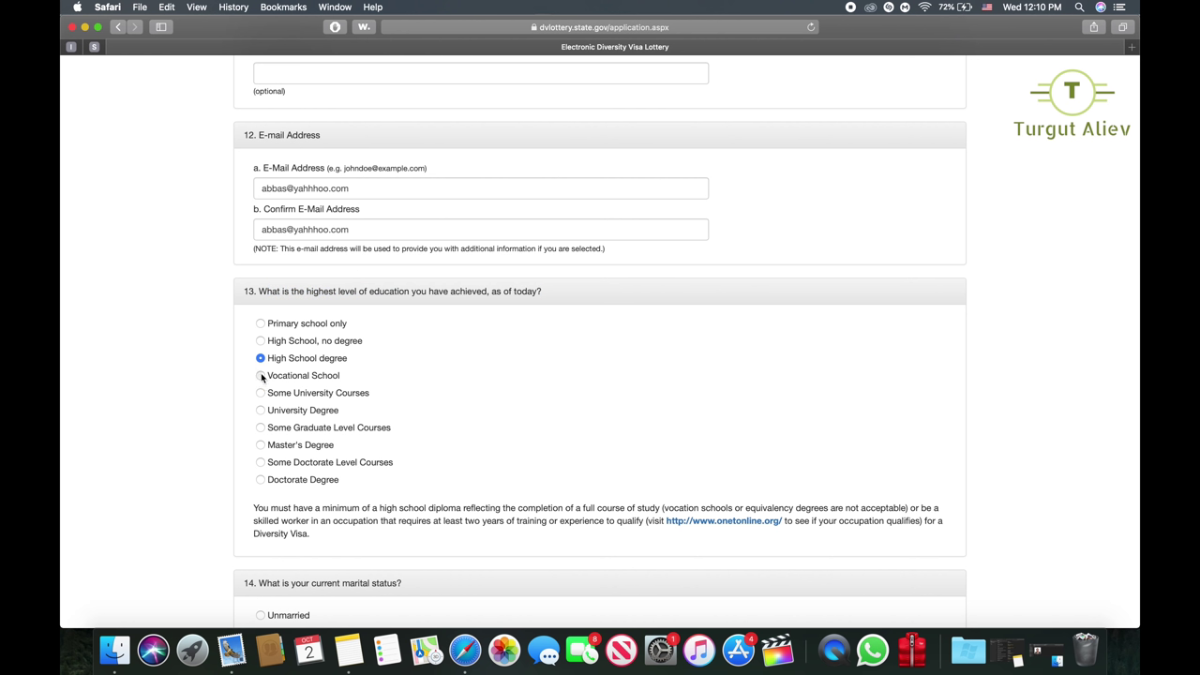
Cycle through the remaining education levels and settle on University Degree
left_click(261, 375)
left_click(260, 393)
left_click(260, 410)
left_click(261, 427)
left_click(260, 359)
left_click(262, 376)
left_click(261, 393)
left_click(261, 412)
left_click(261, 428)
left_click(261, 480)
left_click(261, 410)
Try the Unmarried, both Married, and Divorced marital status options
scroll(459, 380, "down", 5)
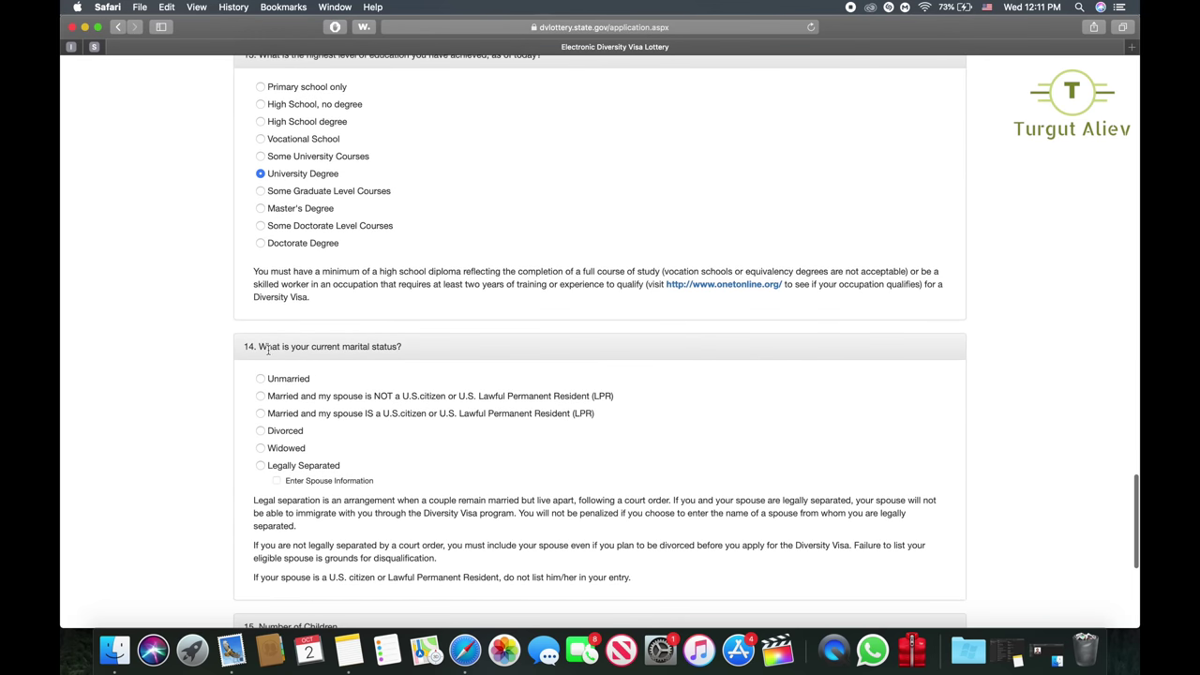
left_click_drag(260, 347, 441, 346)
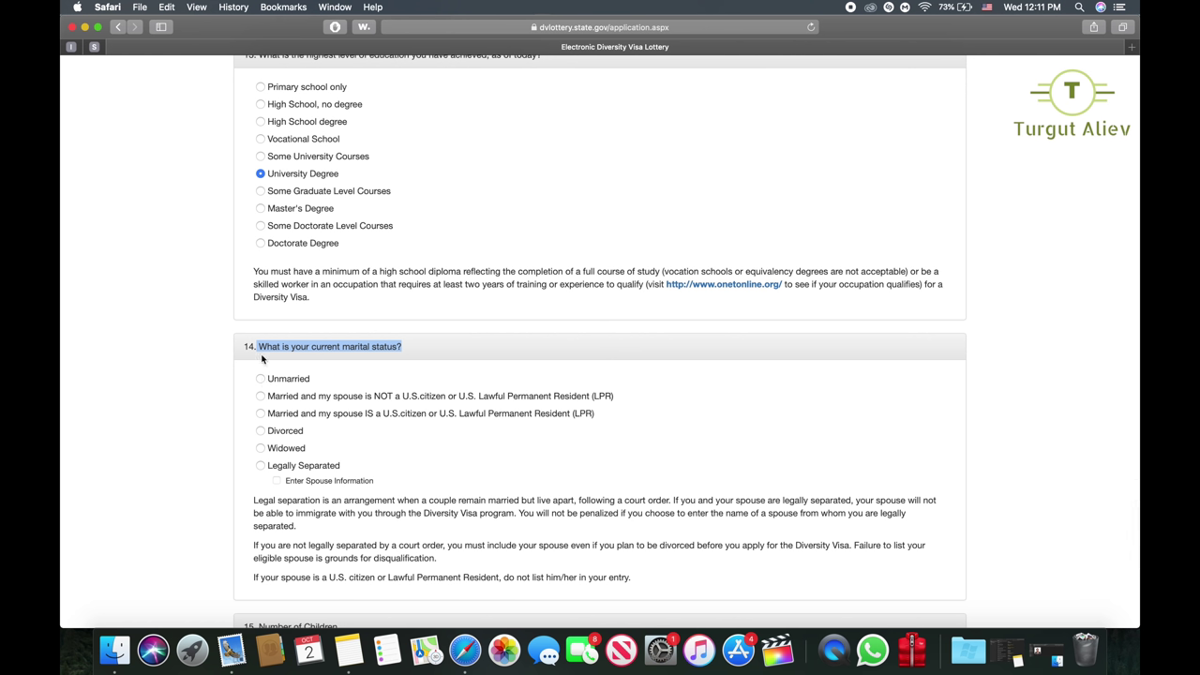
left_click_drag(256, 347, 432, 344)
left_click(264, 385)
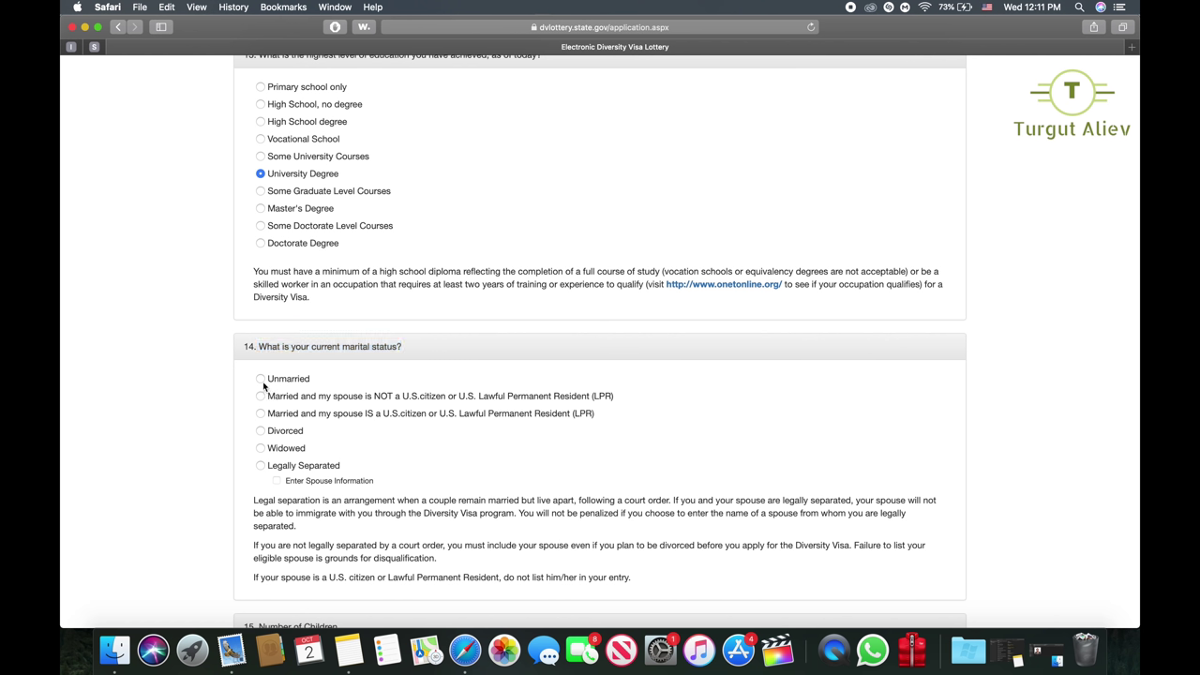
left_click(262, 380)
left_click(263, 397)
left_click(261, 415)
left_click(262, 431)
Try Widowed and Legally Separated, toggling the spouse information option on and off
left_click_drag(459, 396, 618, 398)
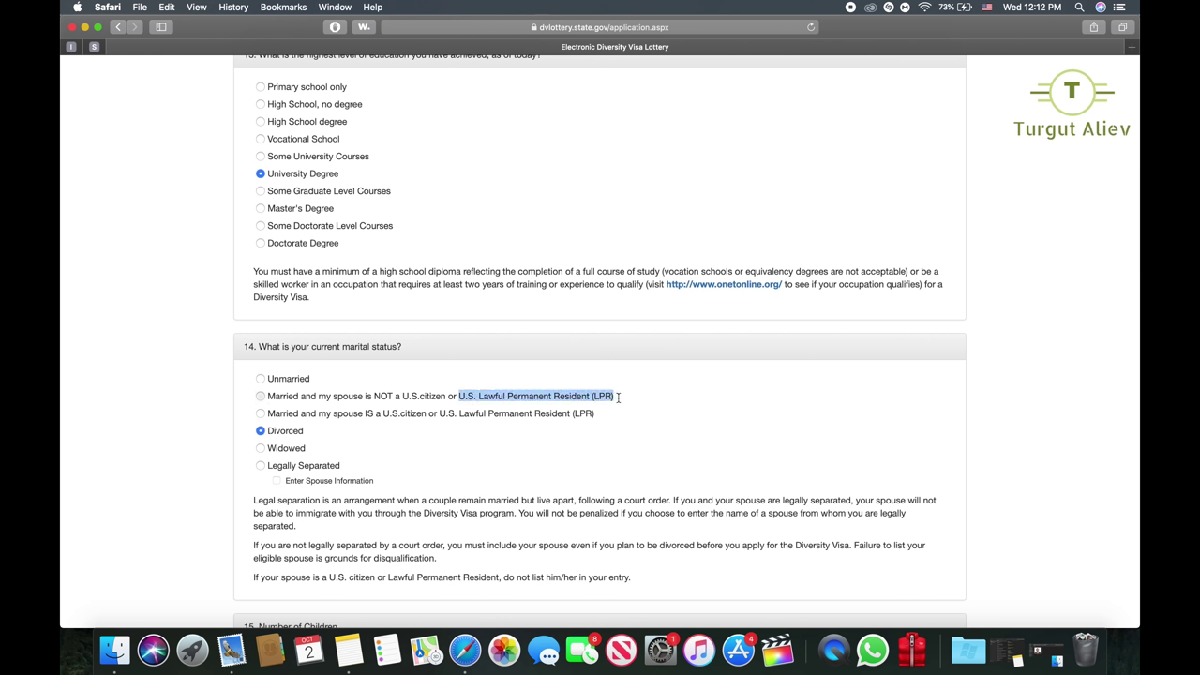
left_click(267, 440)
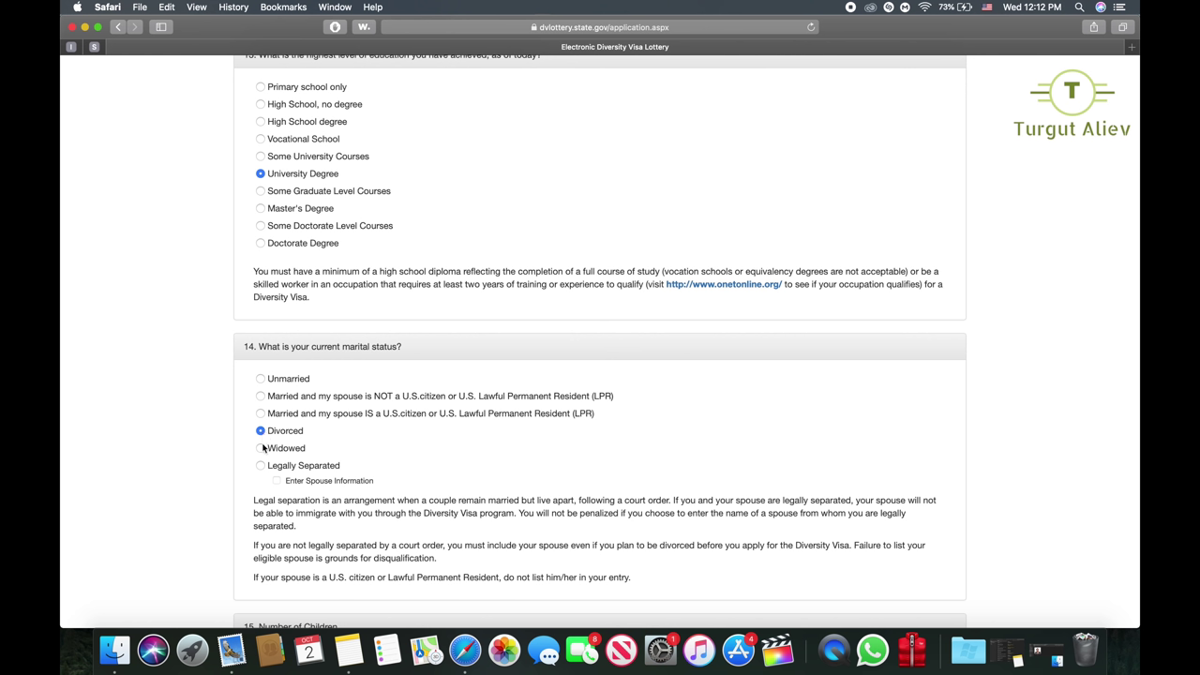
left_click(262, 448)
left_click(260, 465)
left_click(277, 481)
left_click(276, 481)
Select Married, spouse NOT a U.S. citizen or LPR
left_click(261, 414)
left_click(261, 396)
left_click_drag(398, 395, 592, 386)
left_click(352, 399)
left_click_drag(349, 397, 430, 405)
Enter 1 as Number of Children and continue, reloading when the page fails
scroll(354, 463, "down", 4)
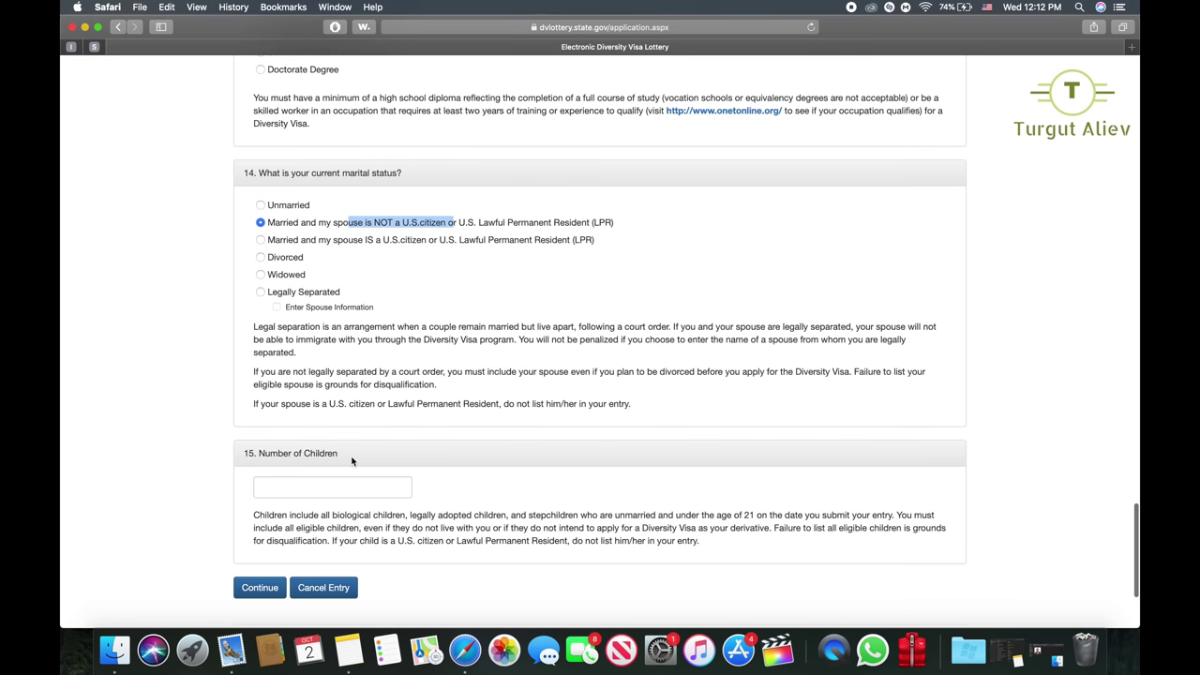
left_click(298, 484)
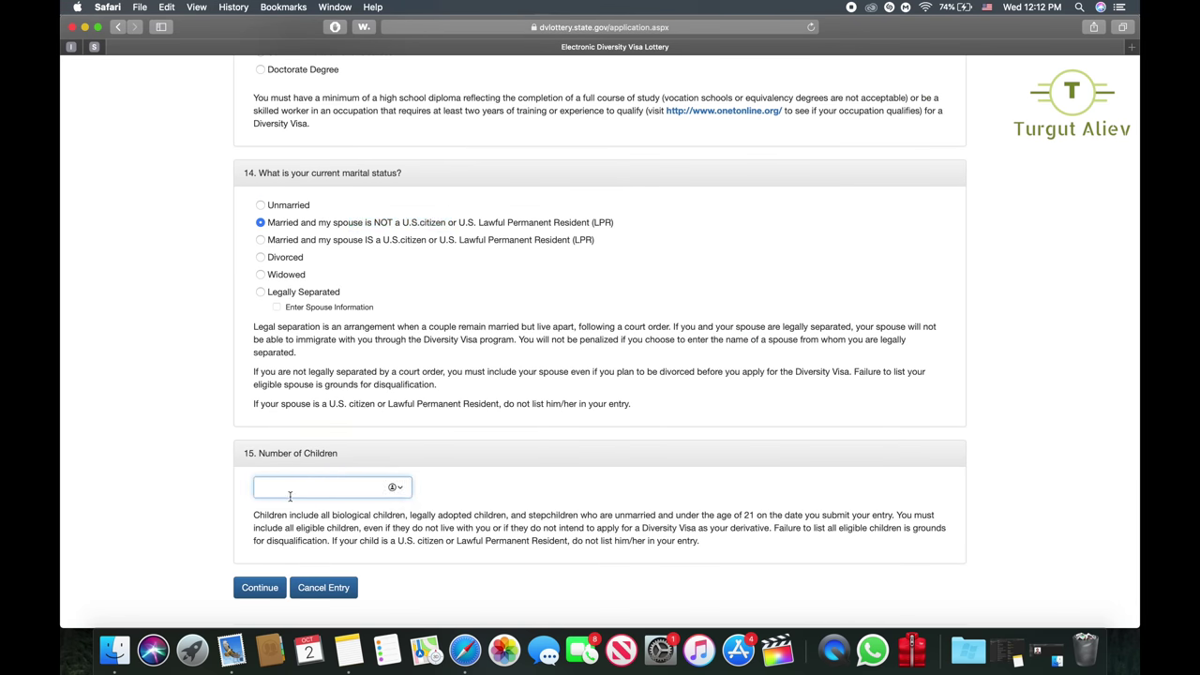
type("1")
left_click(270, 585)
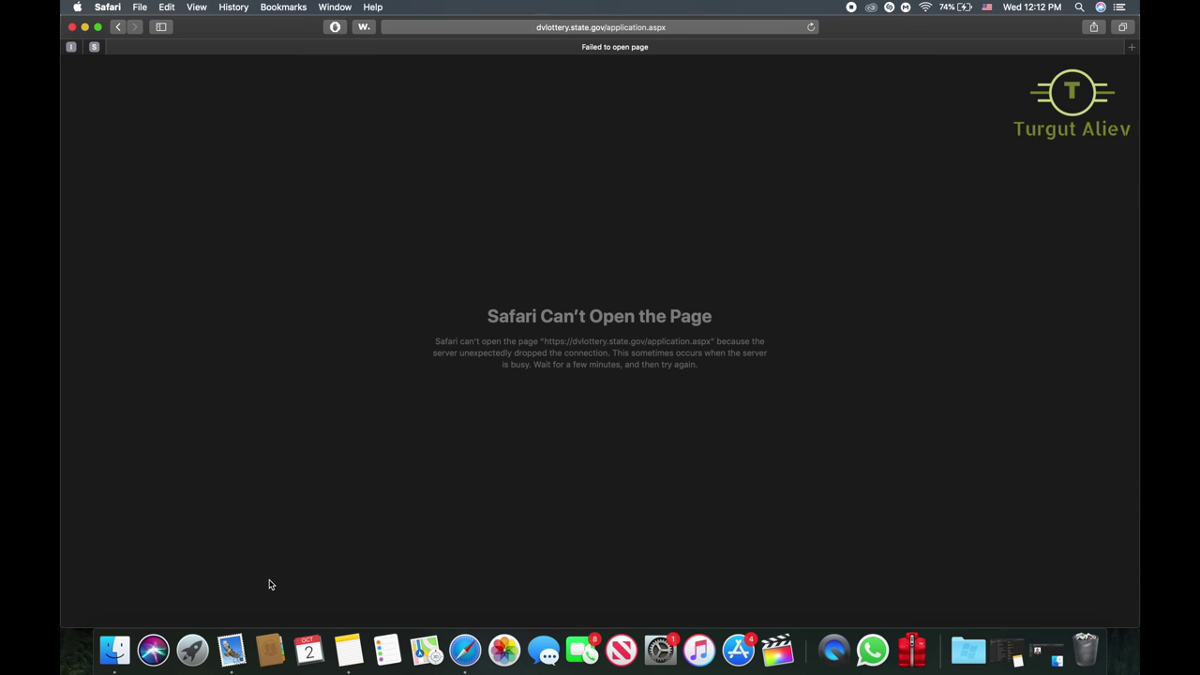
left_click(803, 27)
left_click(811, 27)
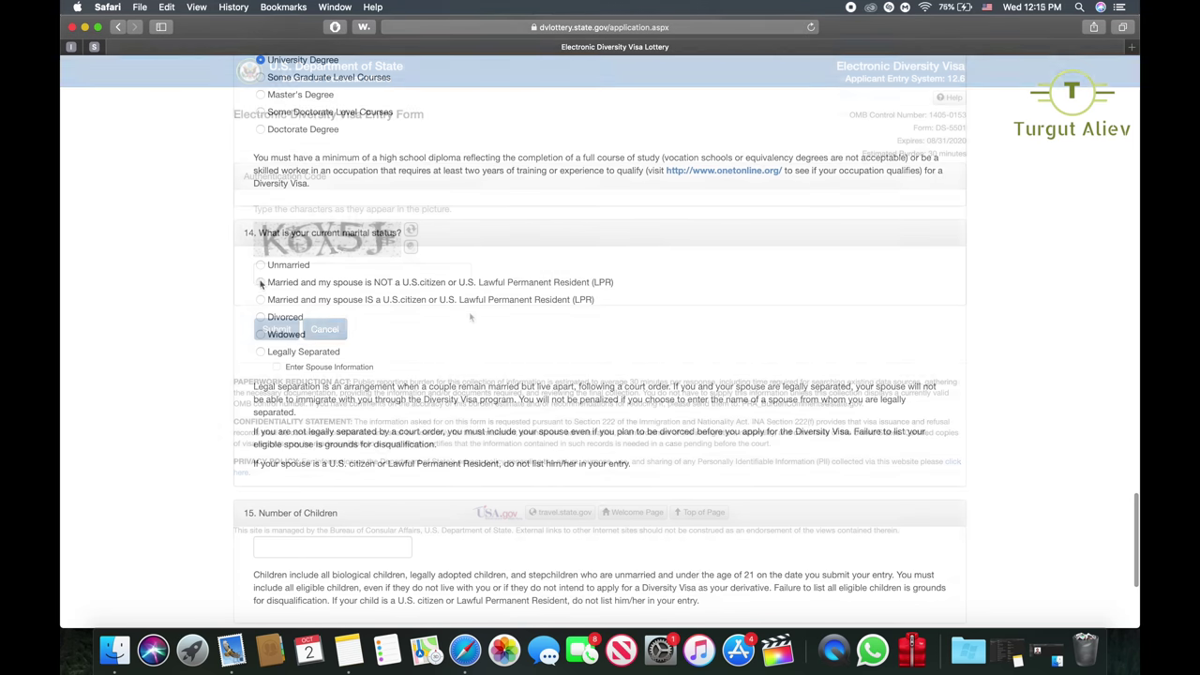
Reselect married to a non-U.S. citizen, re-enter 1 child, and resubmit
left_click(260, 283)
scroll(324, 347, "down", 3)
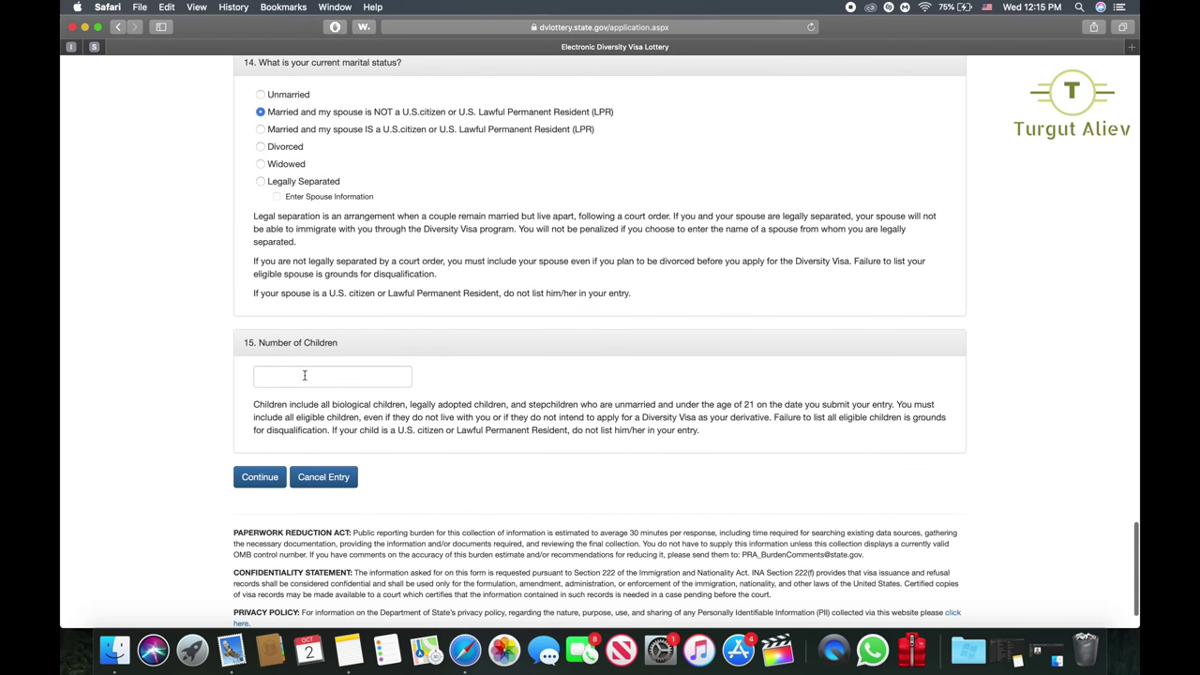
left_click(304, 375)
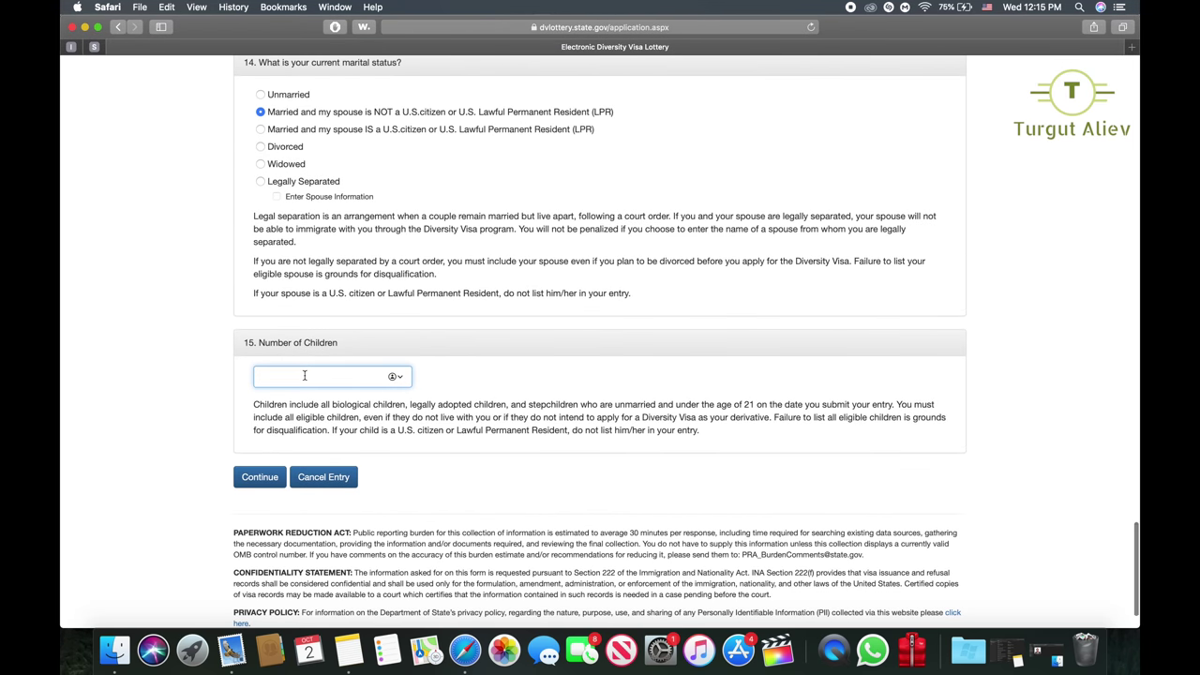
type("1")
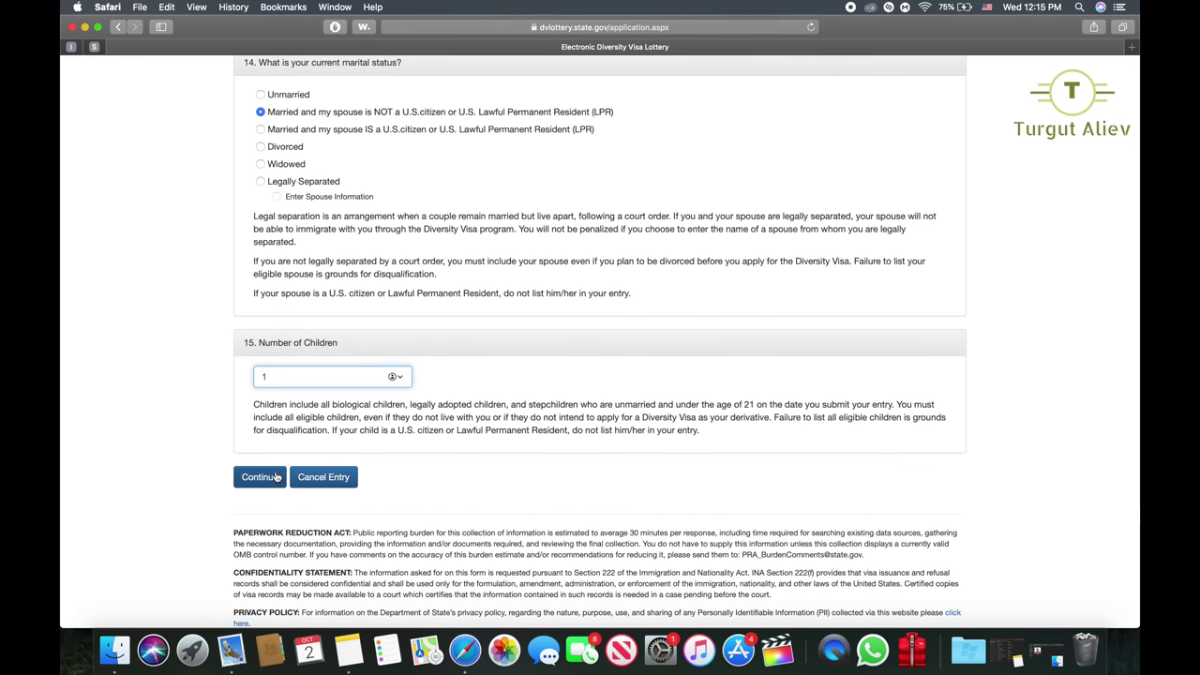
left_click(260, 478)
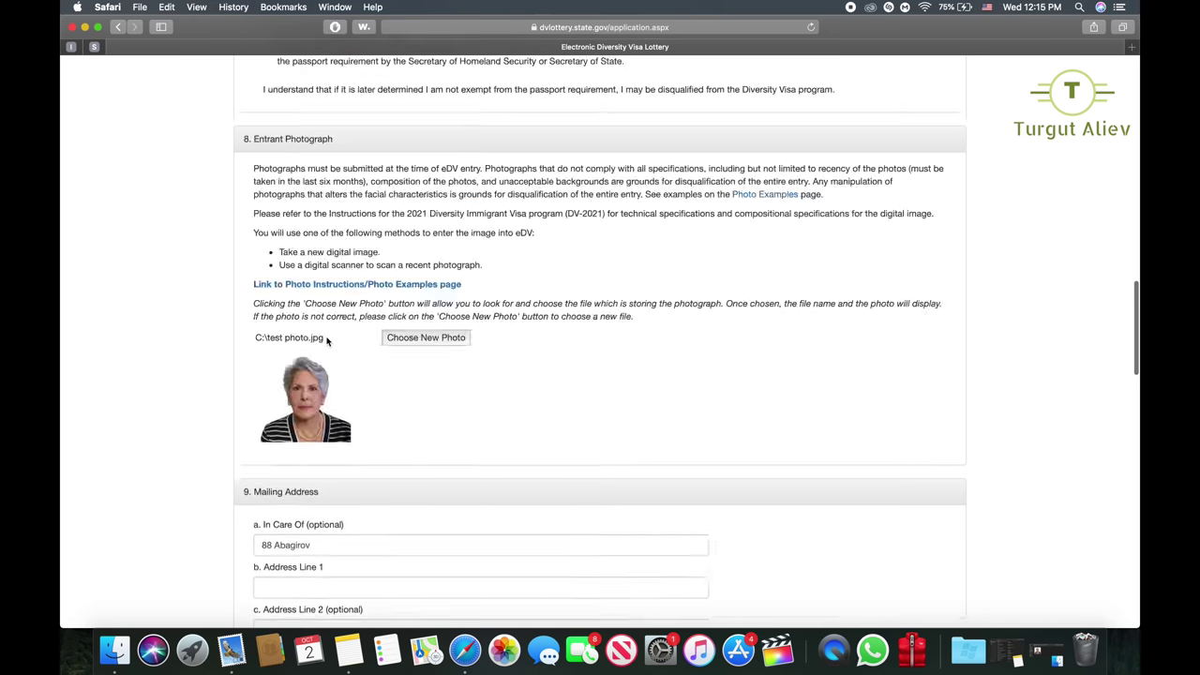
left_click(264, 418)
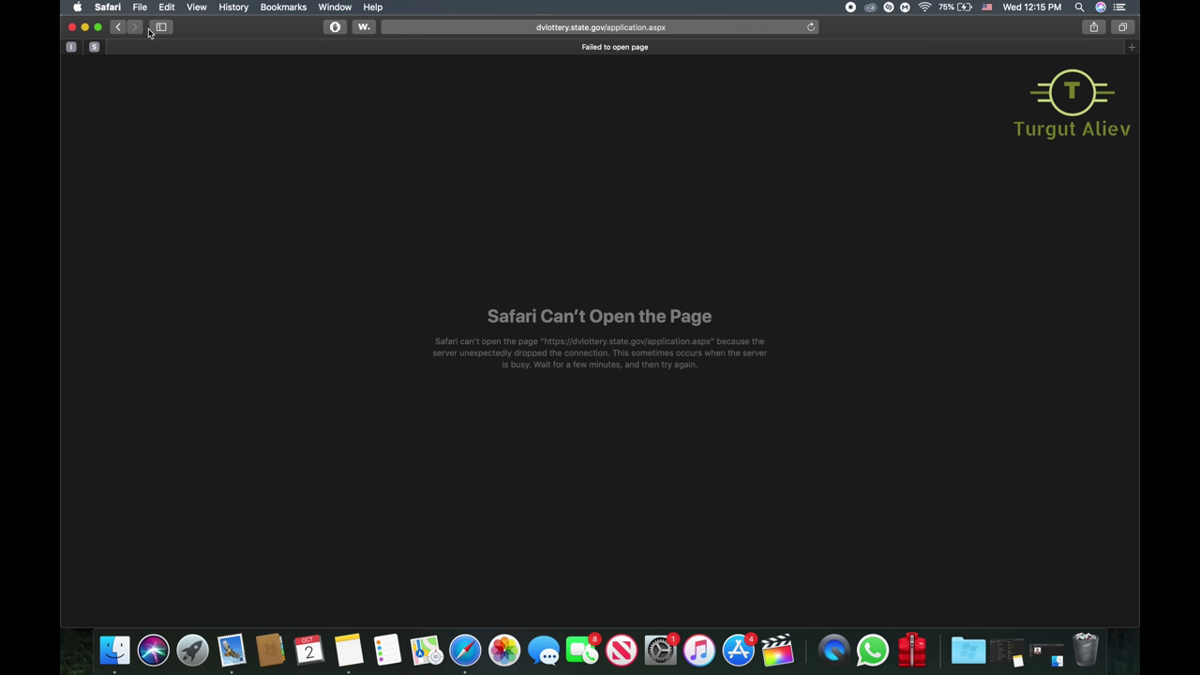
left_click(117, 28)
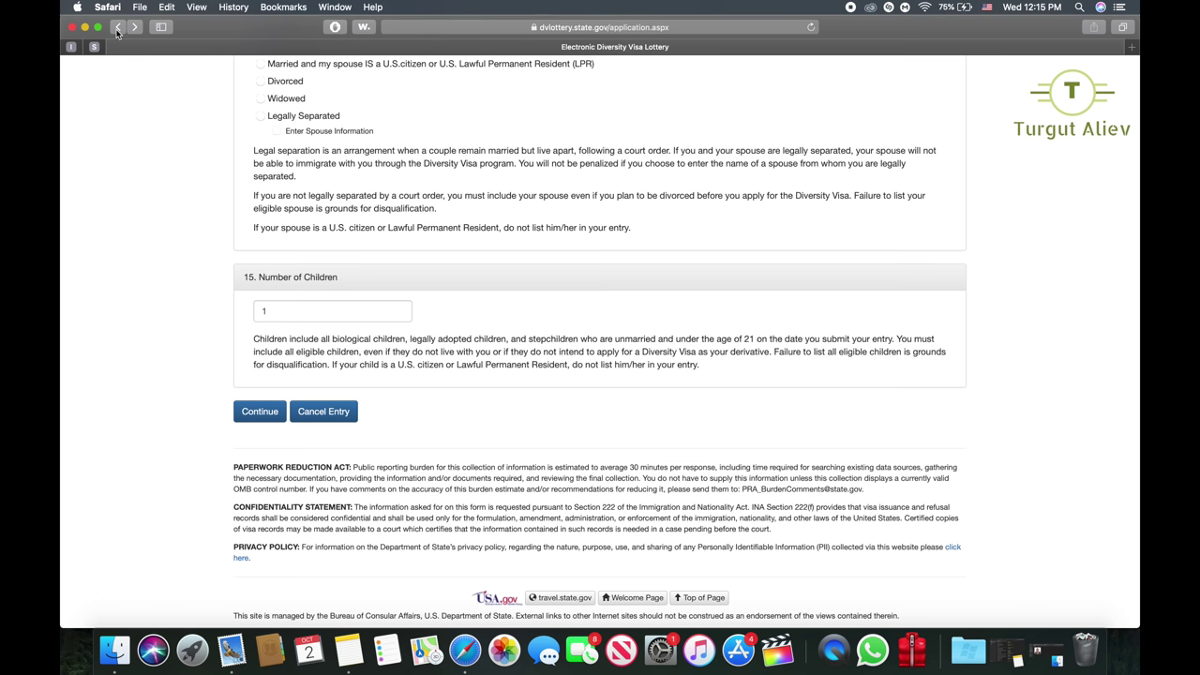
left_click(268, 418)
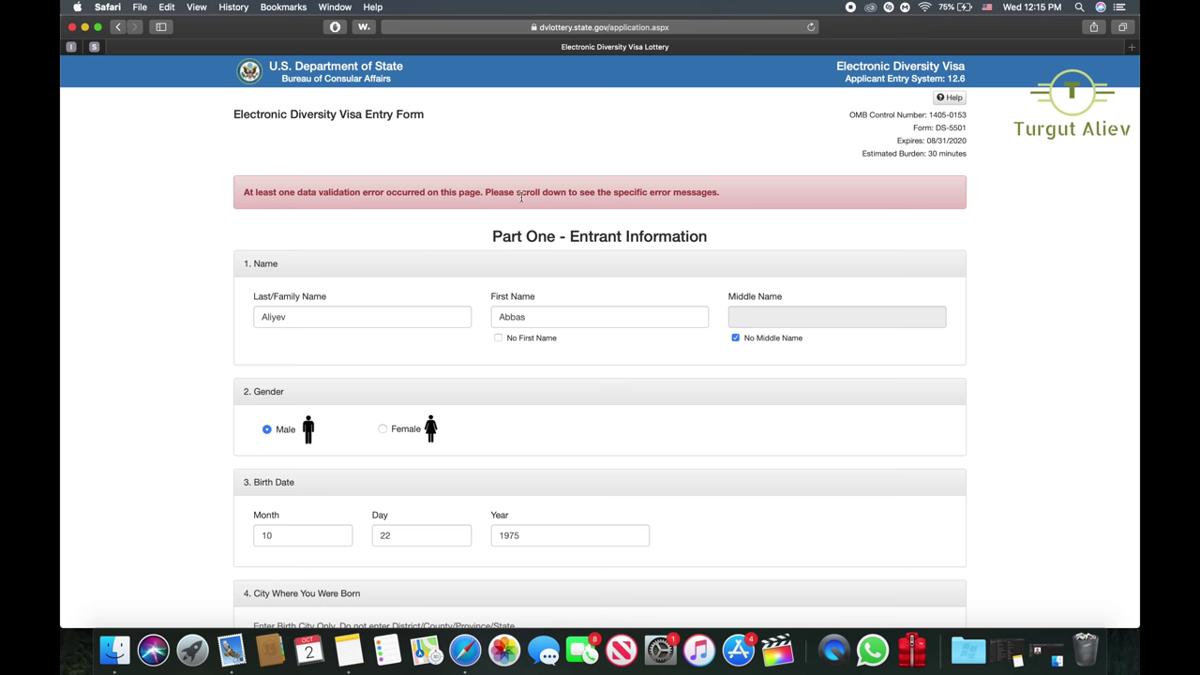
Move the street address from In Care Of into Address Line 1
scroll(662, 204, "down", 5)
scroll(662, 204, "up", 5)
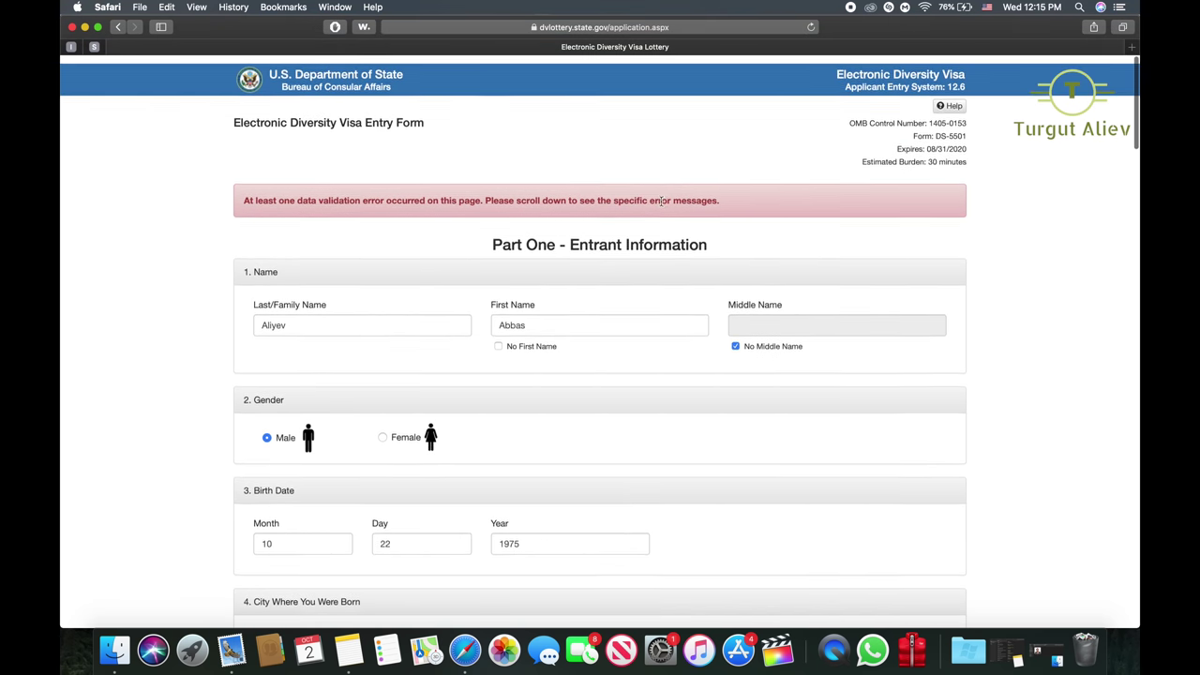
scroll(662, 205, "down", 15)
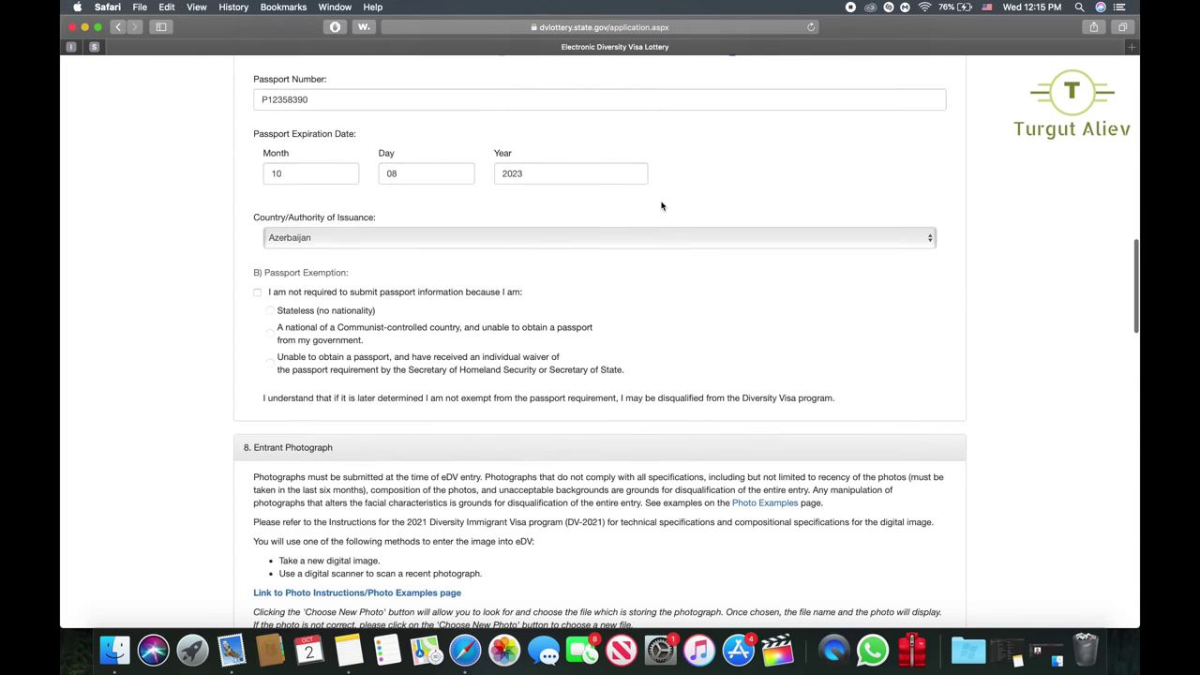
scroll(662, 206, "down", 3)
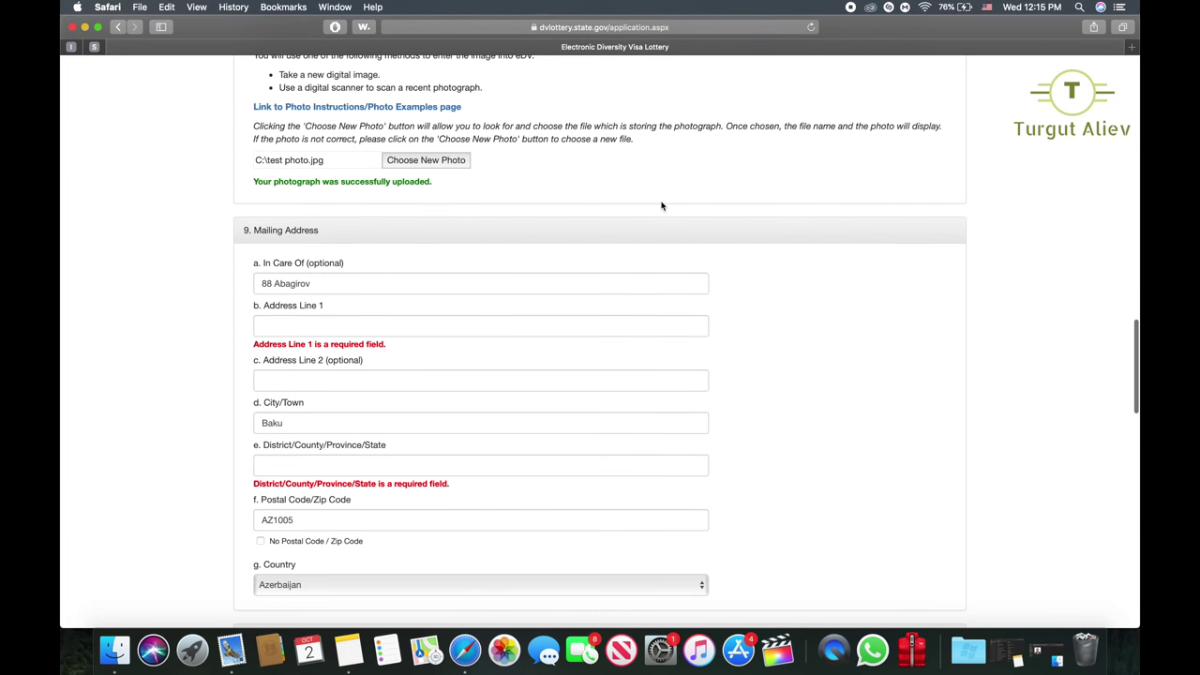
left_click(309, 329)
left_click_drag(331, 279, 240, 277)
key("super+c")
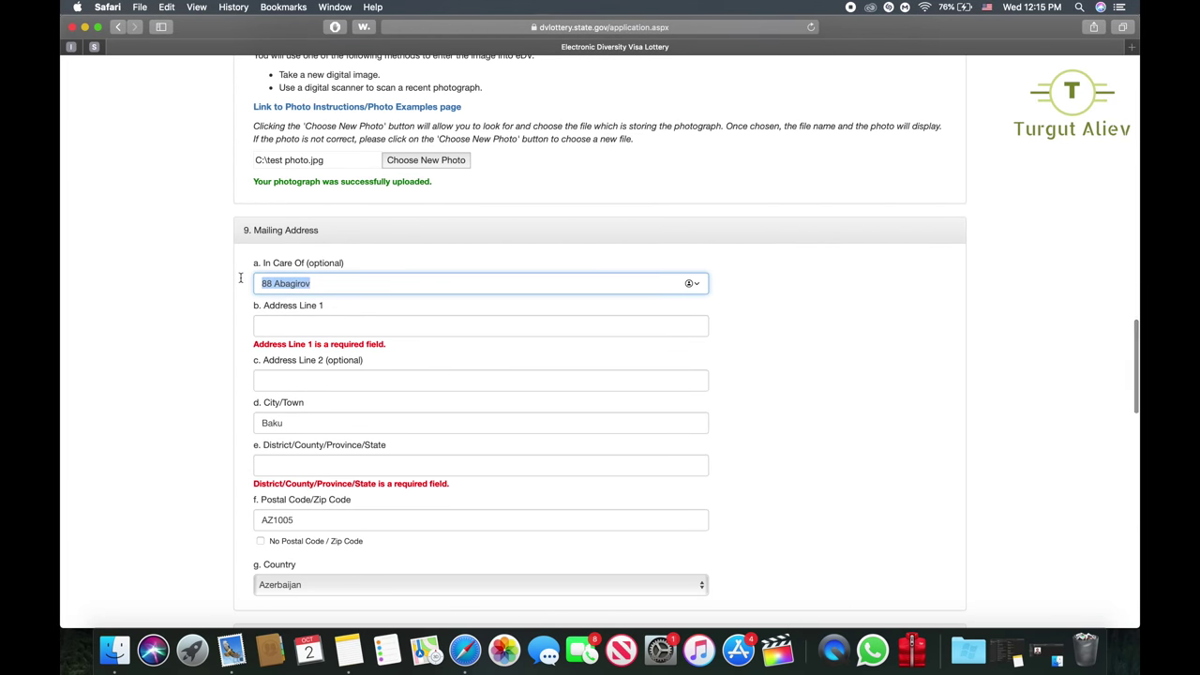
key("BackSpace")
left_click(281, 326)
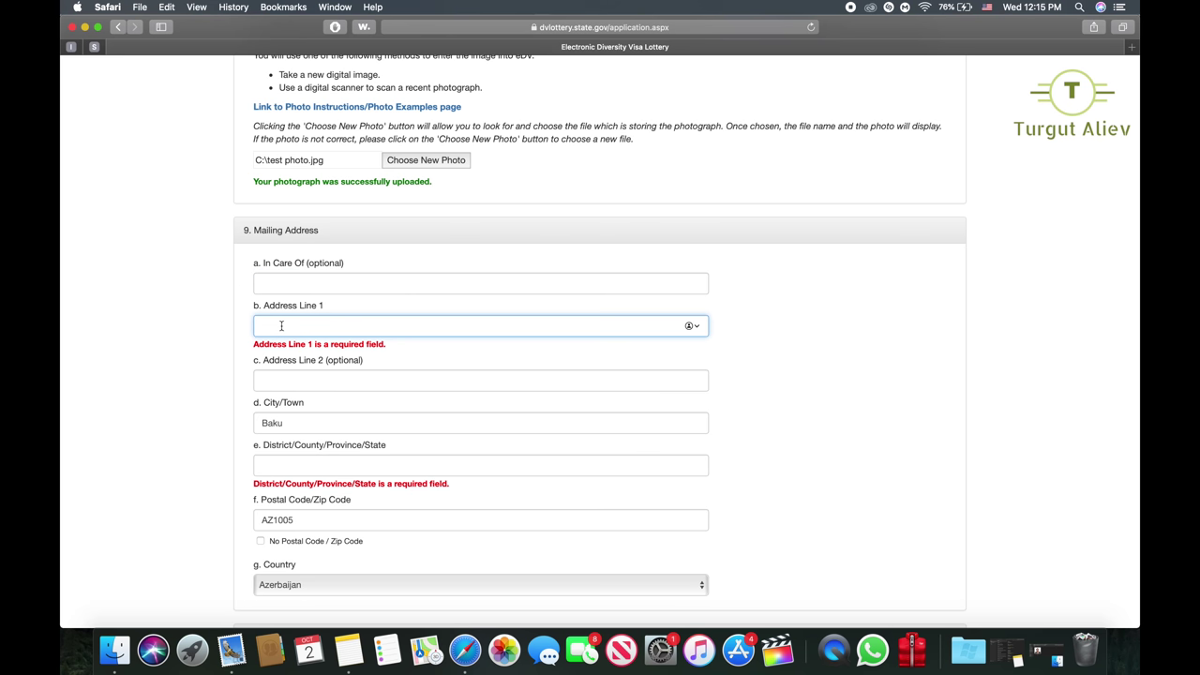
key("super+v")
Fill in the district and choose Azerbaijan as the current residence country
left_click(410, 469)
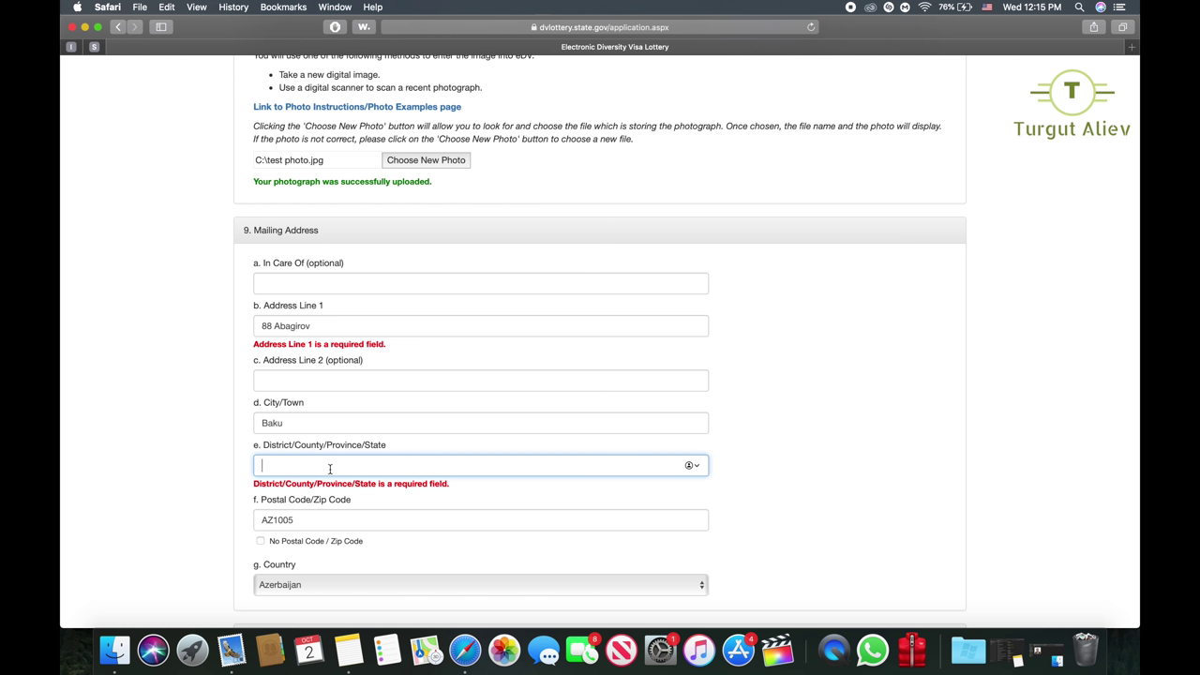
type("Narimanov")
scroll(600, 337, "down", 10)
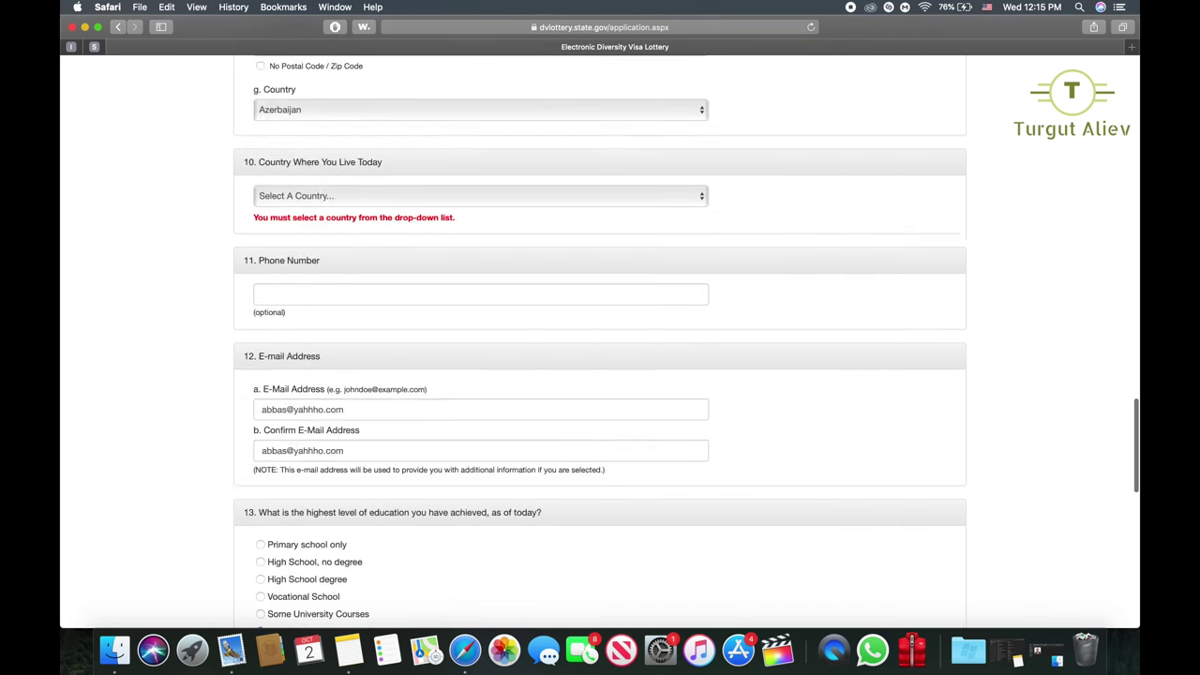
scroll(600, 338, "up", 5)
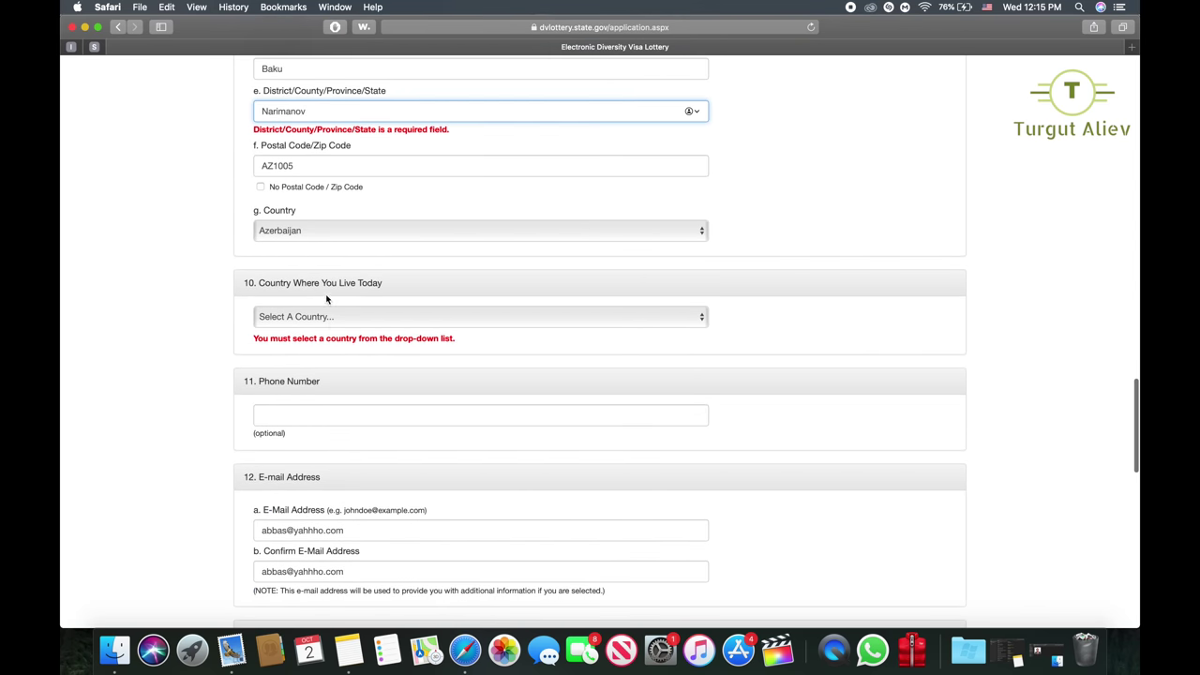
left_click(333, 316)
scroll(316, 449, "down", 3)
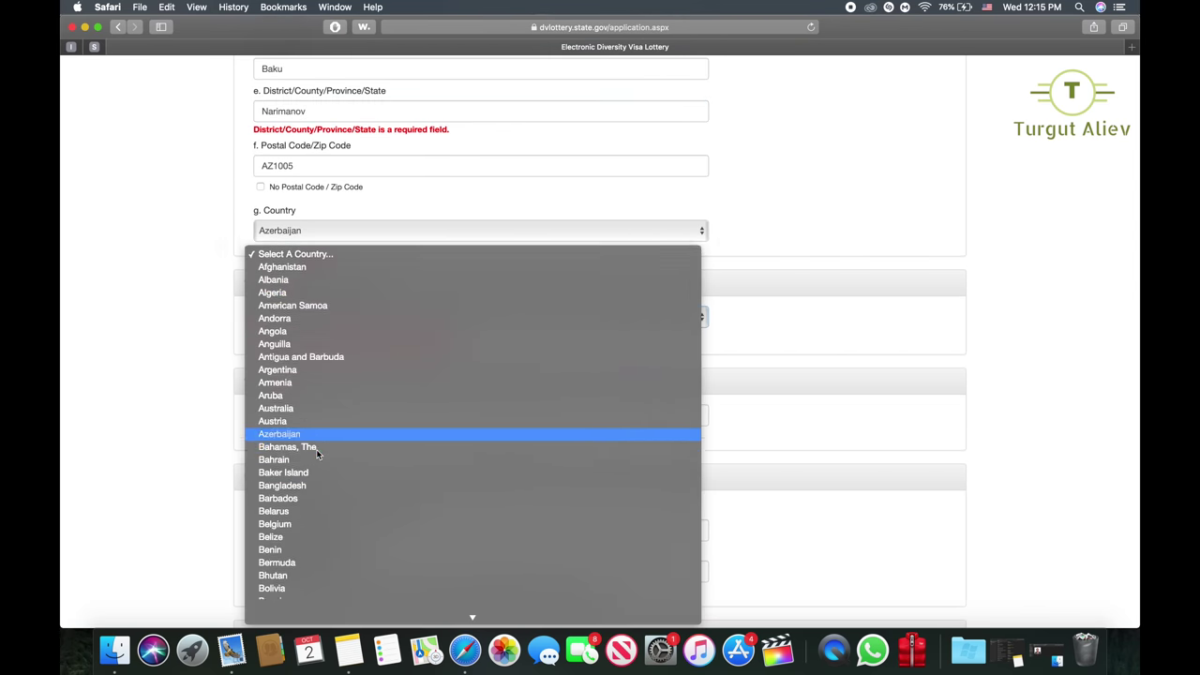
left_click(315, 415)
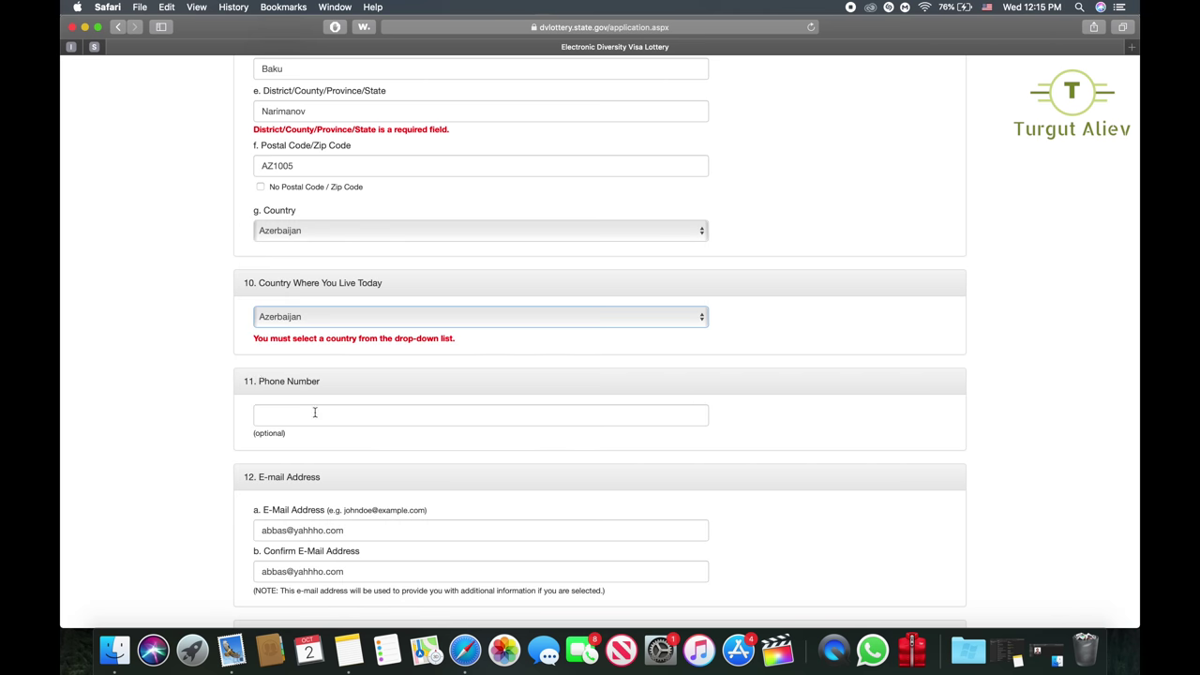
scroll(276, 344, "down", 15)
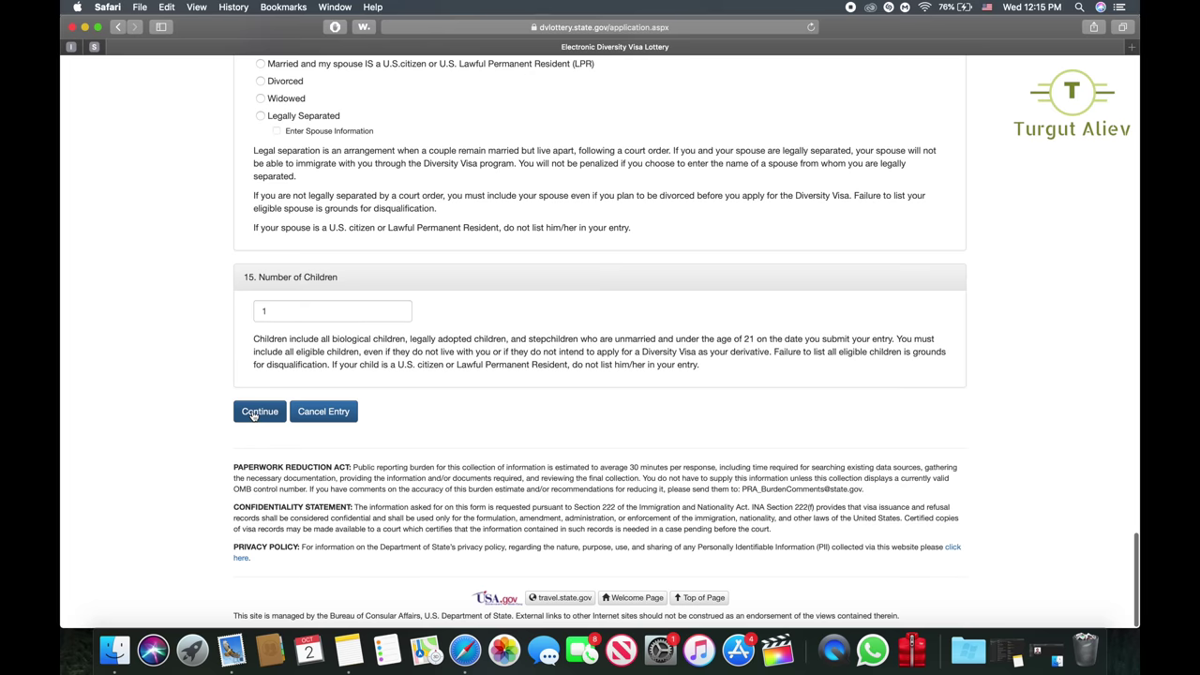
scroll(256, 422, "up", 12)
scroll(256, 431, "down", 12)
Continue to Part Two – Derivatives and review its blank spouse and child sections
left_click(260, 415)
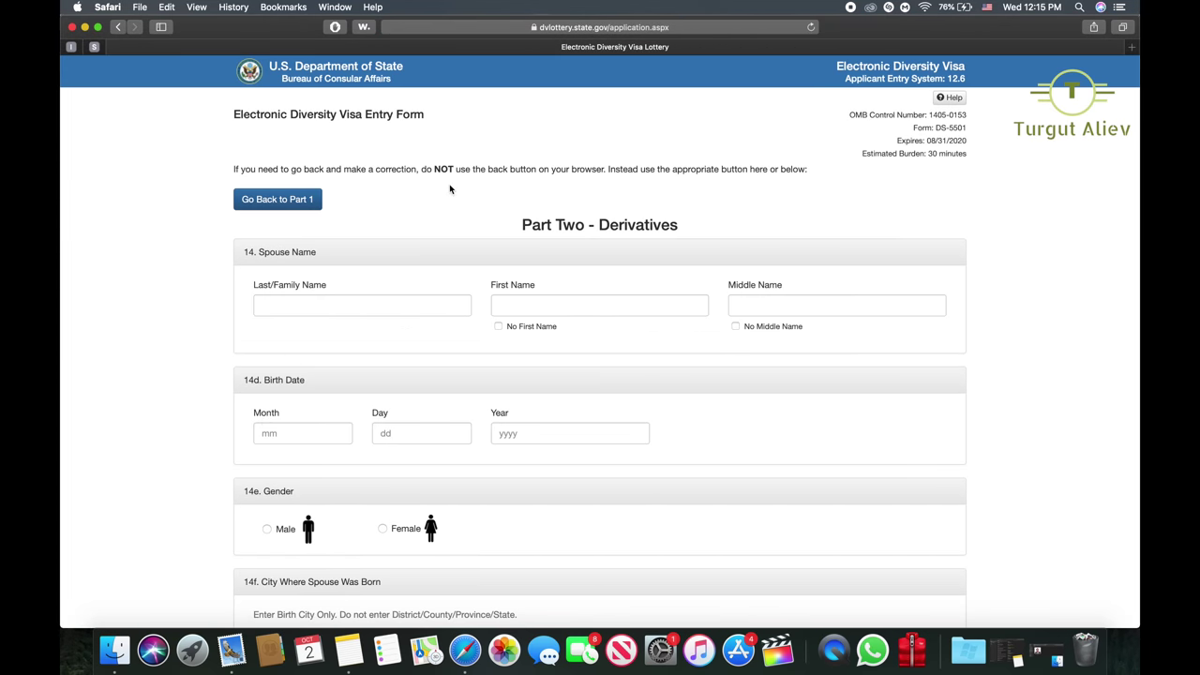
scroll(450, 188, "down", 3)
scroll(449, 188, "up", 3)
scroll(449, 185, "down", 4)
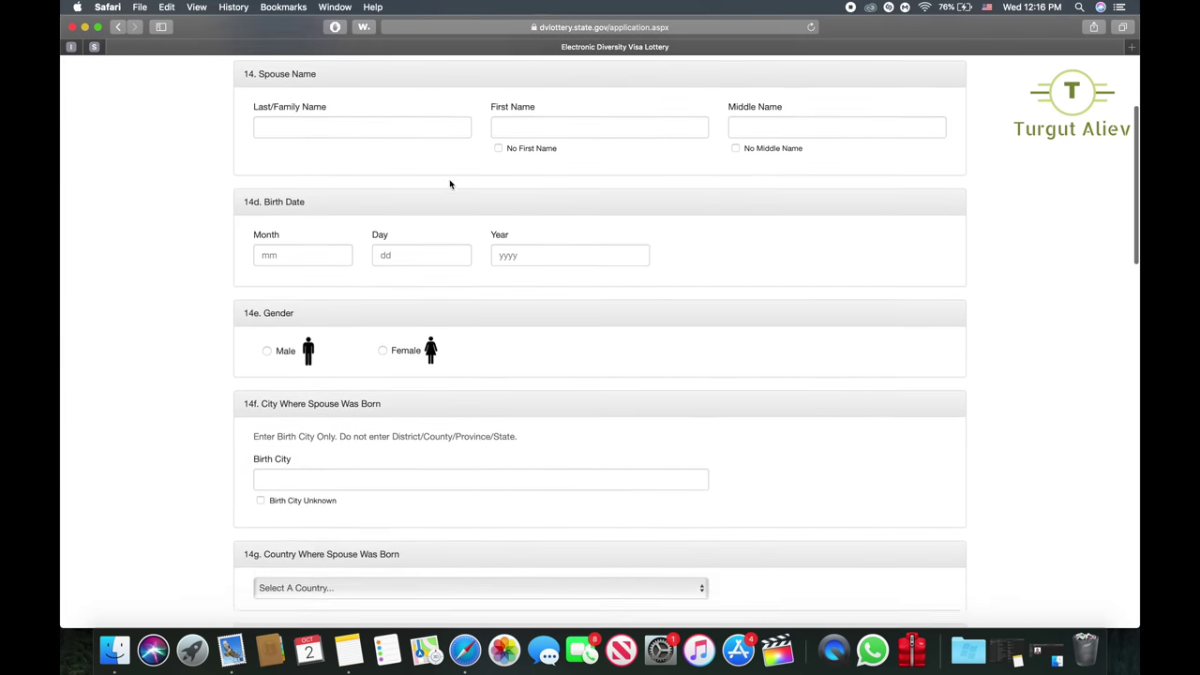
scroll(449, 183, "up", 2)
scroll(449, 184, "down", 10)
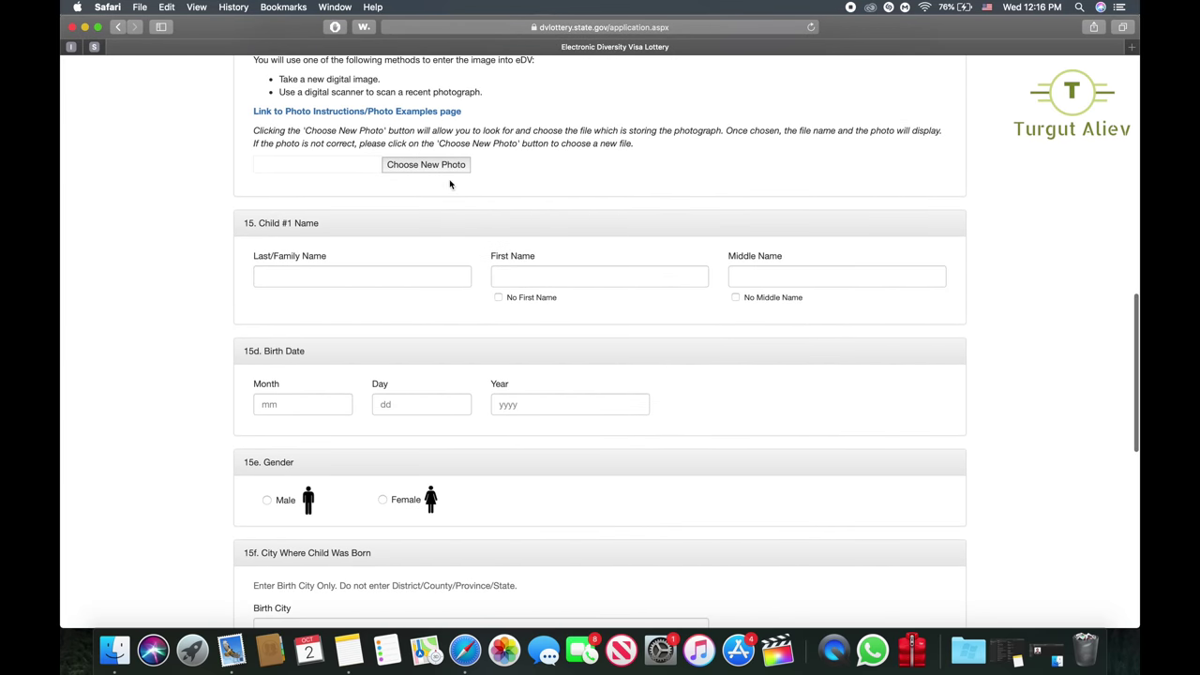
scroll(450, 183, "up", 10)
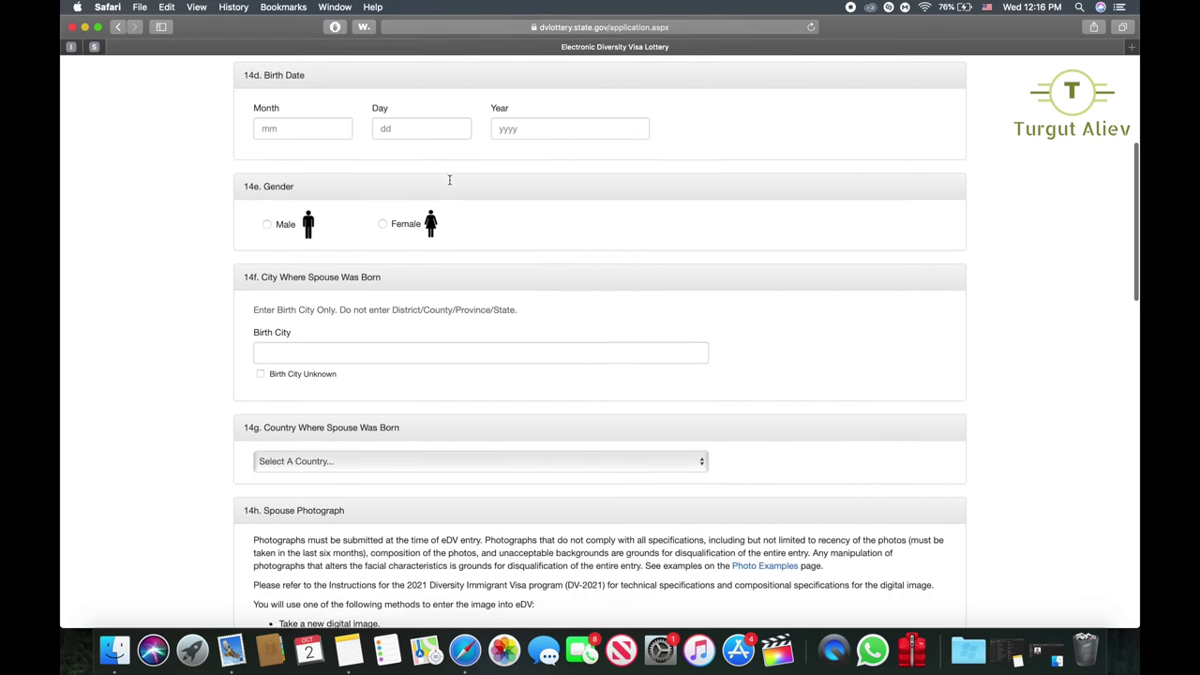
scroll(449, 179, "up", 5)
scroll(449, 184, "down", 1)
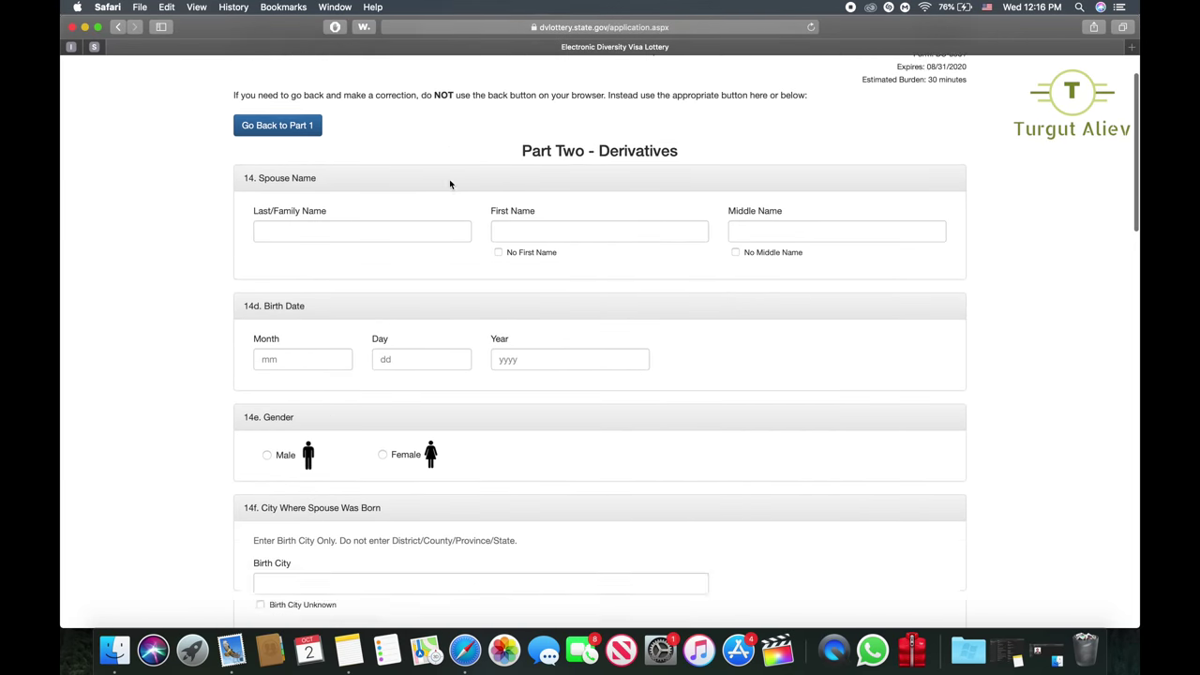
scroll(450, 184, "down", 15)
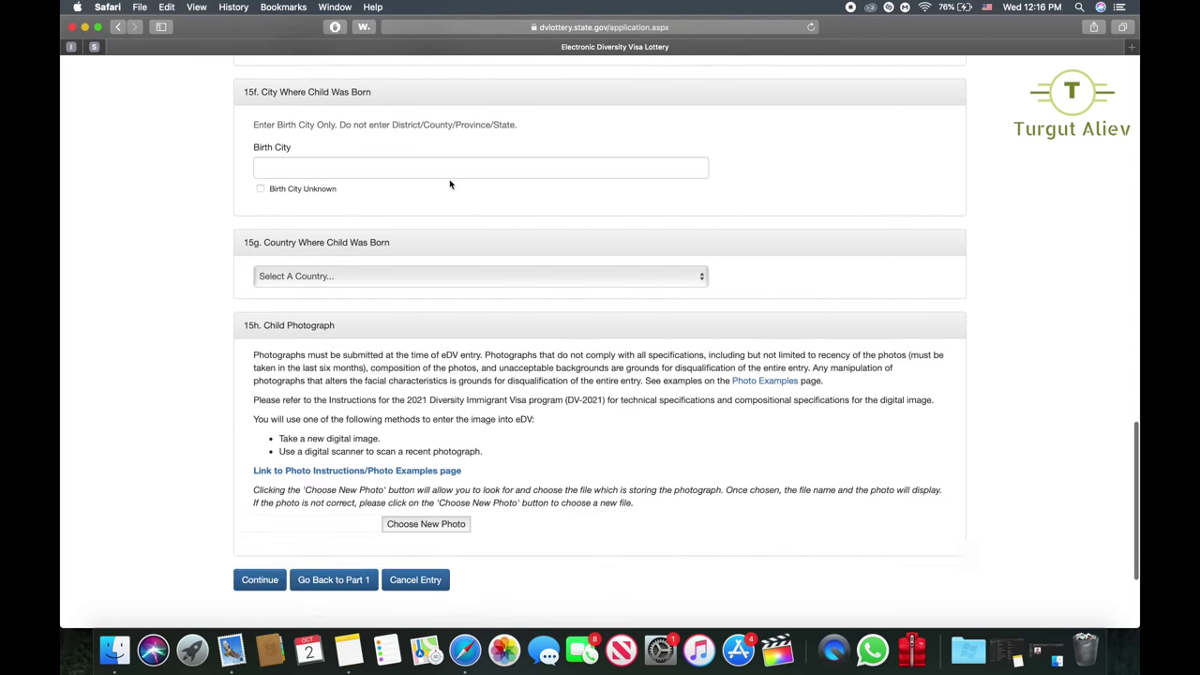
scroll(449, 184, "down", 3)
scroll(449, 184, "up", 7)
scroll(449, 184, "down", 6)
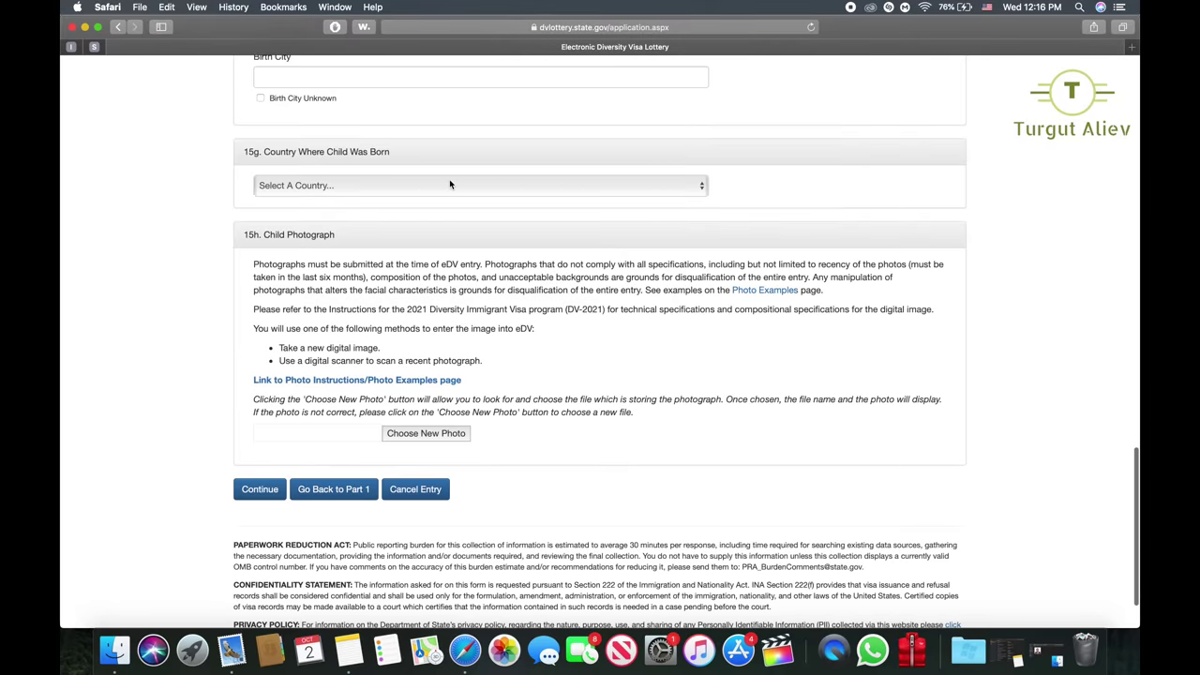
scroll(450, 184, "up", 8)
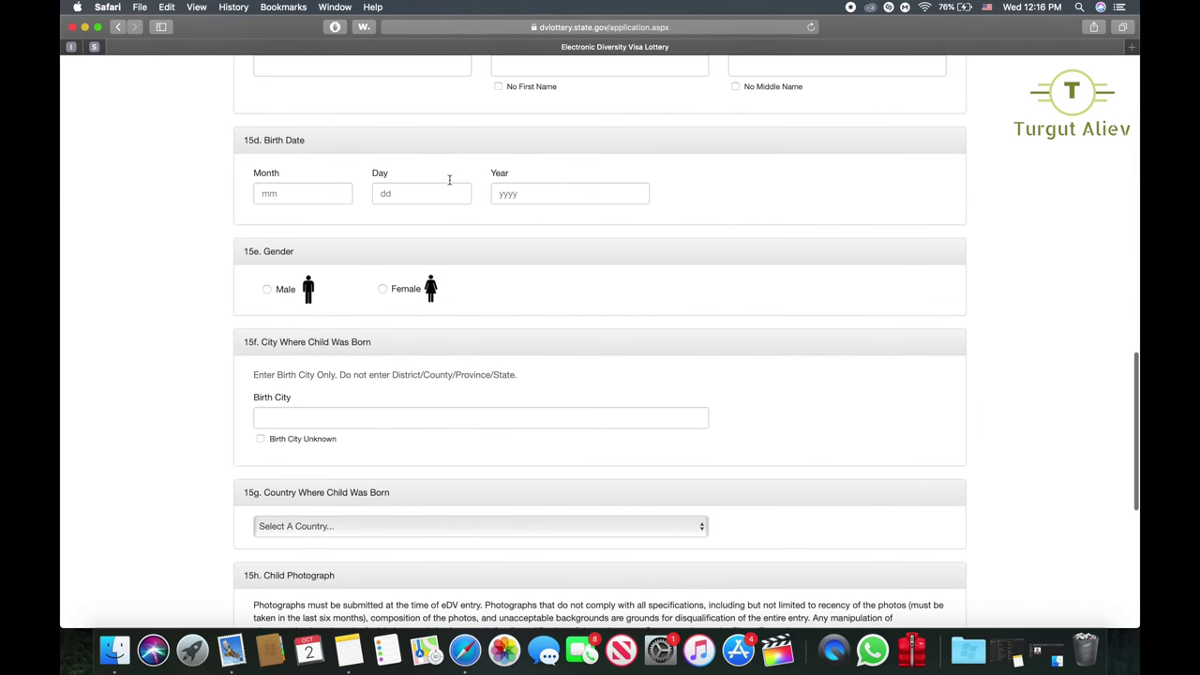
scroll(449, 183, "up", 15)
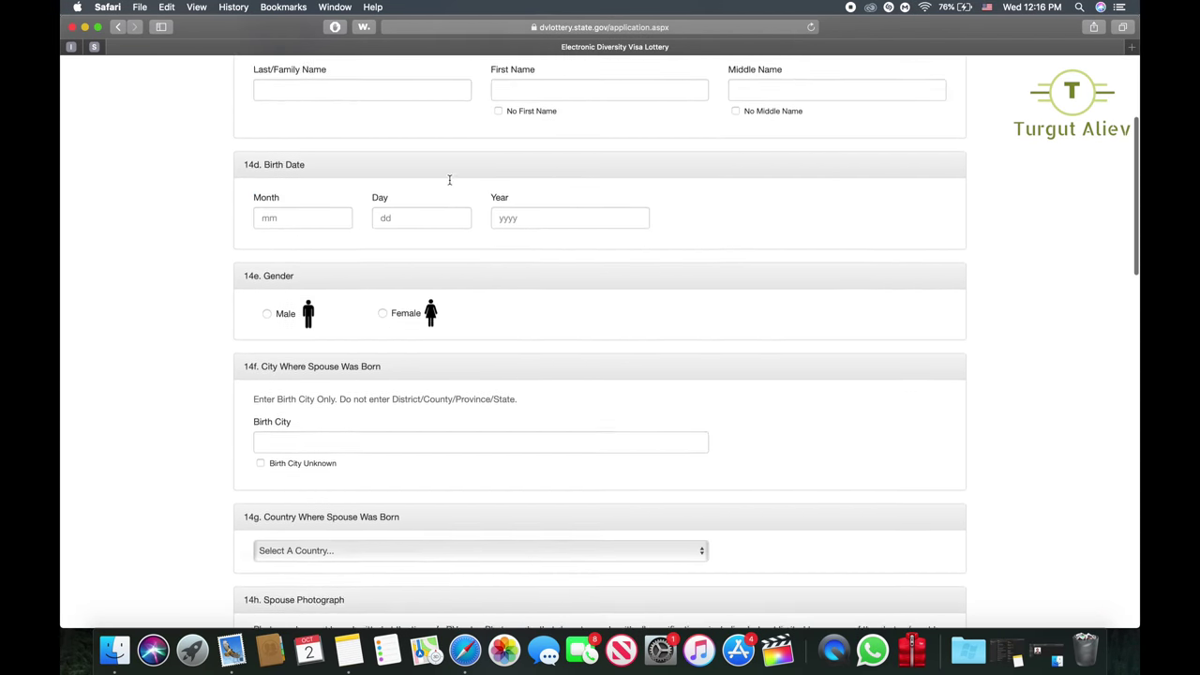
left_click(330, 276)
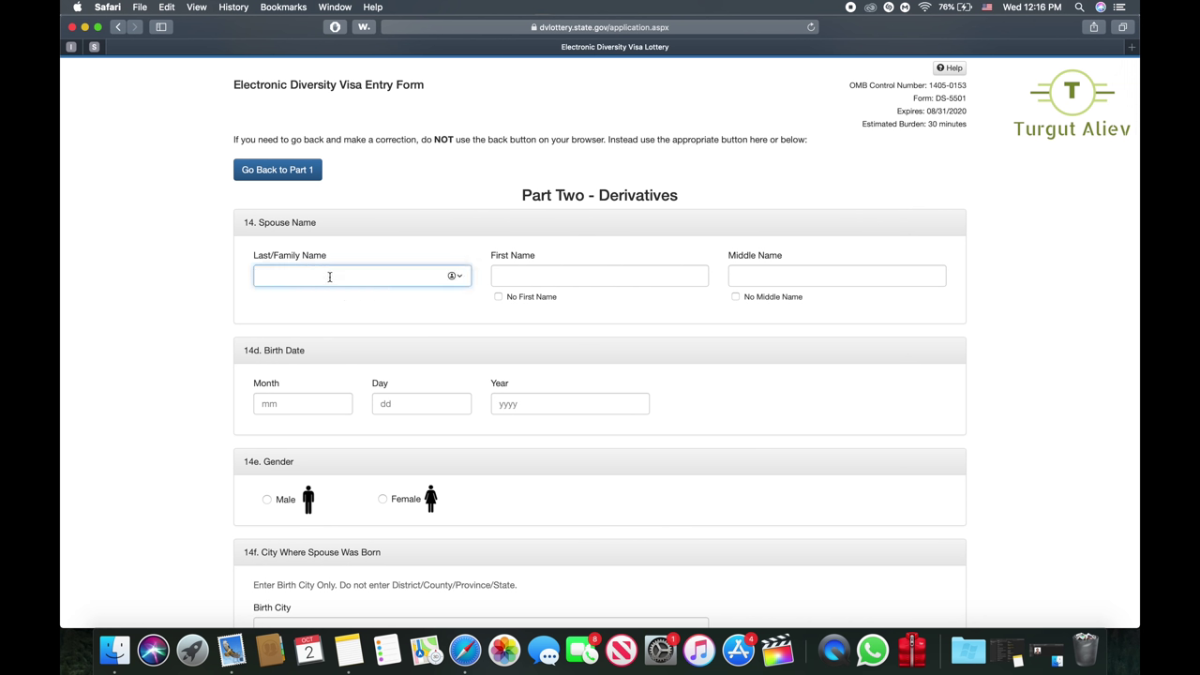
Enter the spouse's first name and tick No Middle Name
type("G")
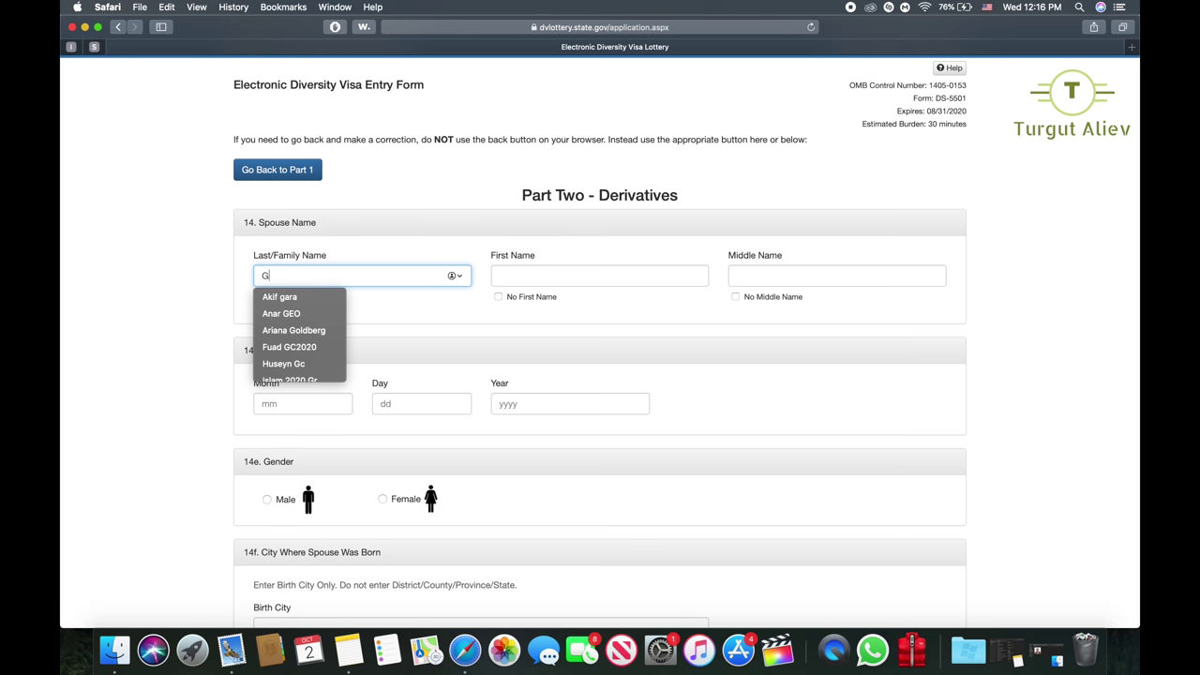
key("BackSpace")
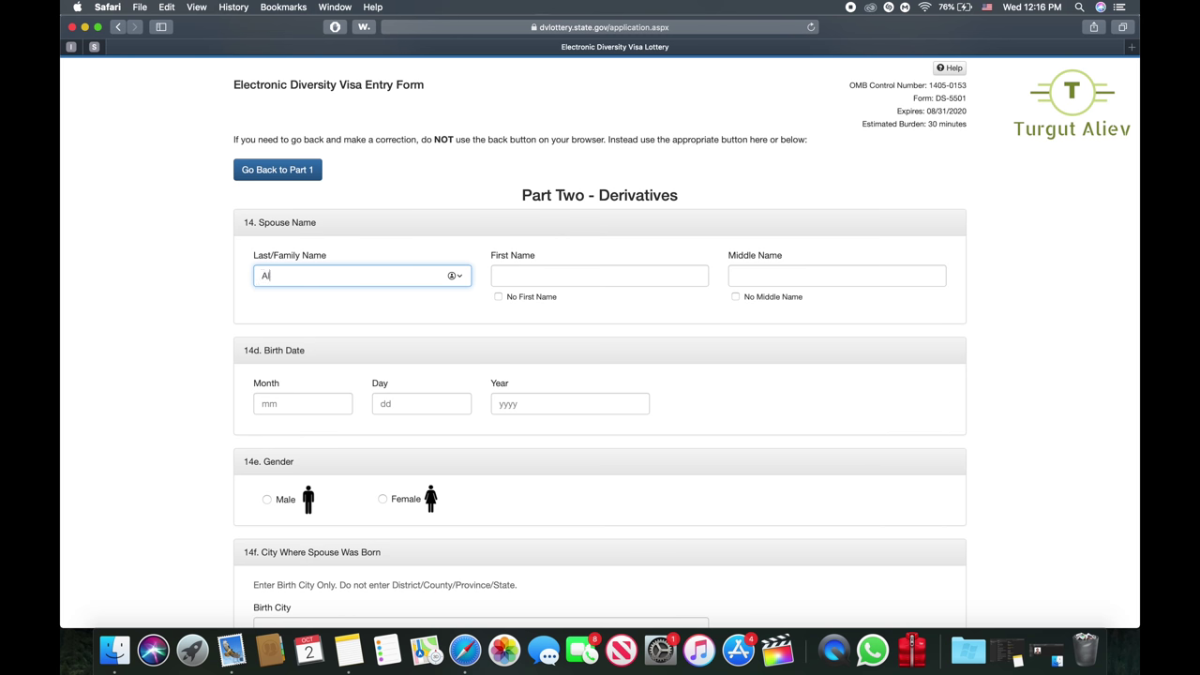
left_click(532, 278)
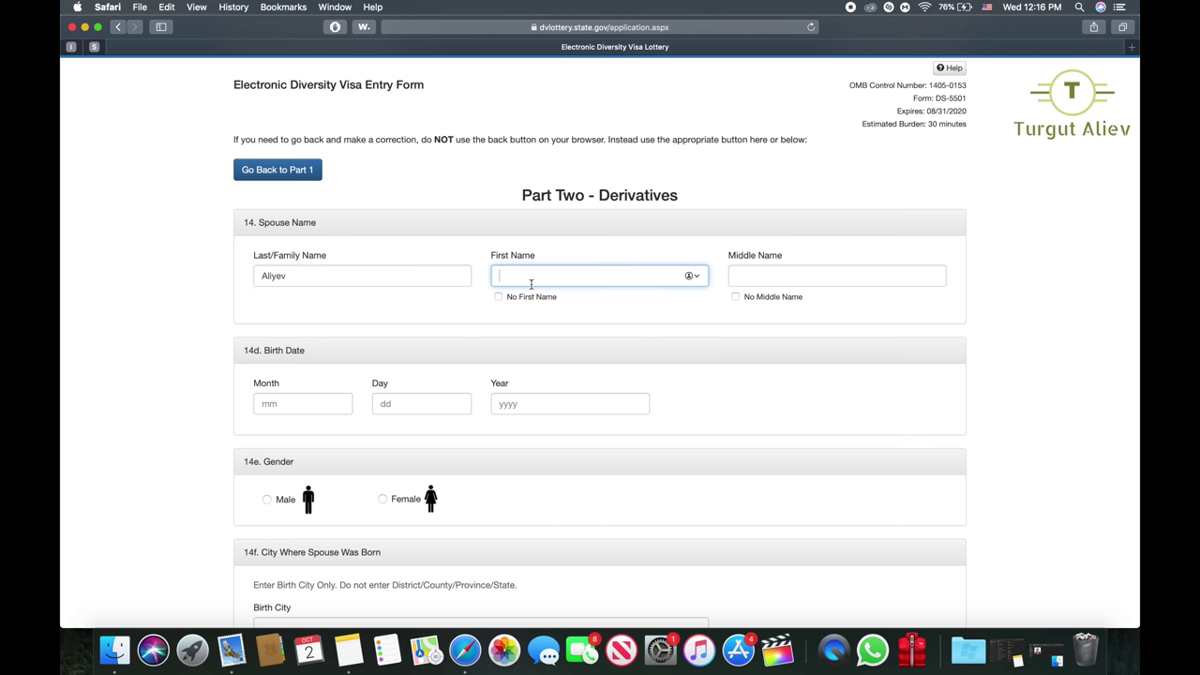
type("ma")
left_click(736, 296)
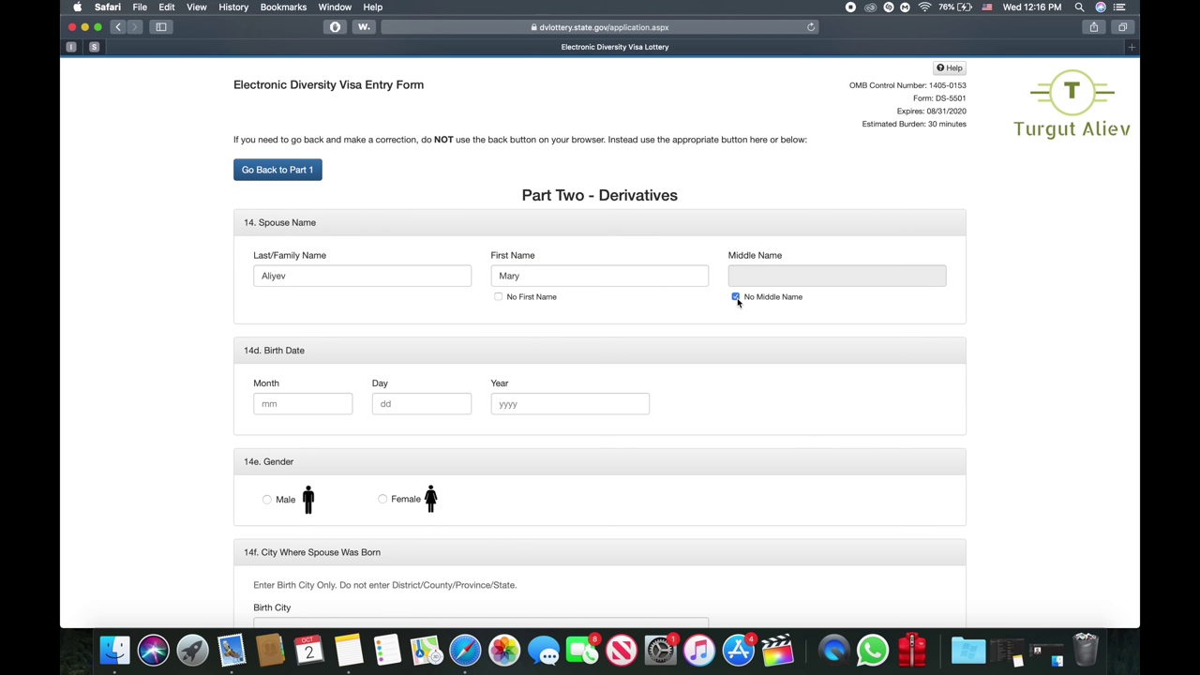
Set the spouse's birth date to 2/29/1976 and gender to Female
left_click(279, 405)
type("2")
left_click(421, 403)
type("29")
key("Tab")
type("1")
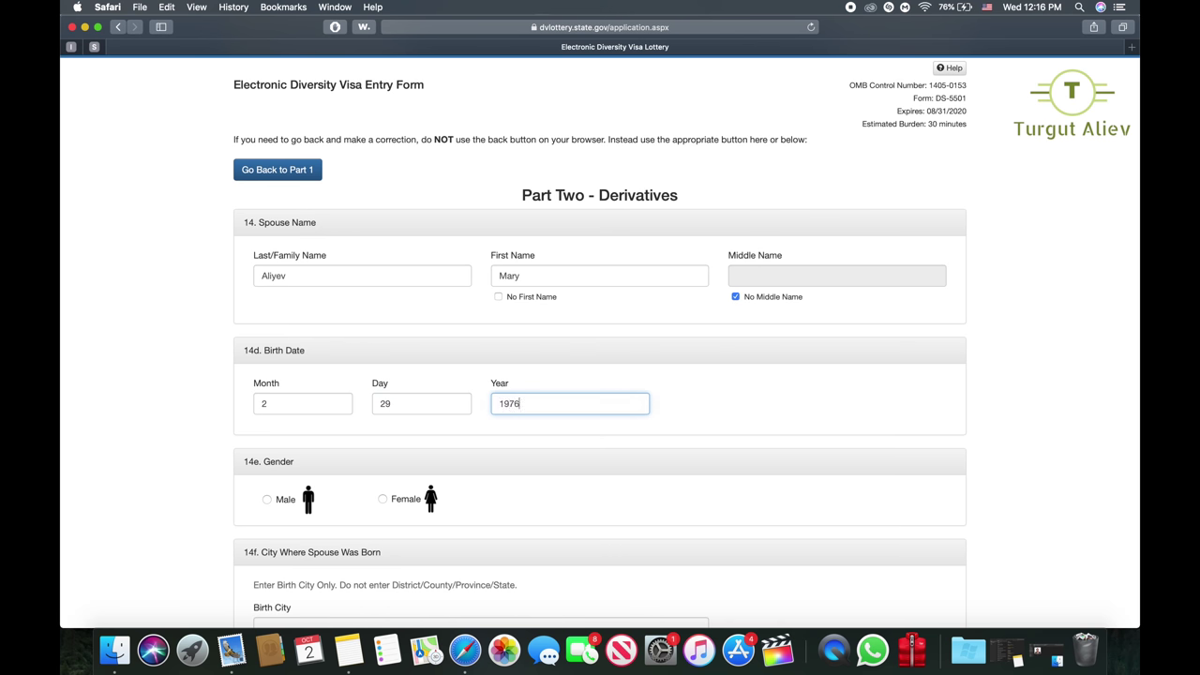
left_click(383, 499)
Set the spouse's birth city to Baku and birth country to Azerbaijan
scroll(384, 493, "down", 5)
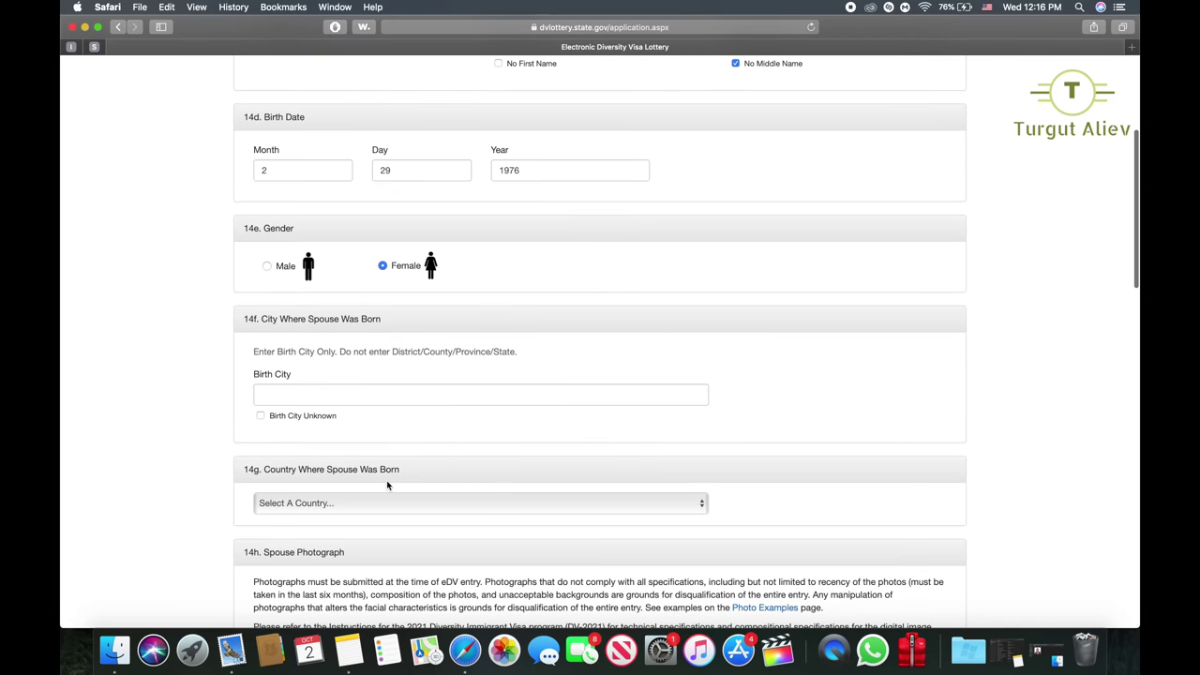
scroll(383, 292, "down", 2)
left_click(301, 297)
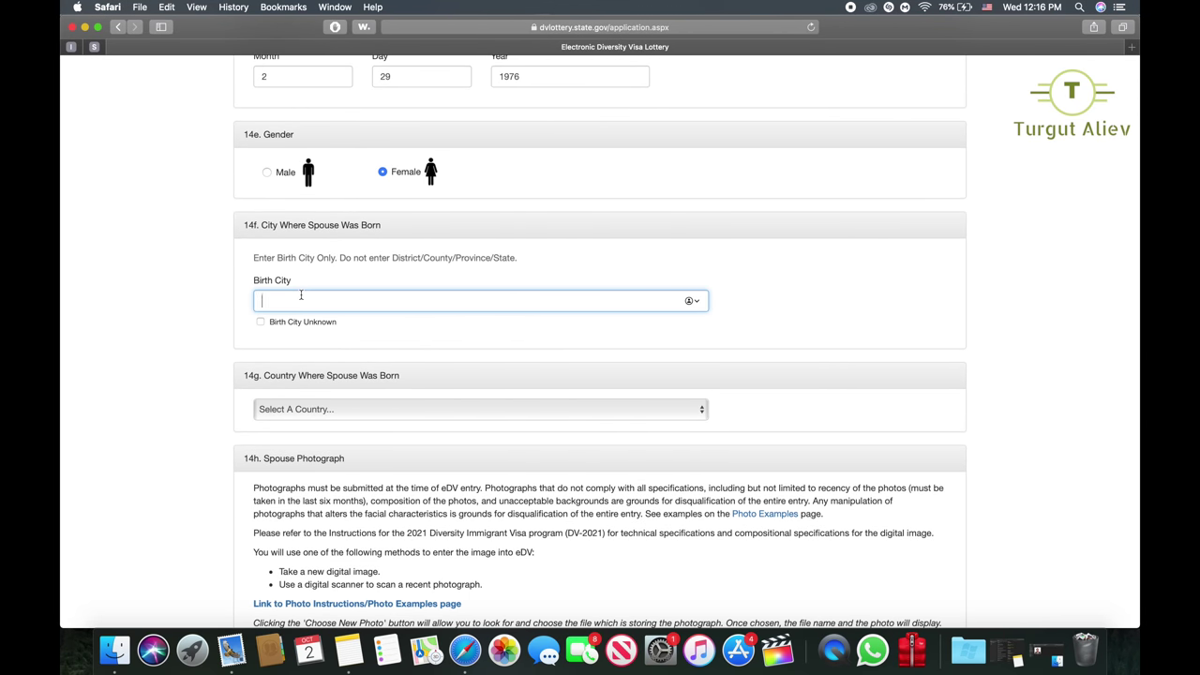
type("Baku")
left_click(293, 407)
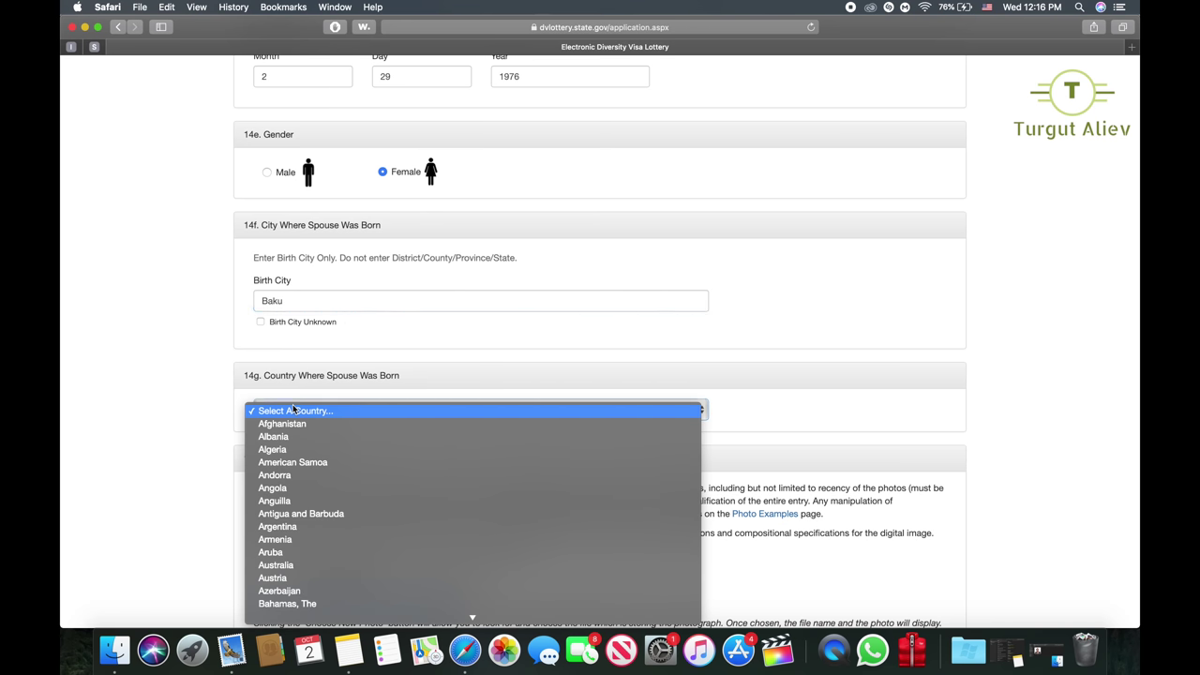
left_click(281, 423)
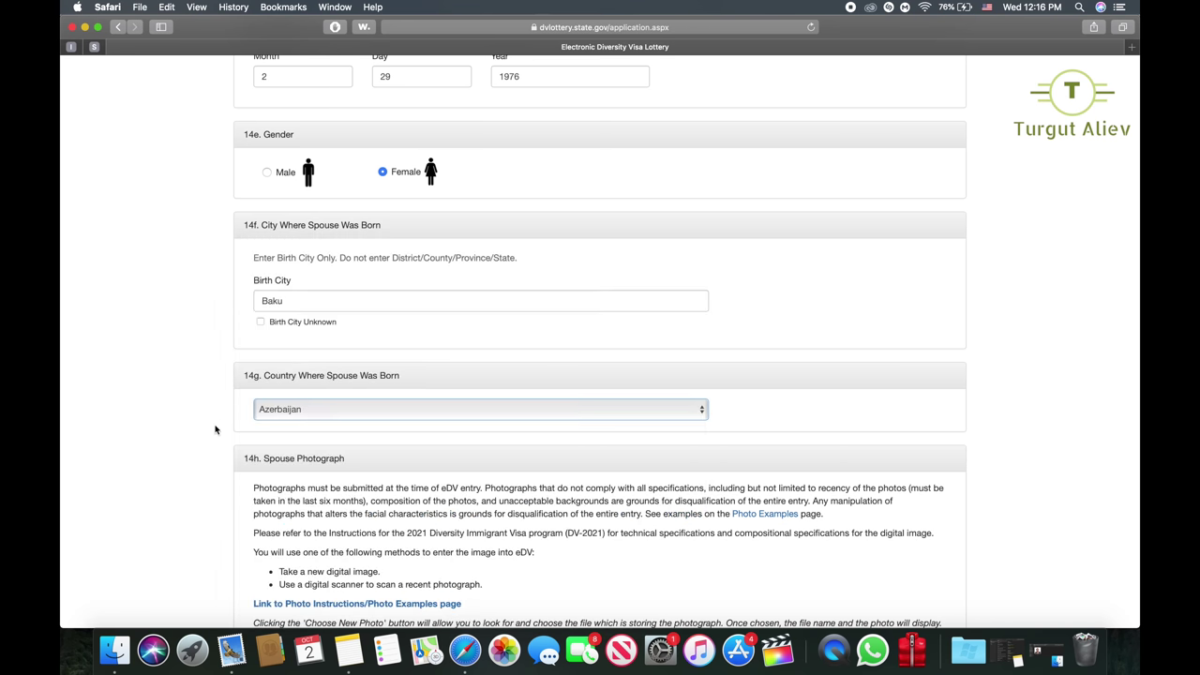
scroll(225, 413, "down", 6)
left_click(388, 364)
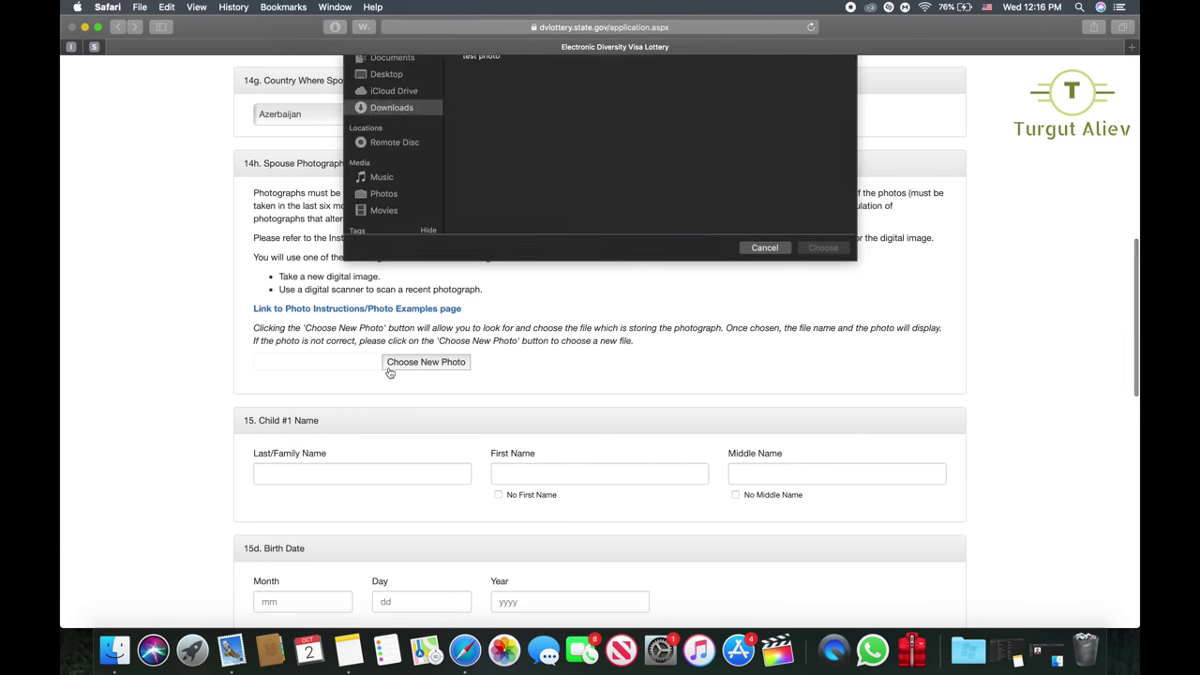
Attach 'test photo.jpg' from Downloads as the spouse's photograph
left_click(483, 110)
double_click(485, 110)
scroll(334, 482, "down", 3)
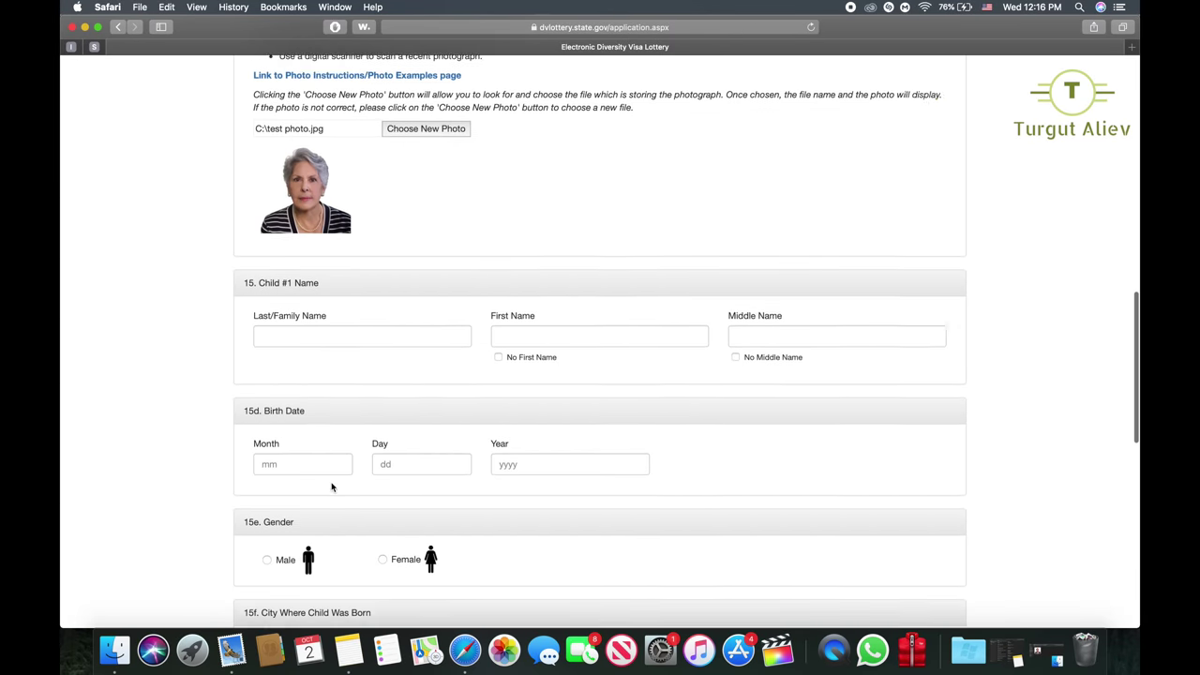
left_click(292, 337)
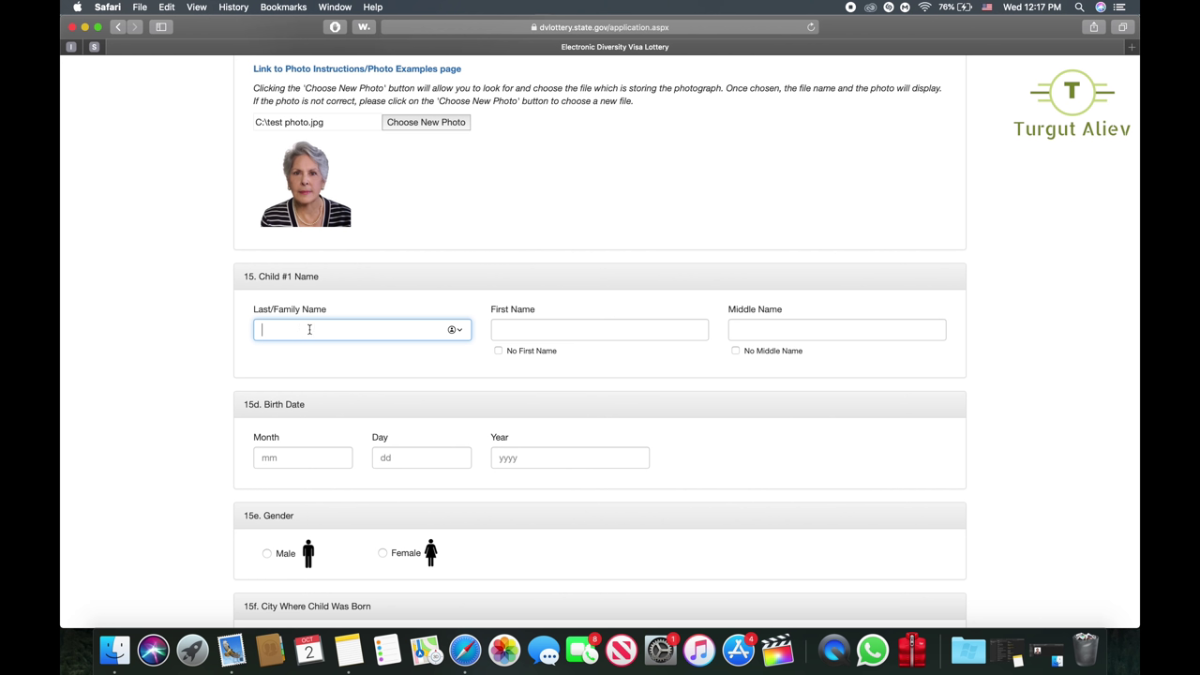
Enter Child #1's last and first name, matching the spouse's surname, and tick No Middle Name
scroll(600, 375, "up", 15)
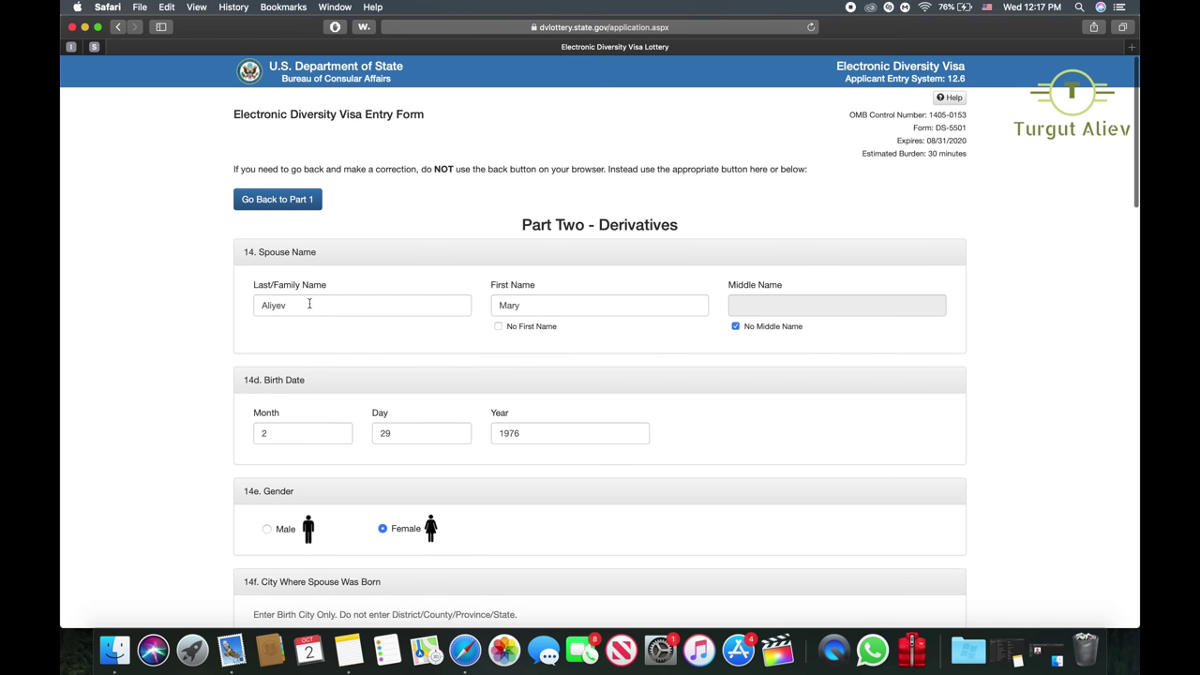
left_click(308, 305)
scroll(309, 304, "down", 15)
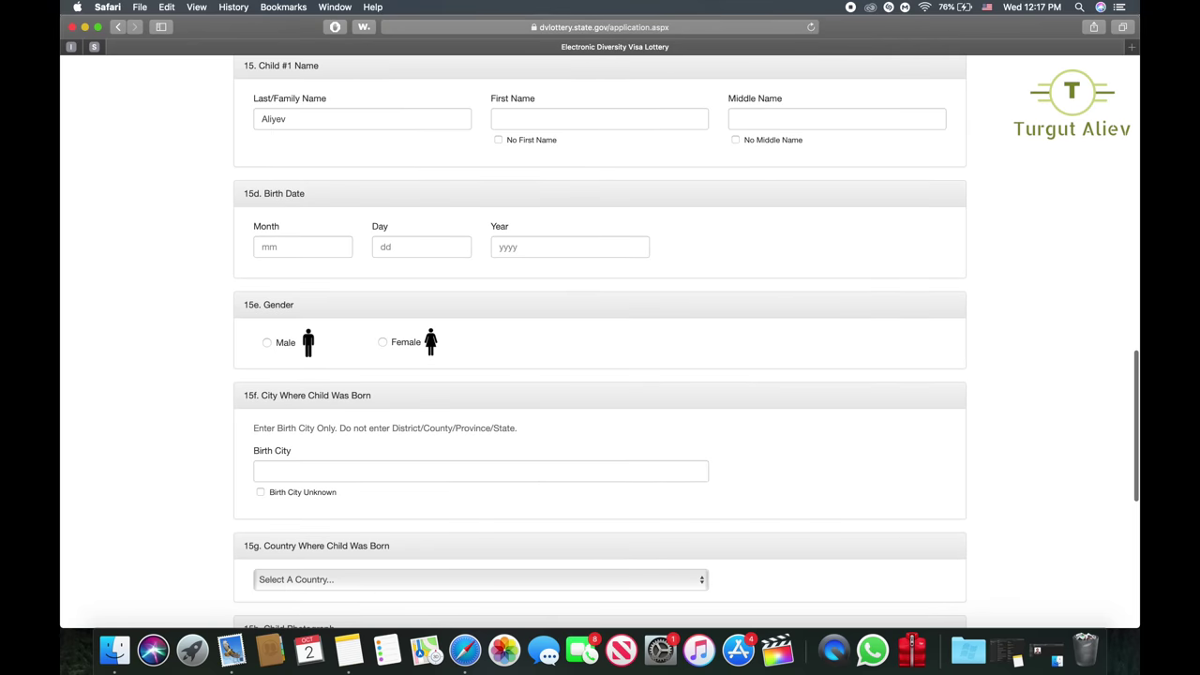
scroll(285, 190, "up", 2)
left_click(300, 208)
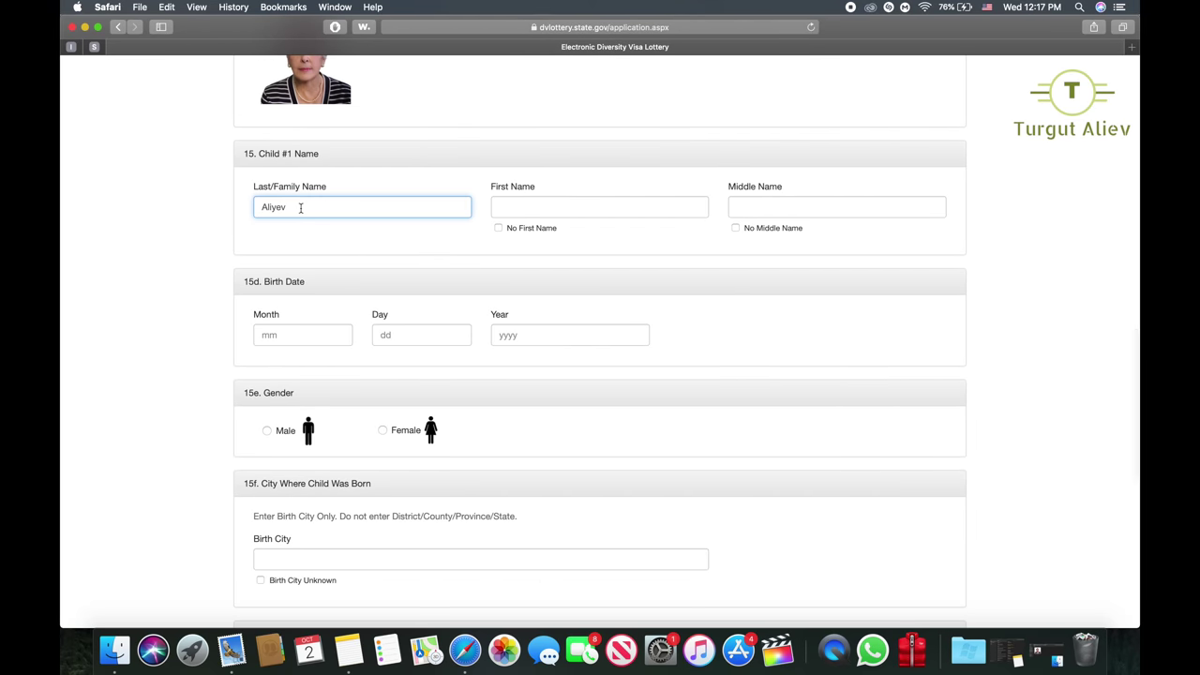
left_click(556, 200)
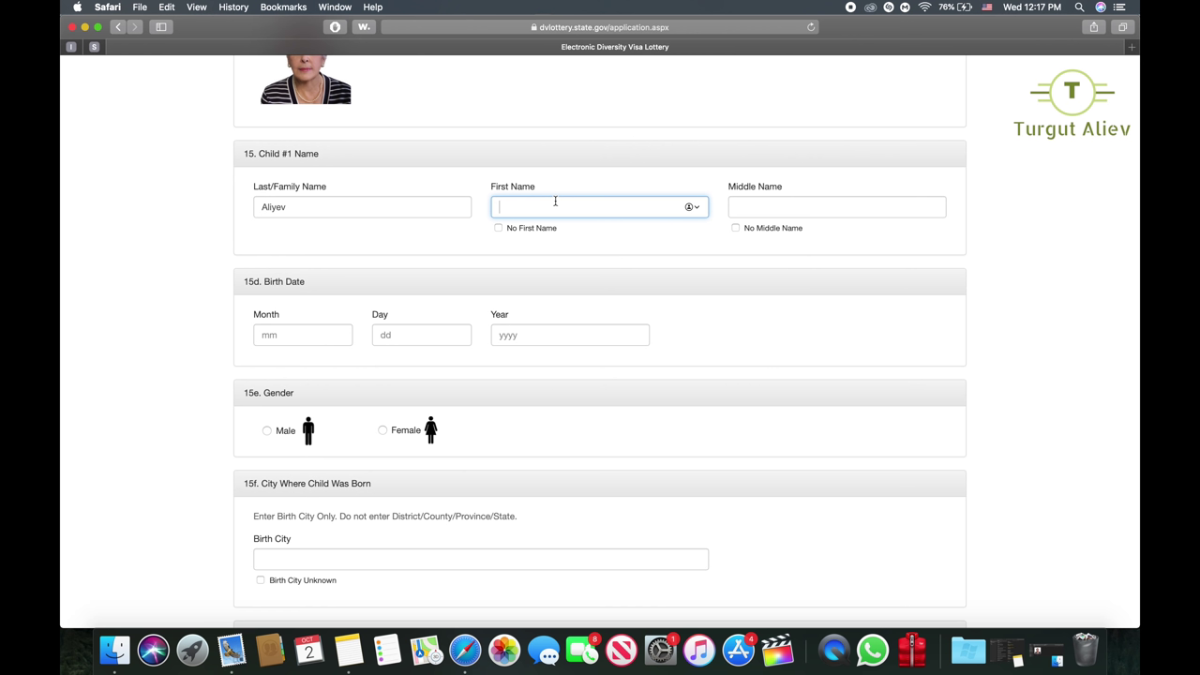
left_click_drag(563, 201, 392, 203)
left_click(736, 228)
scroll(295, 335, "down", 2)
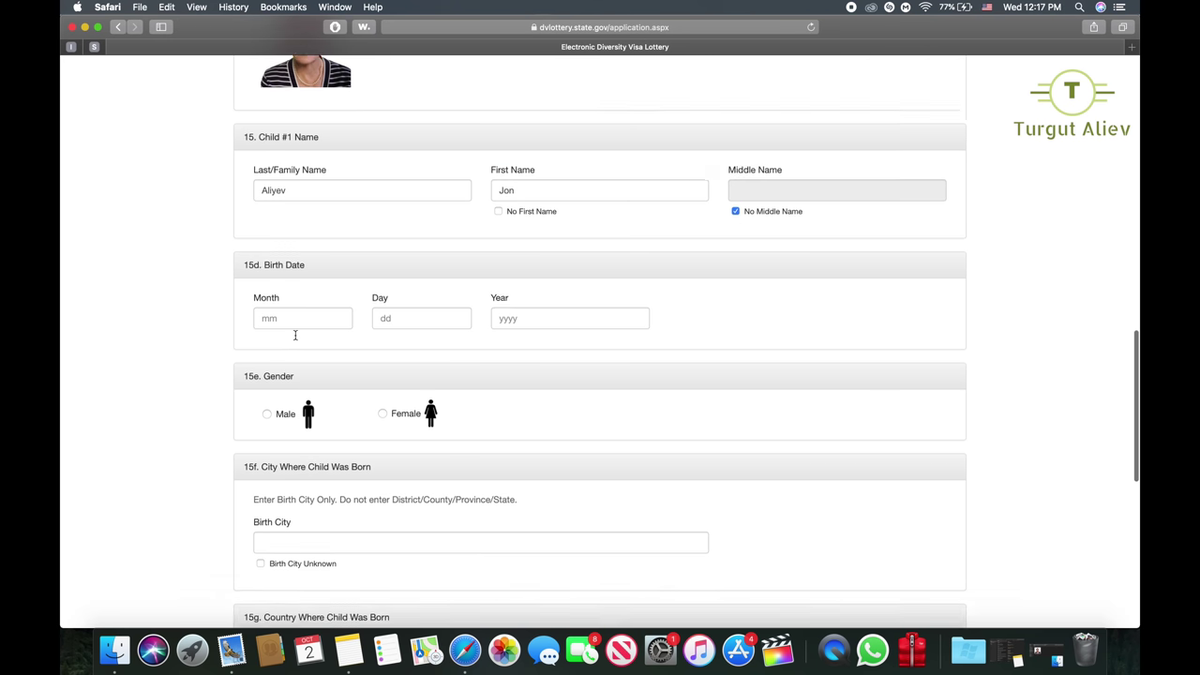
left_click(299, 260)
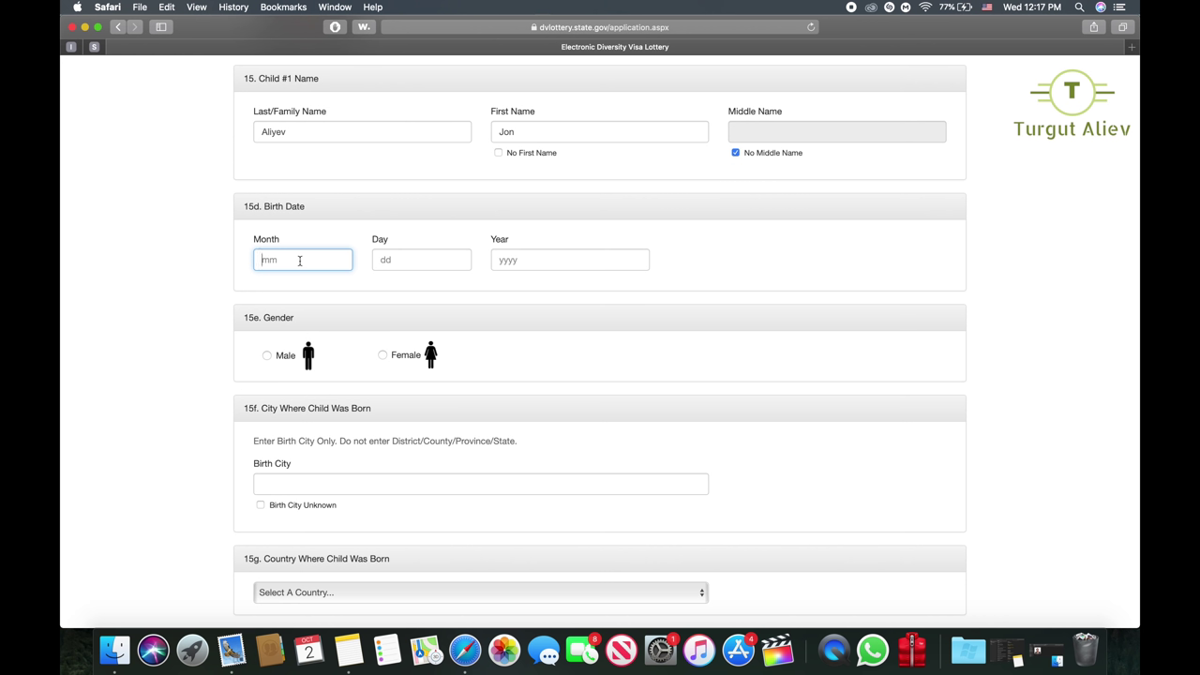
type("10")
left_click(420, 247)
left_click(407, 261)
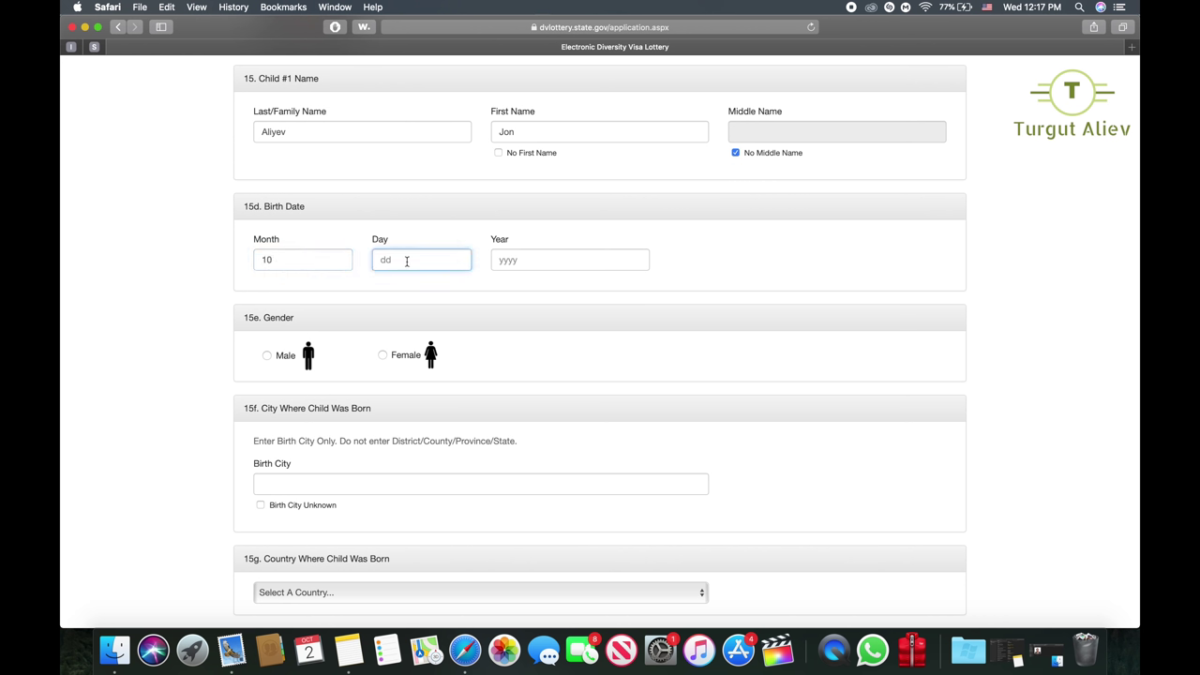
double_click(233, 239)
left_click(393, 240)
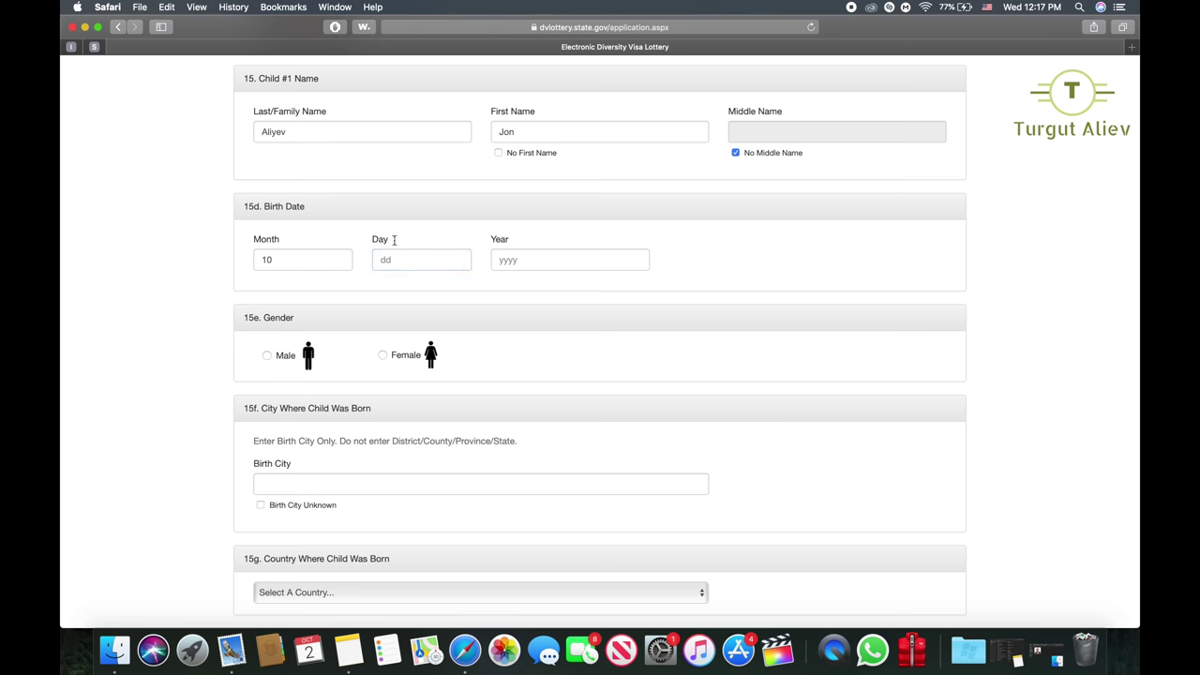
double_click(393, 240)
left_click_drag(538, 243, 440, 260)
left_click(402, 262)
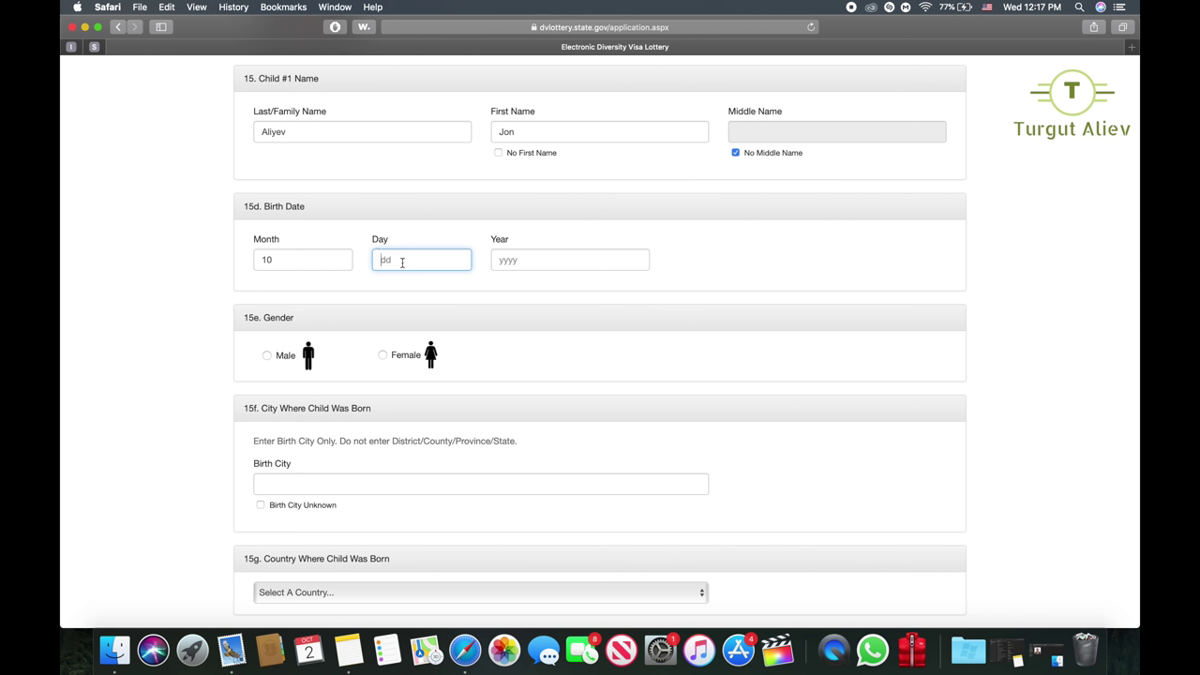
type("2")
left_click(522, 260)
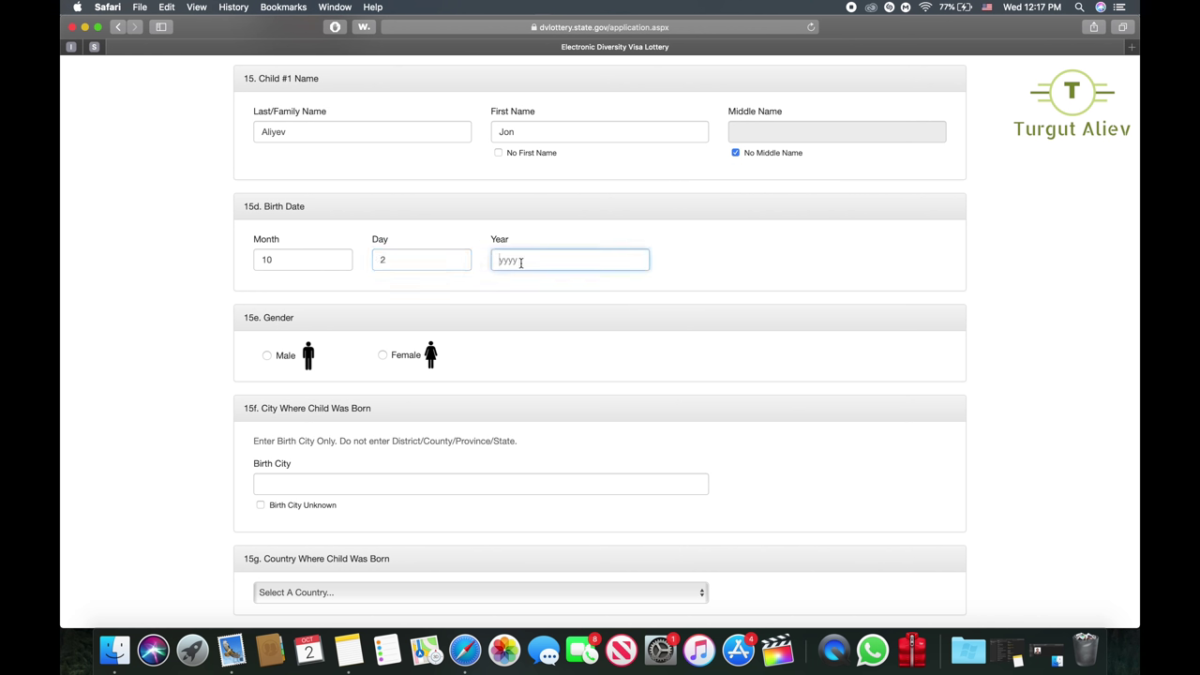
type("1997")
Set Child #1's gender to Female, birth city Baku and birth country Azerbaijan
scroll(508, 216, "up", 1)
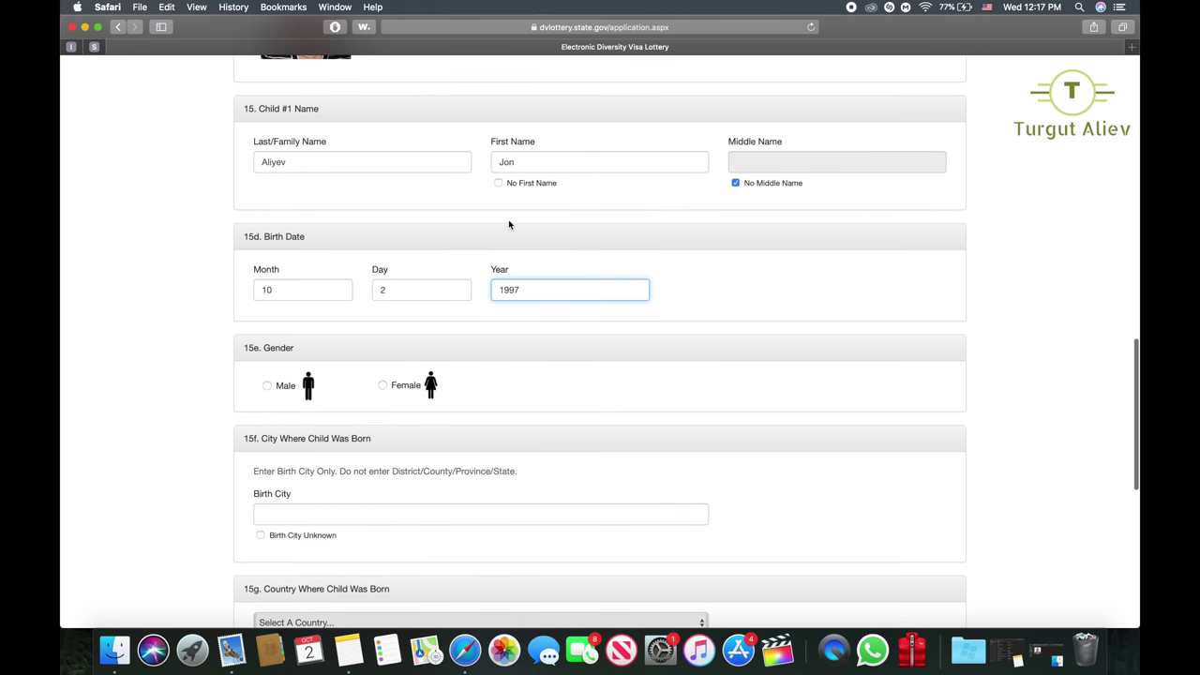
left_click(387, 389)
scroll(388, 392, "down", 4)
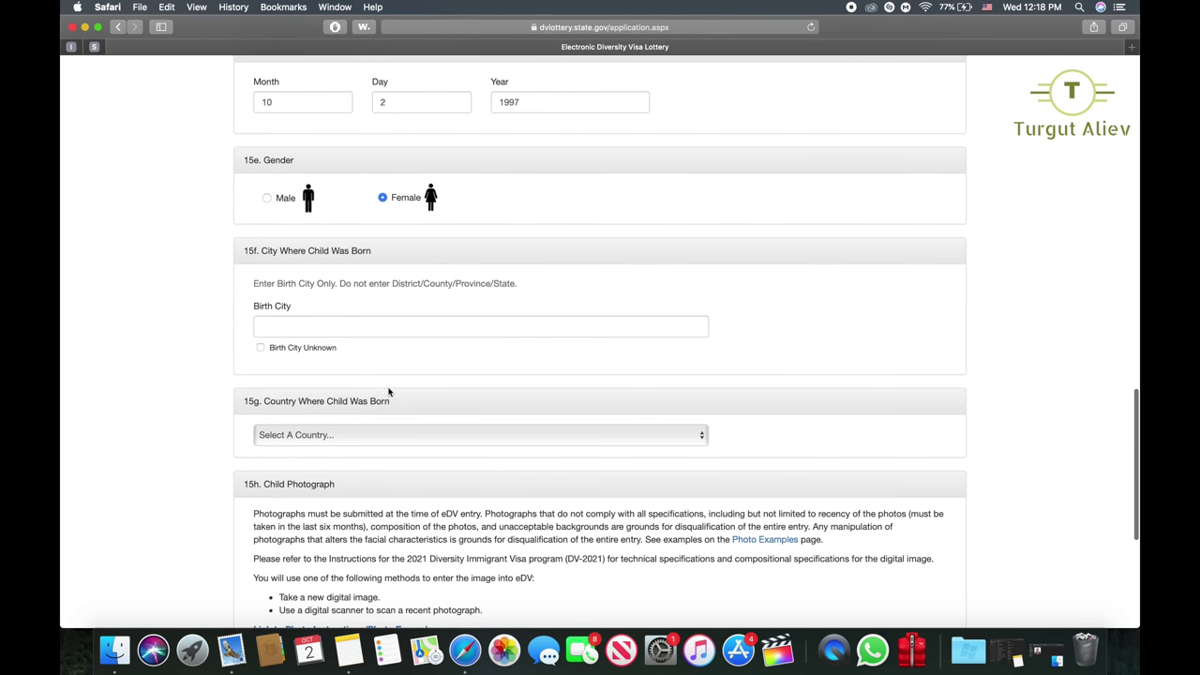
left_click(320, 330)
type("Baku")
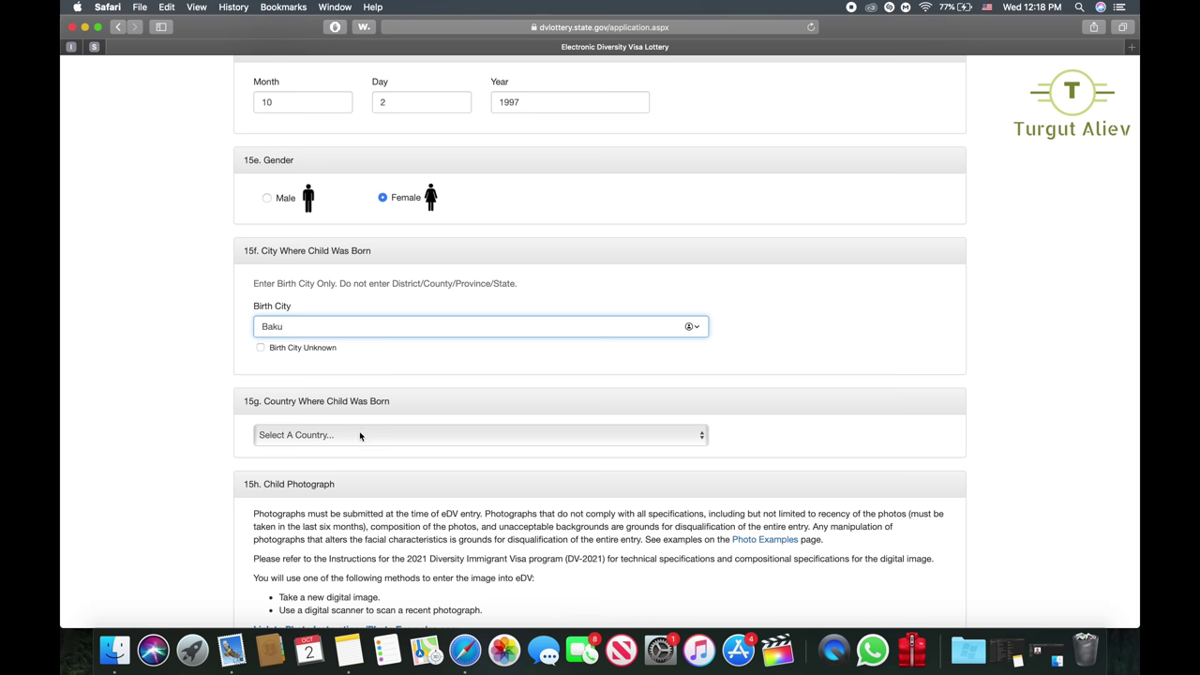
left_click(362, 435)
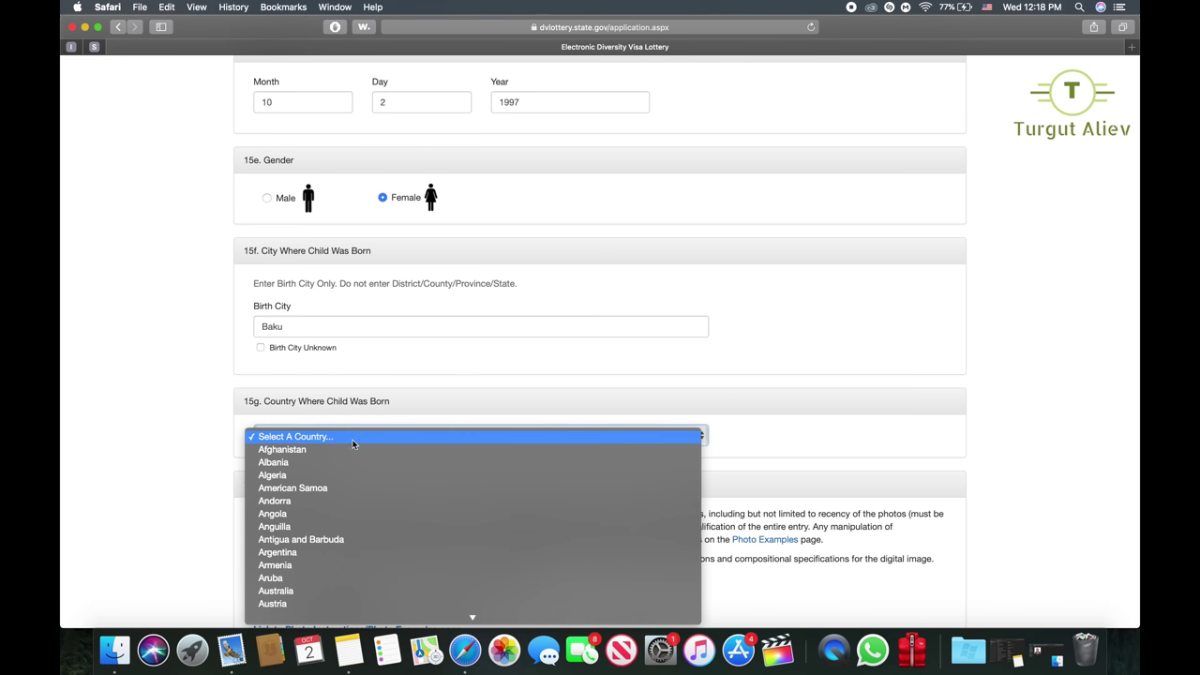
left_click(316, 579)
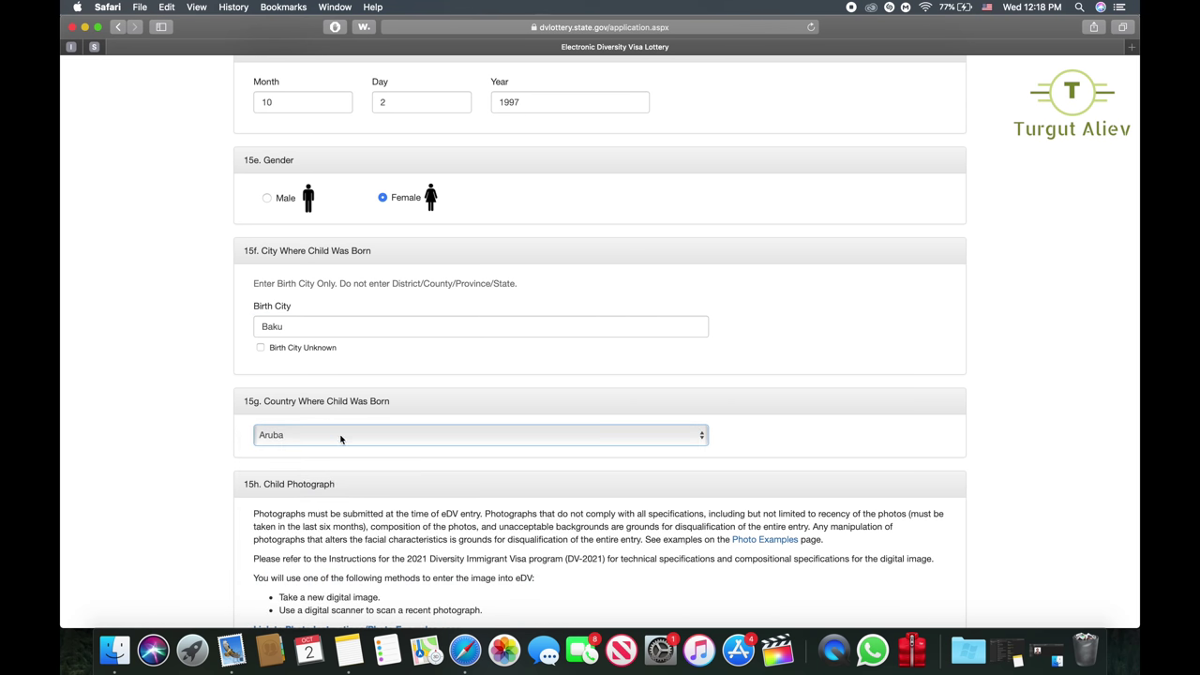
left_click(343, 439)
left_click(324, 476)
scroll(325, 475, "down", 5)
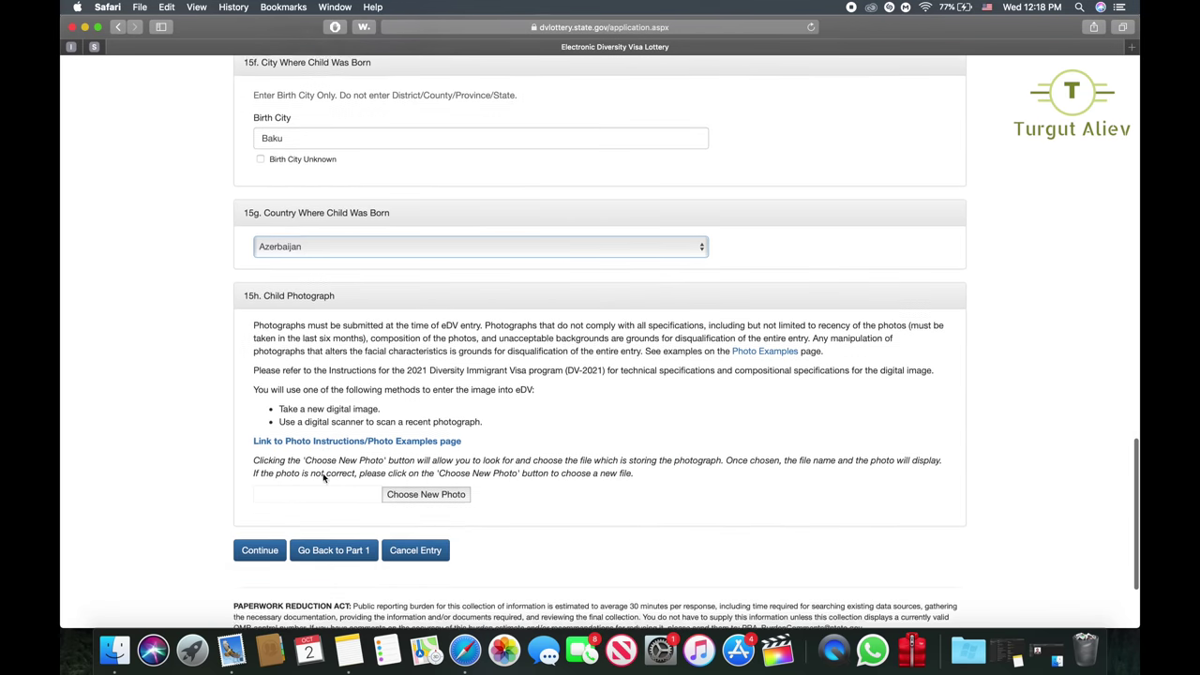
left_click(387, 481)
double_click(481, 111)
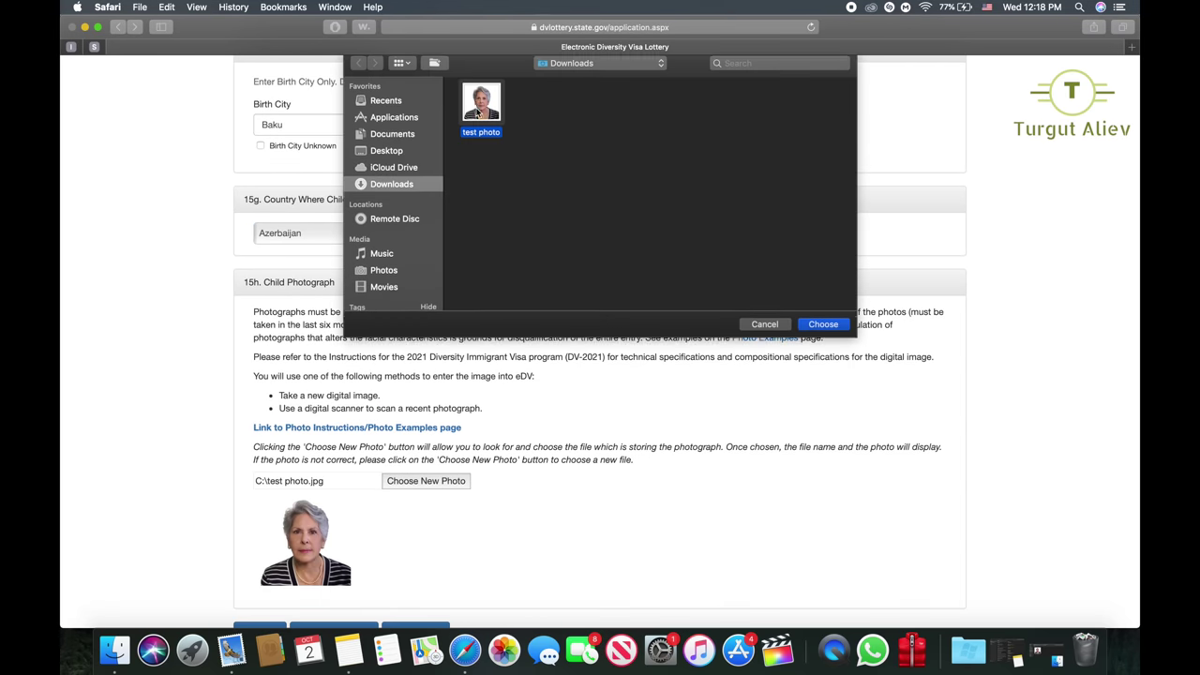
scroll(309, 528, "down", 5)
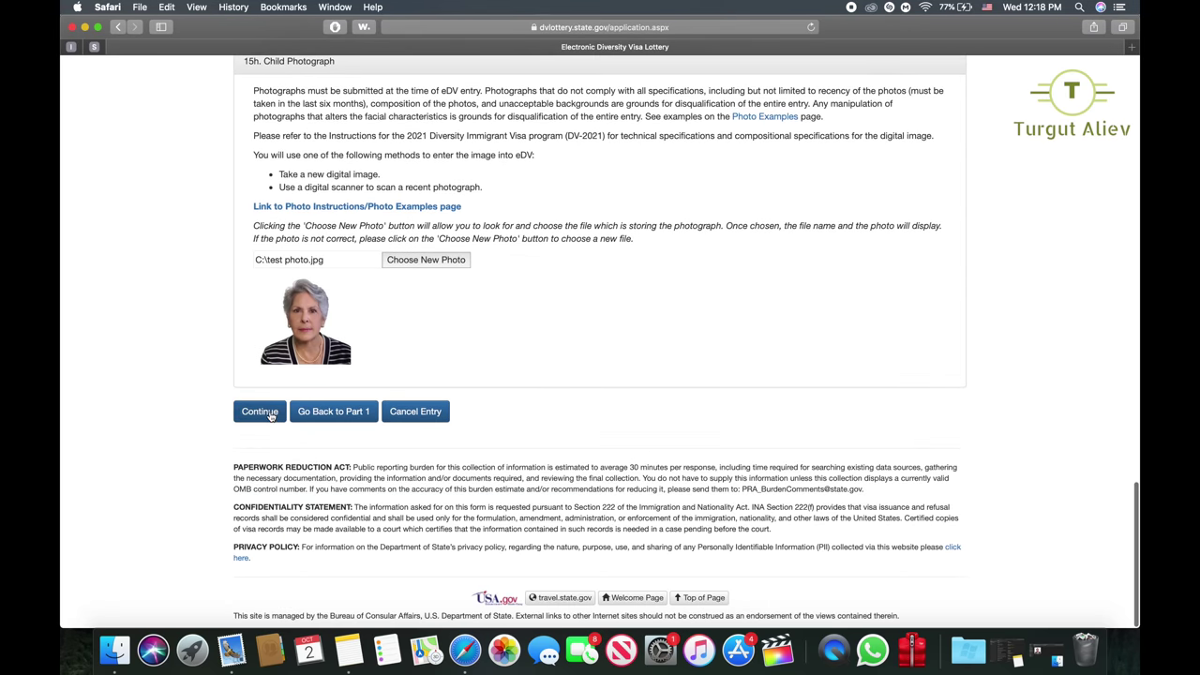
left_click(267, 409)
left_click(117, 26)
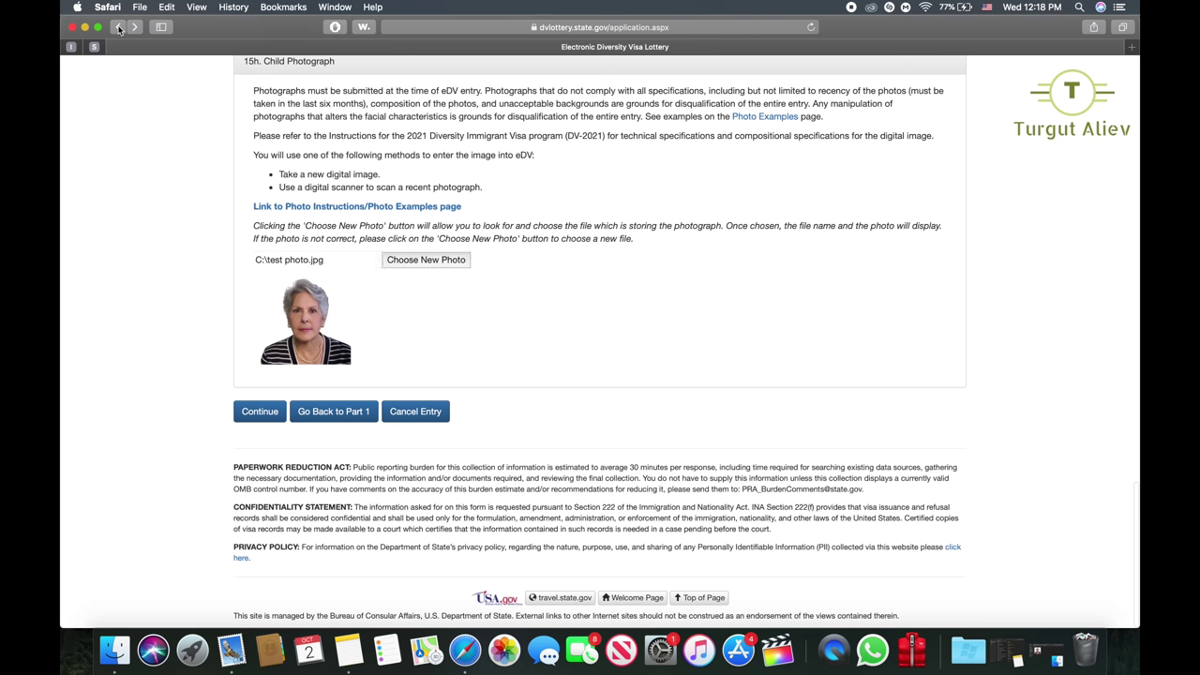
left_click(269, 409)
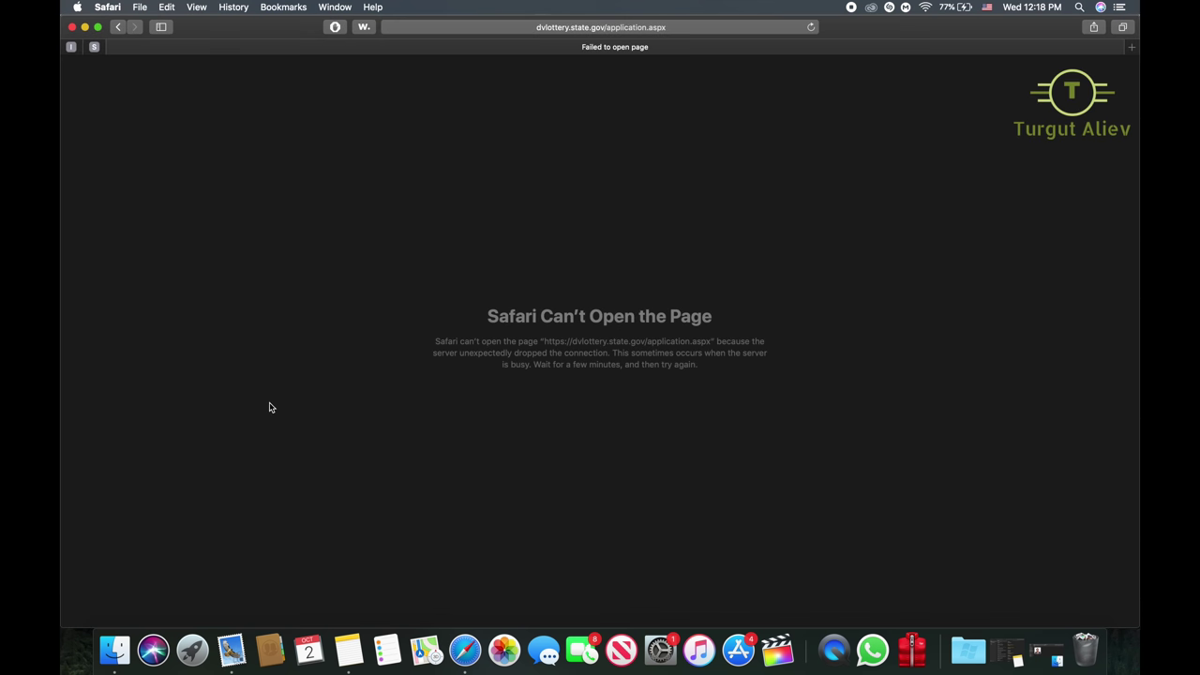
left_click(118, 28)
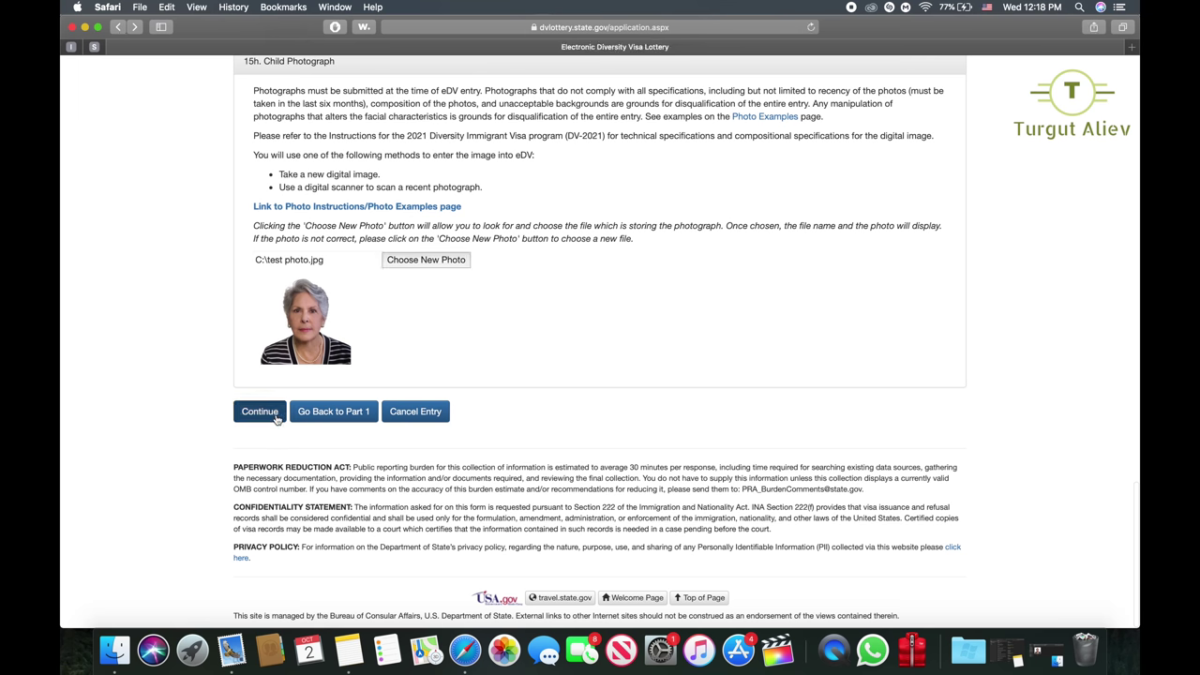
left_click(277, 417)
left_click(117, 27)
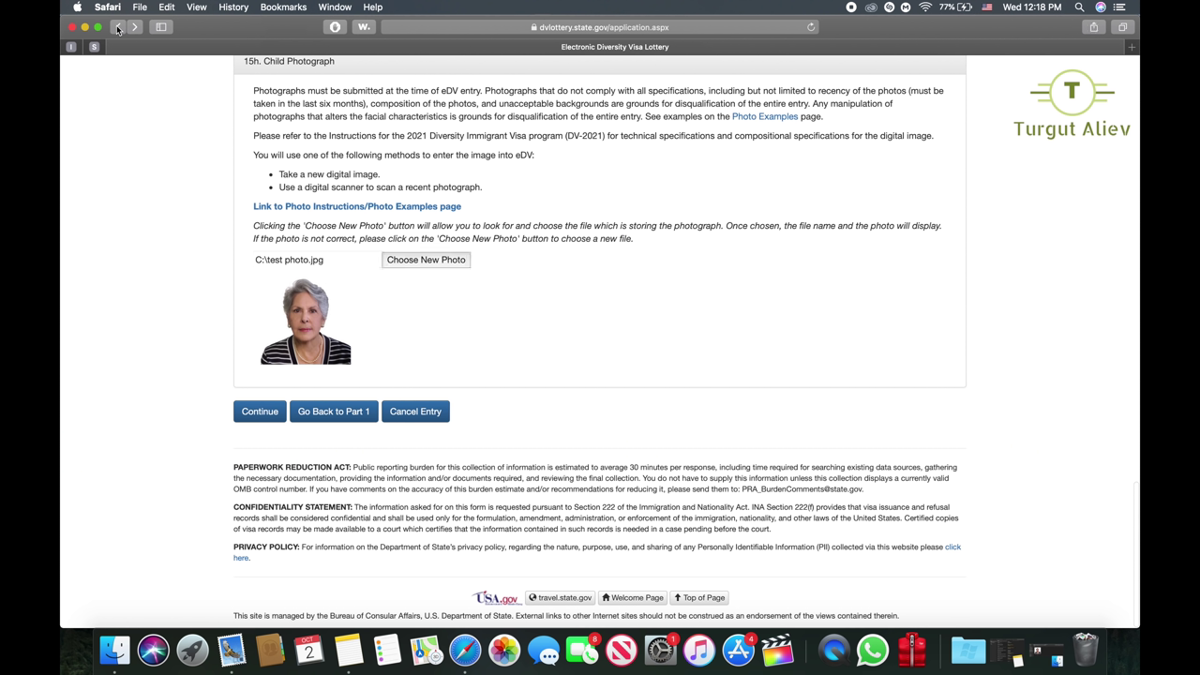
left_click(267, 415)
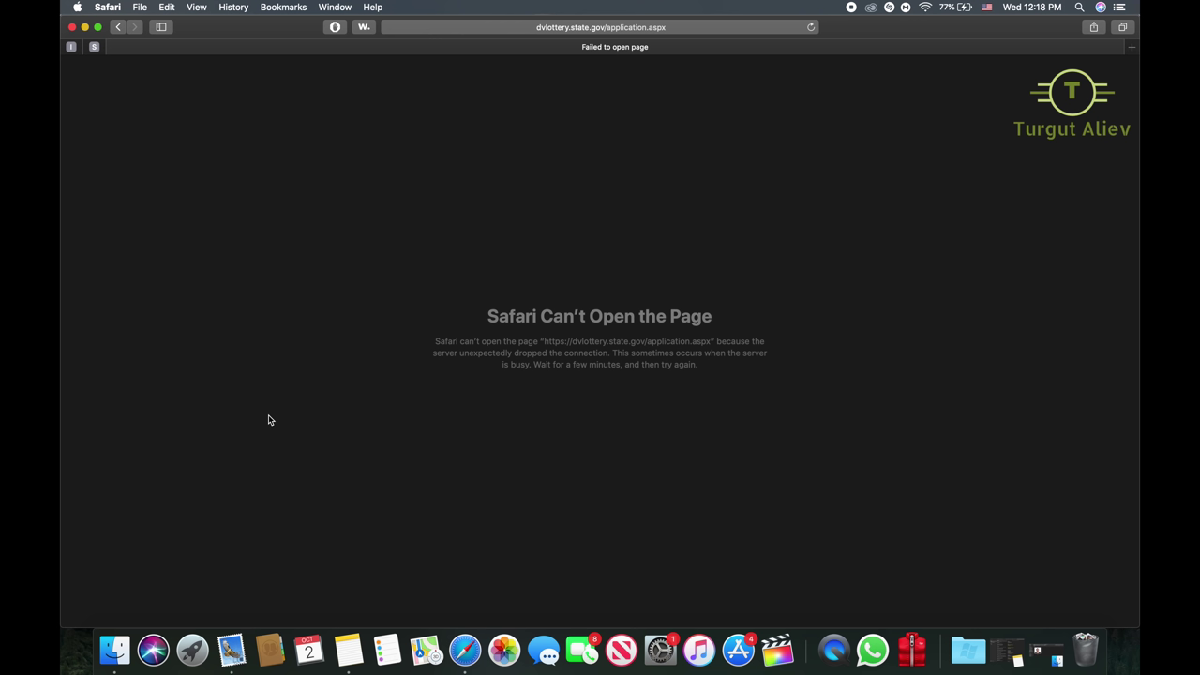
left_click(119, 27)
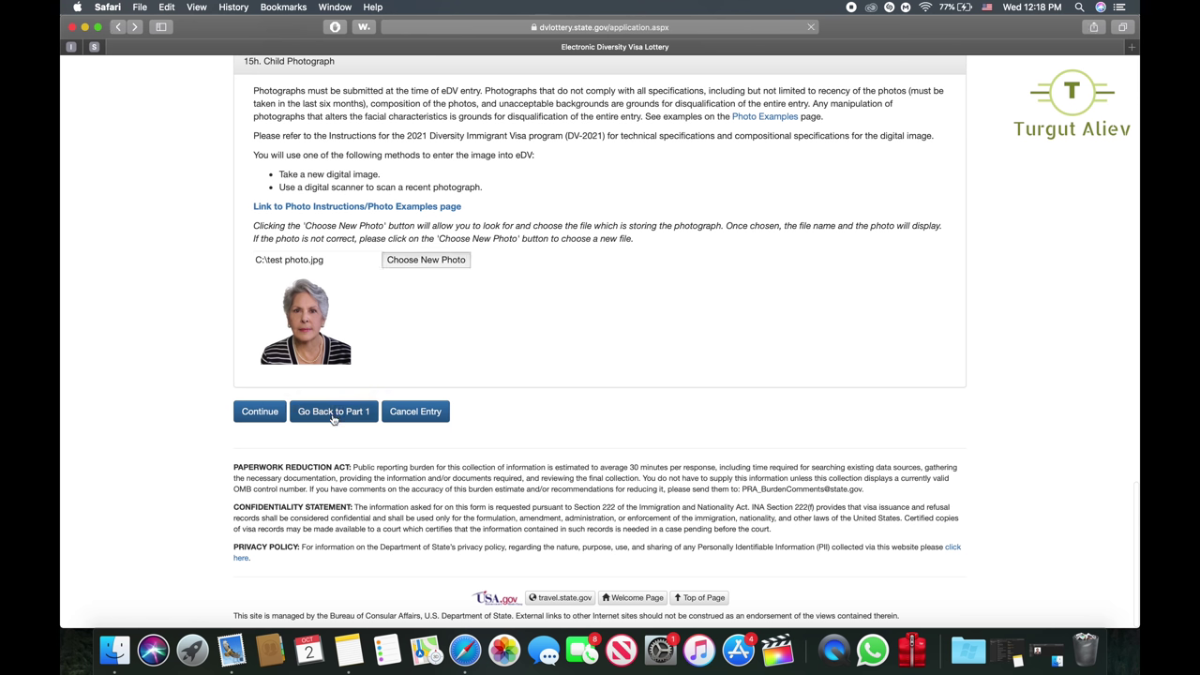
left_click(333, 419)
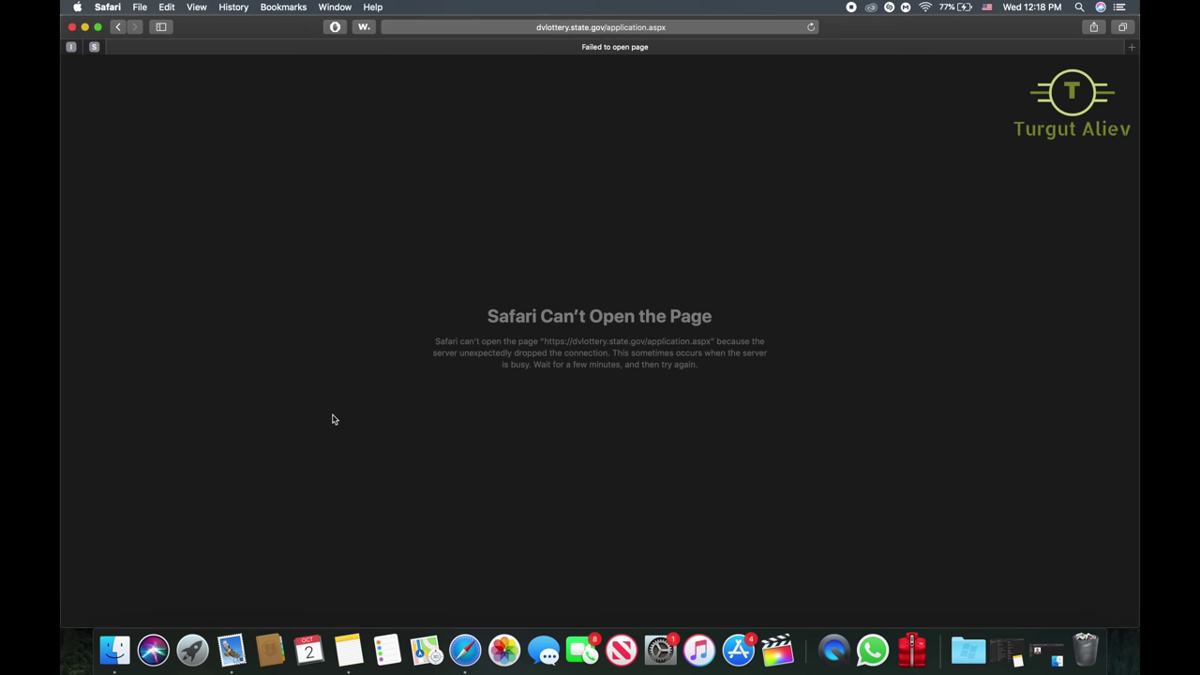
left_click(117, 26)
left_click(252, 421)
left_click(119, 27)
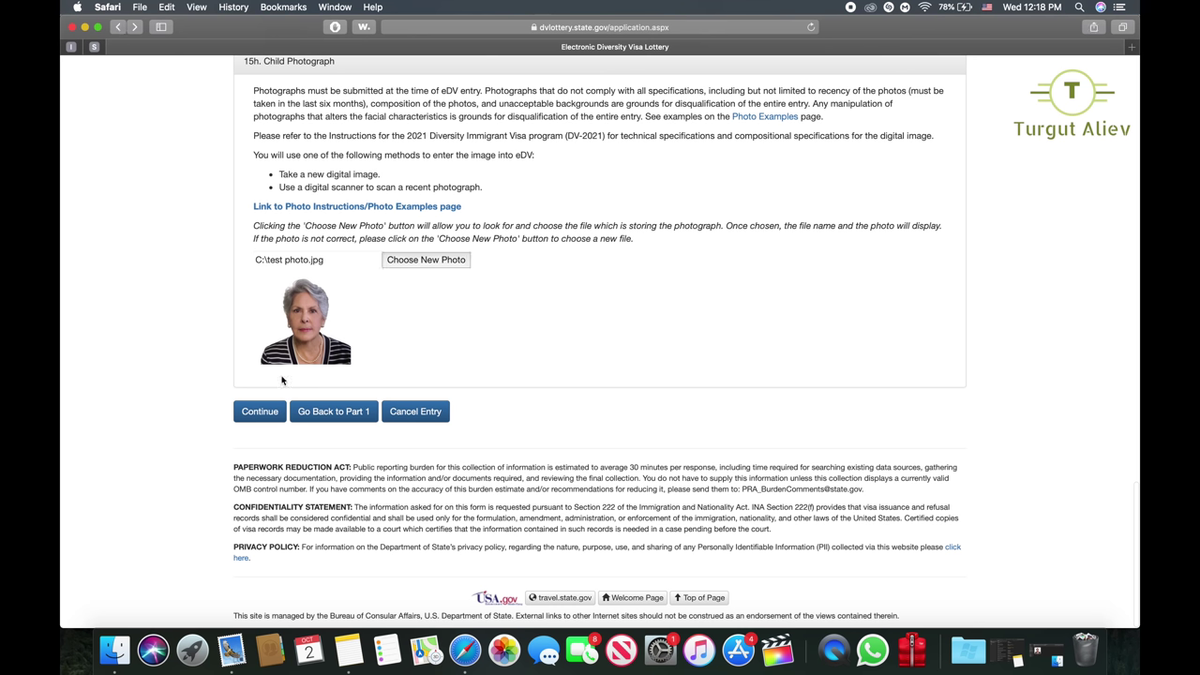
left_click(279, 411)
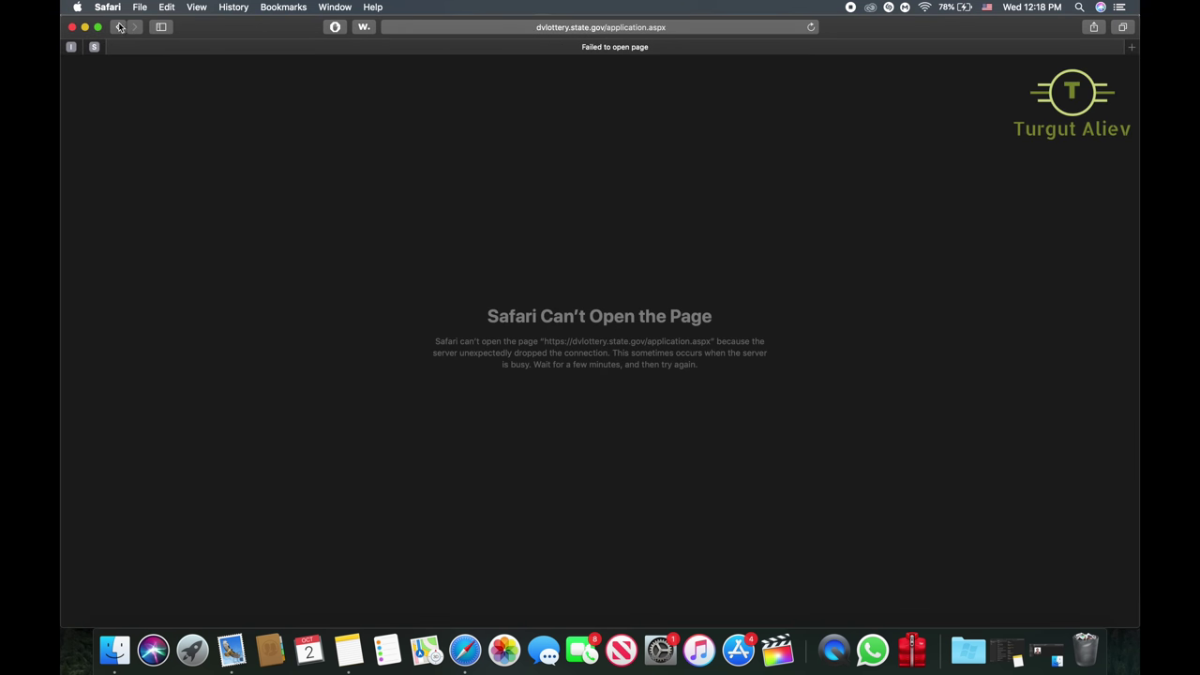
left_click(118, 27)
left_click(268, 413)
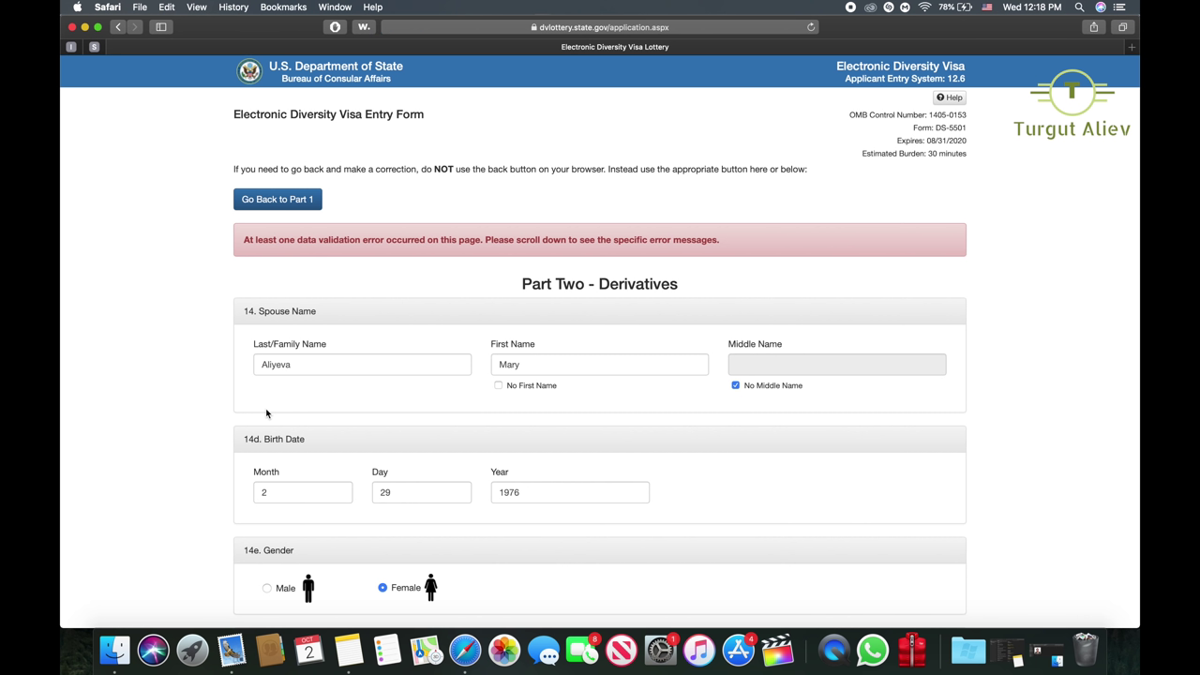
Find the 15d Birth Date error and select Child #1's birth year 1997 to correct it
scroll(266, 412, "down", 3)
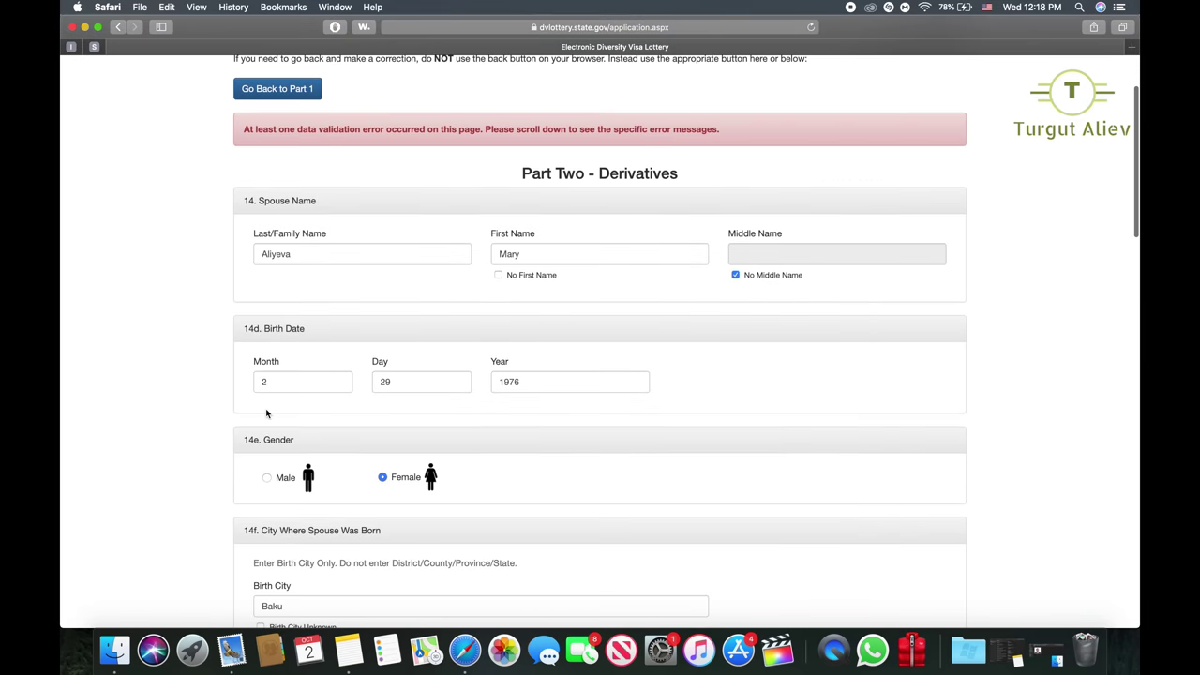
scroll(265, 412, "down", 15)
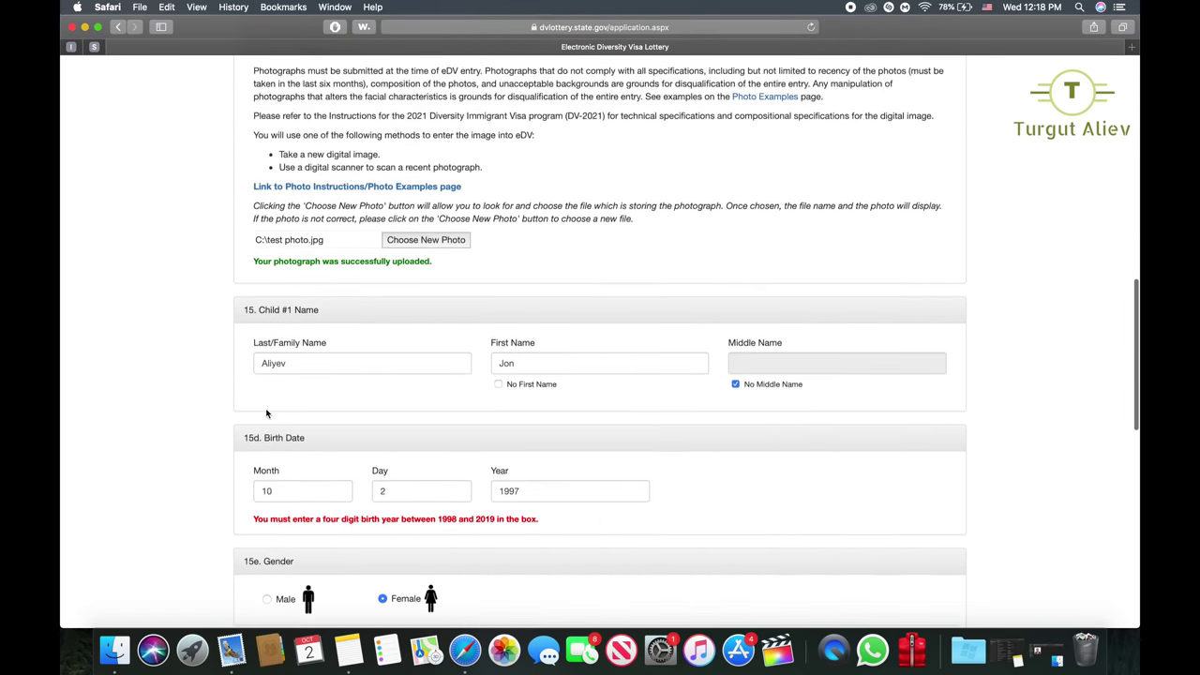
scroll(265, 413, "down", 2)
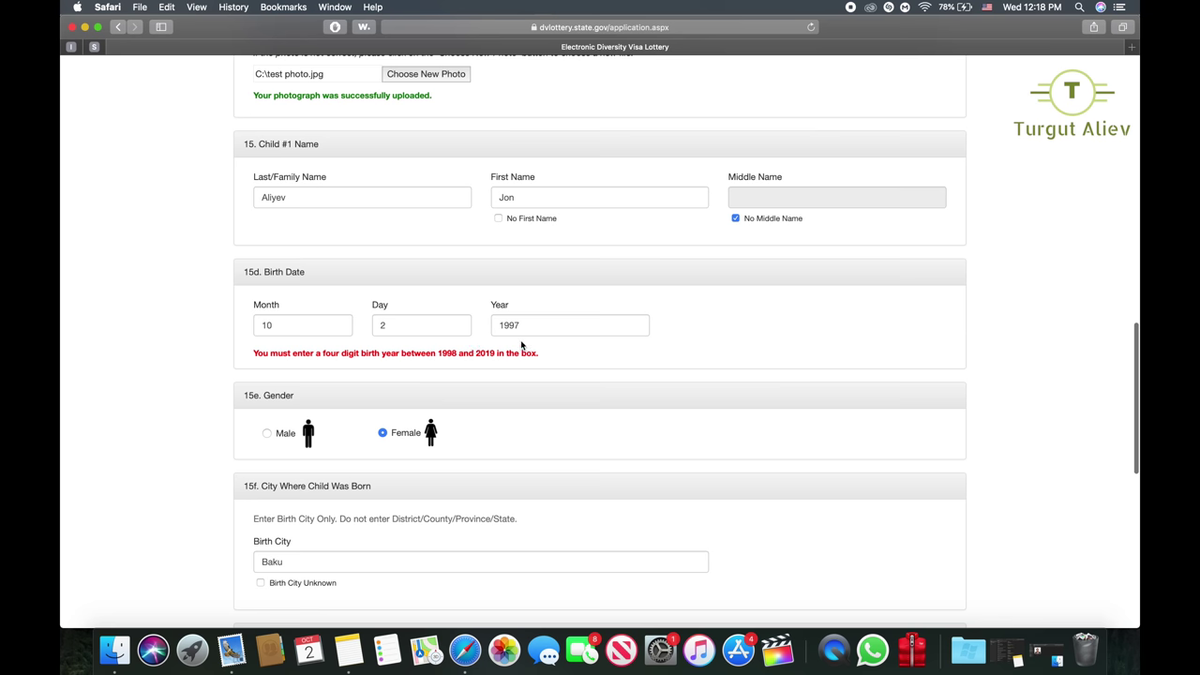
scroll(546, 320, "up", 3)
scroll(546, 321, "down", 2)
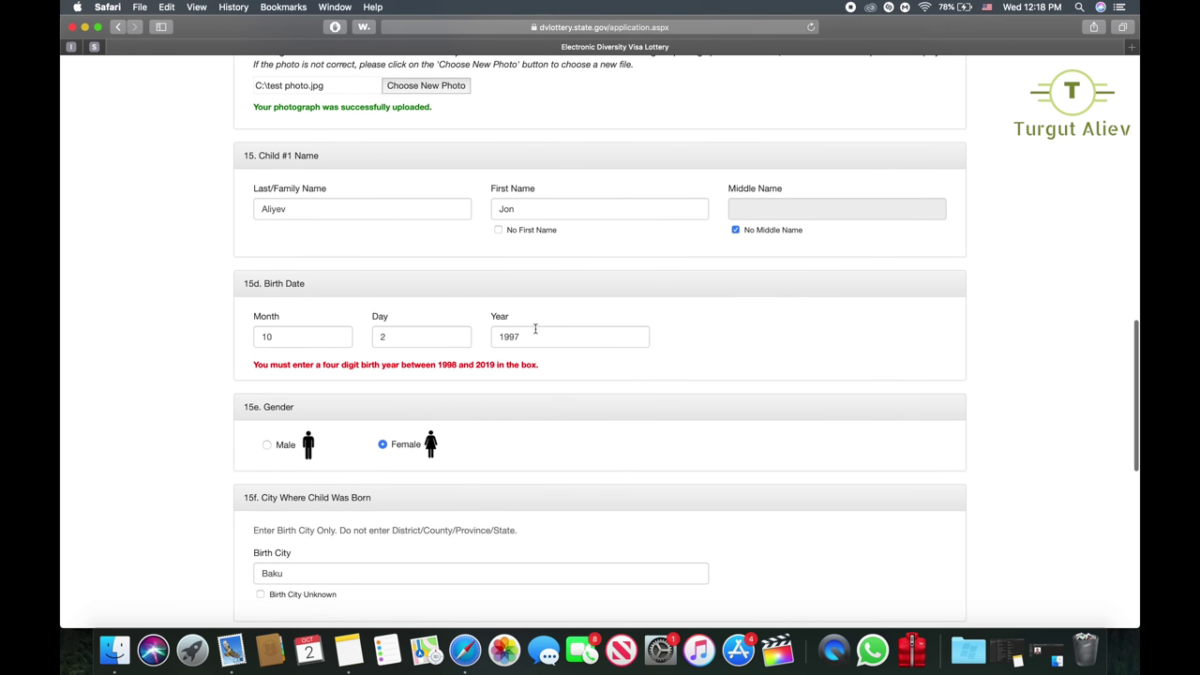
left_click(535, 331)
double_click(522, 335)
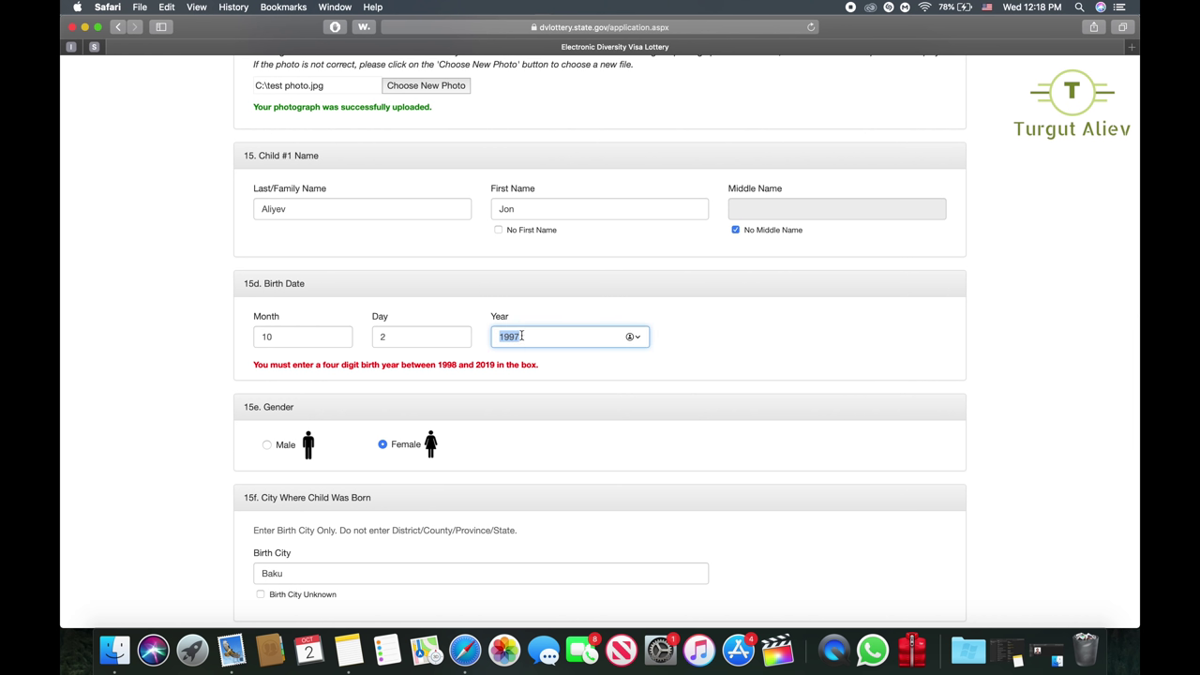
left_click(522, 336)
scroll(246, 490, "down", 10)
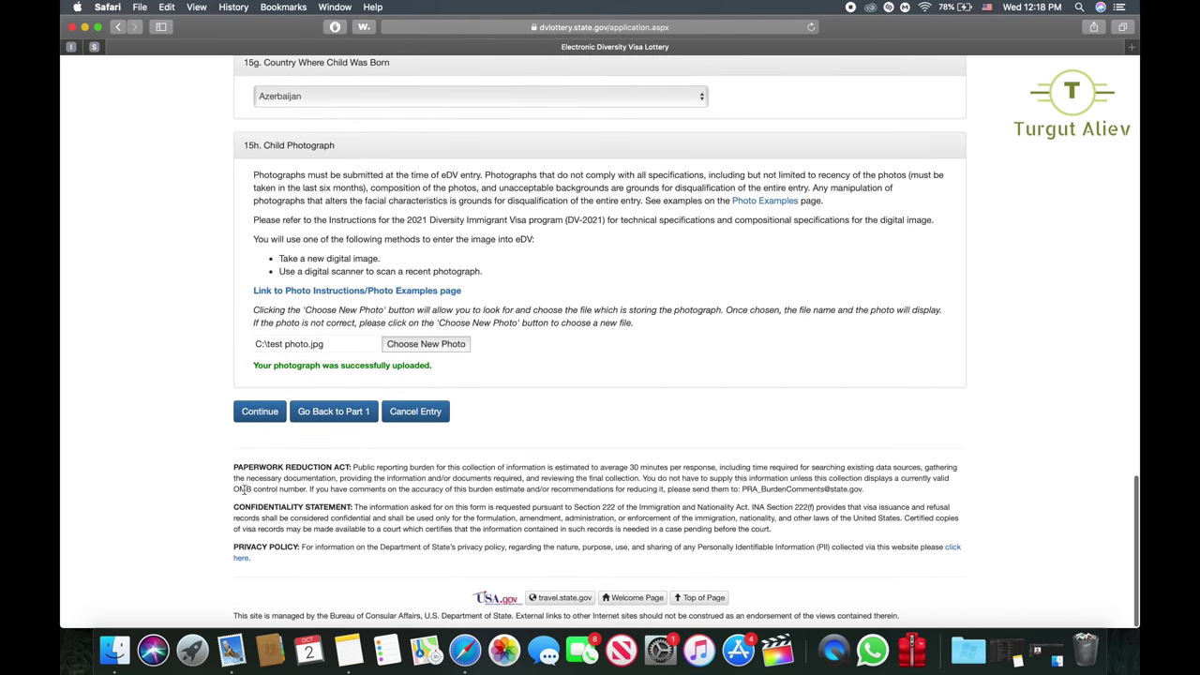
Open the entry review page and highlight its first answers to check them
left_click(253, 413)
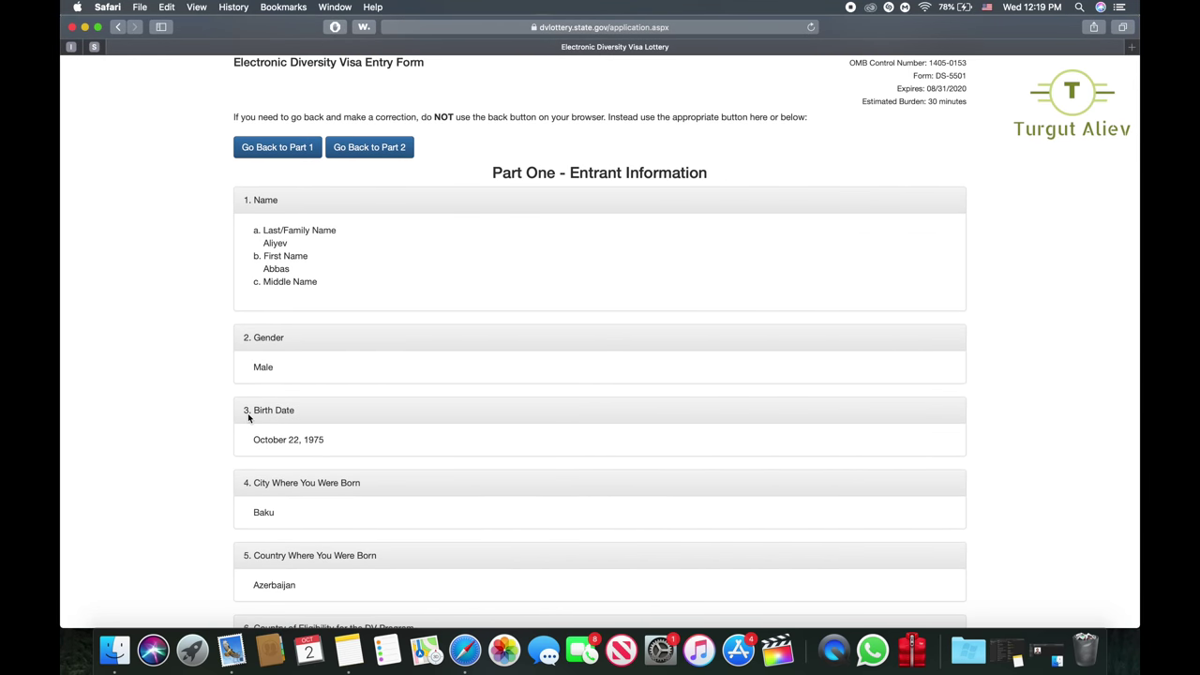
right_click(247, 413)
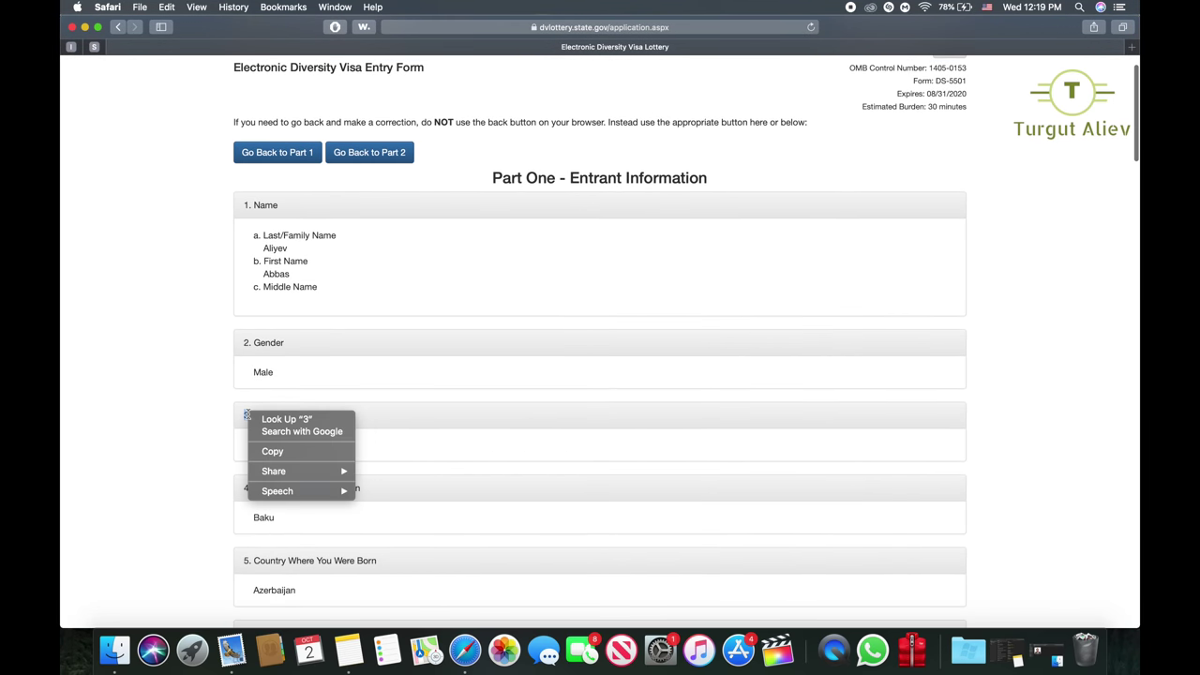
left_click(156, 413)
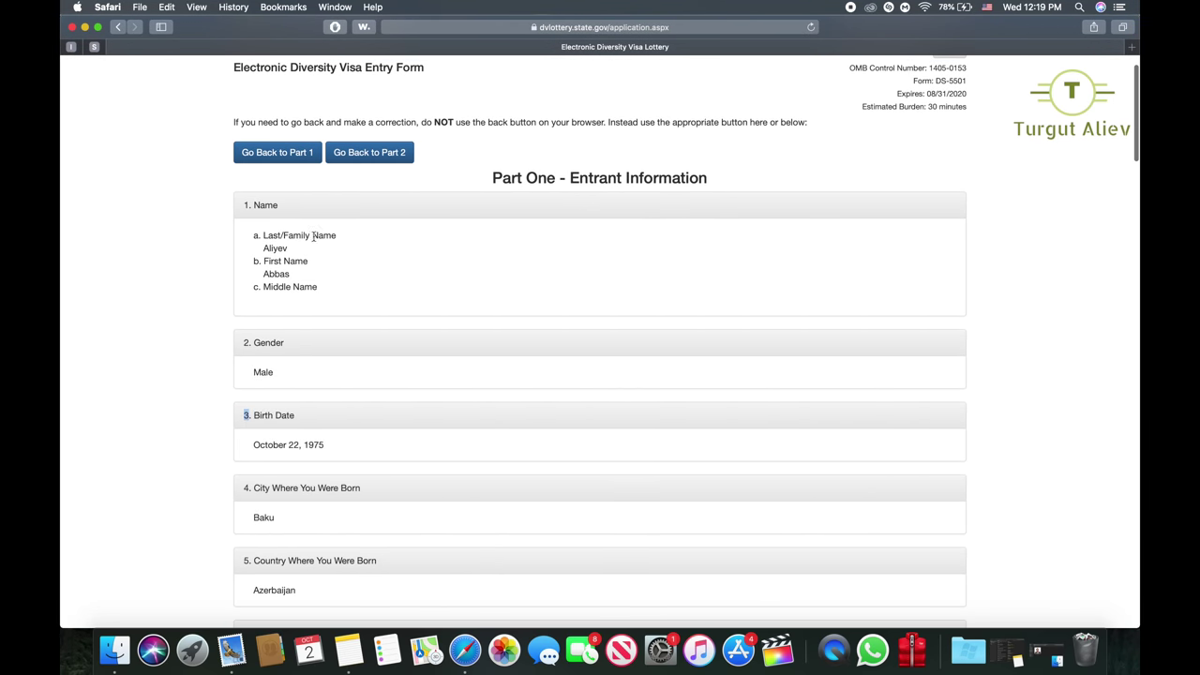
left_click_drag(253, 231, 388, 482)
scroll(388, 482, "down", 5)
left_click(388, 482)
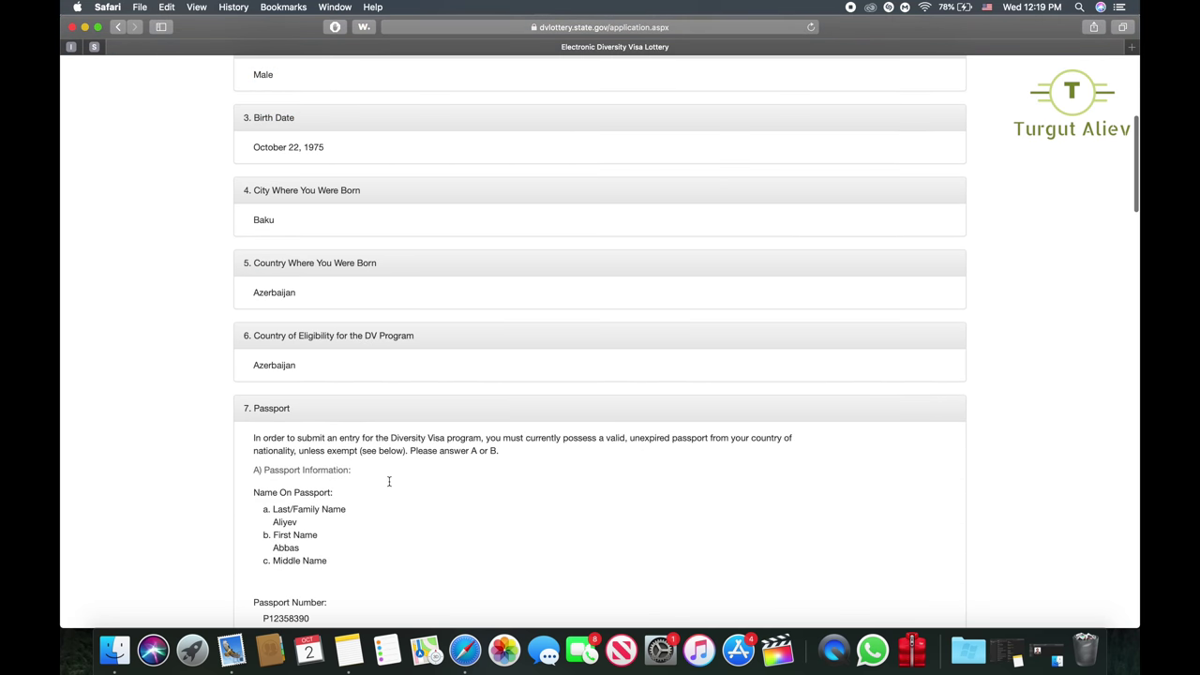
Scroll through Part One of the review, highlighting answers to verify them
scroll(389, 481, "down", 1)
left_click_drag(263, 312, 302, 362)
scroll(303, 362, "down", 4)
left_click_drag(264, 319, 296, 320)
left_click_drag(264, 364, 296, 364)
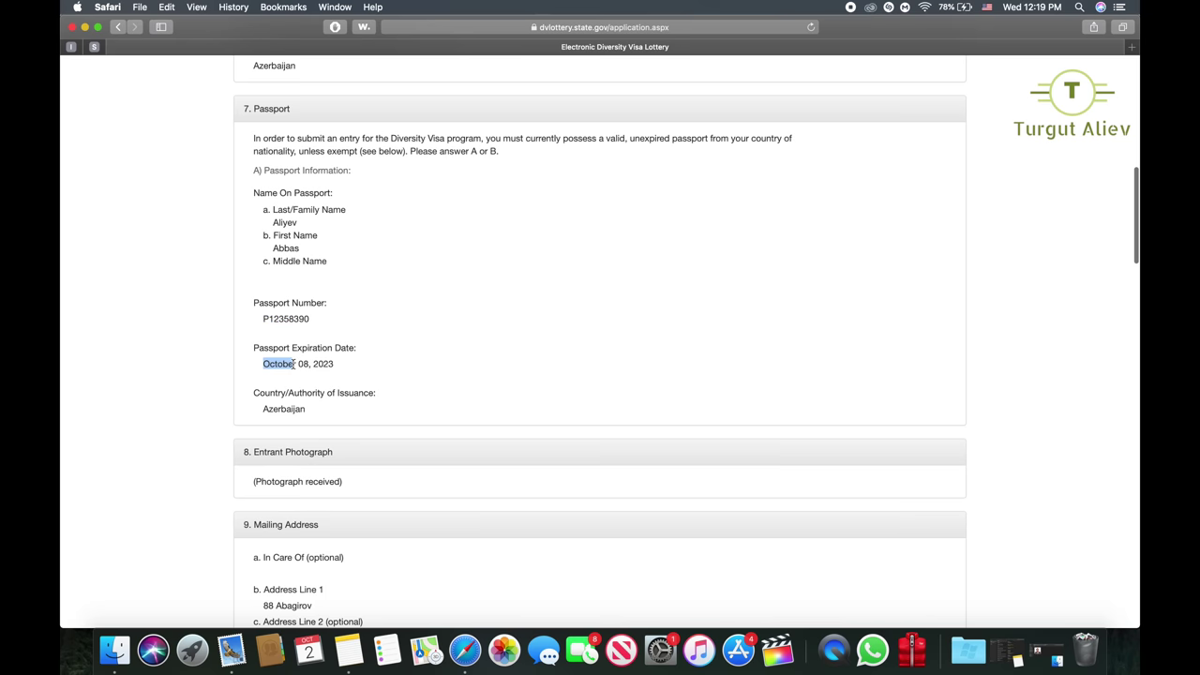
scroll(297, 365, "down", 10)
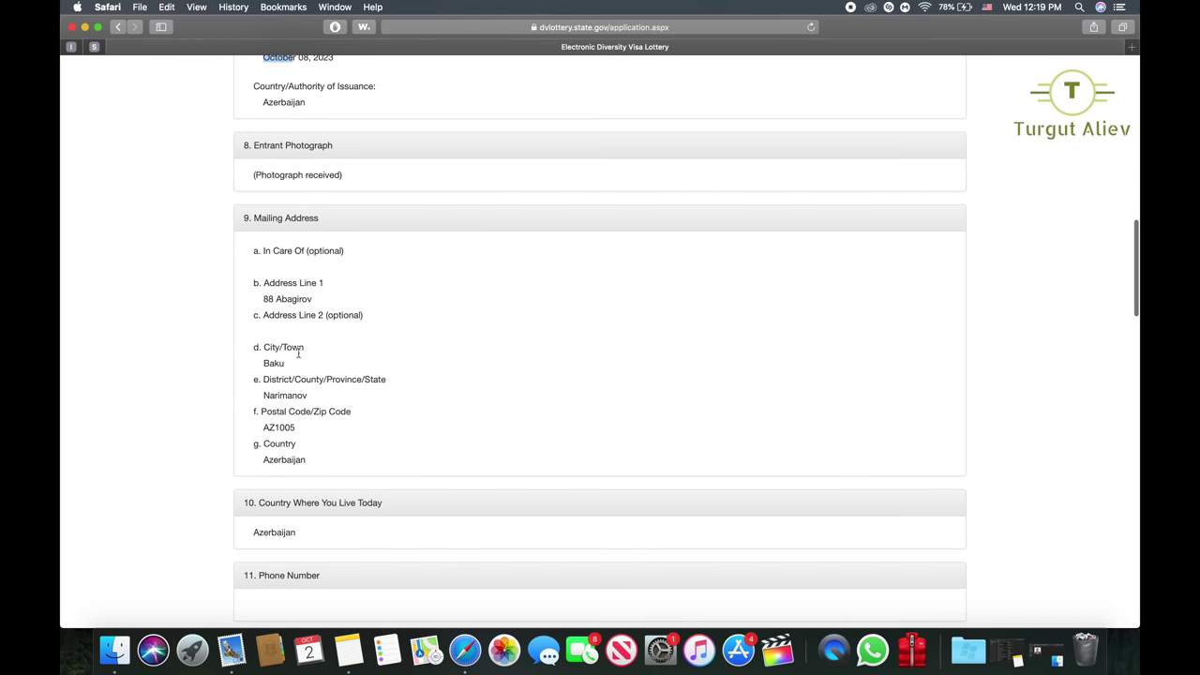
scroll(299, 350, "down", 10)
scroll(300, 348, "up", 5)
scroll(298, 328, "down", 1)
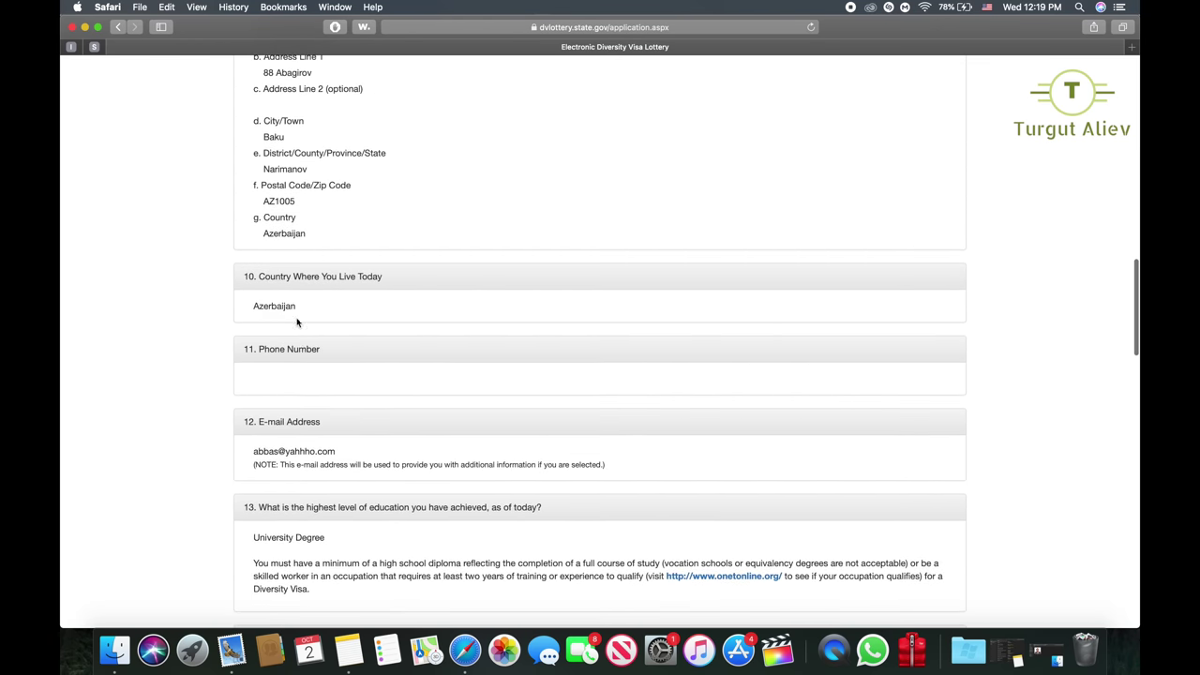
scroll(298, 323, "up", 5)
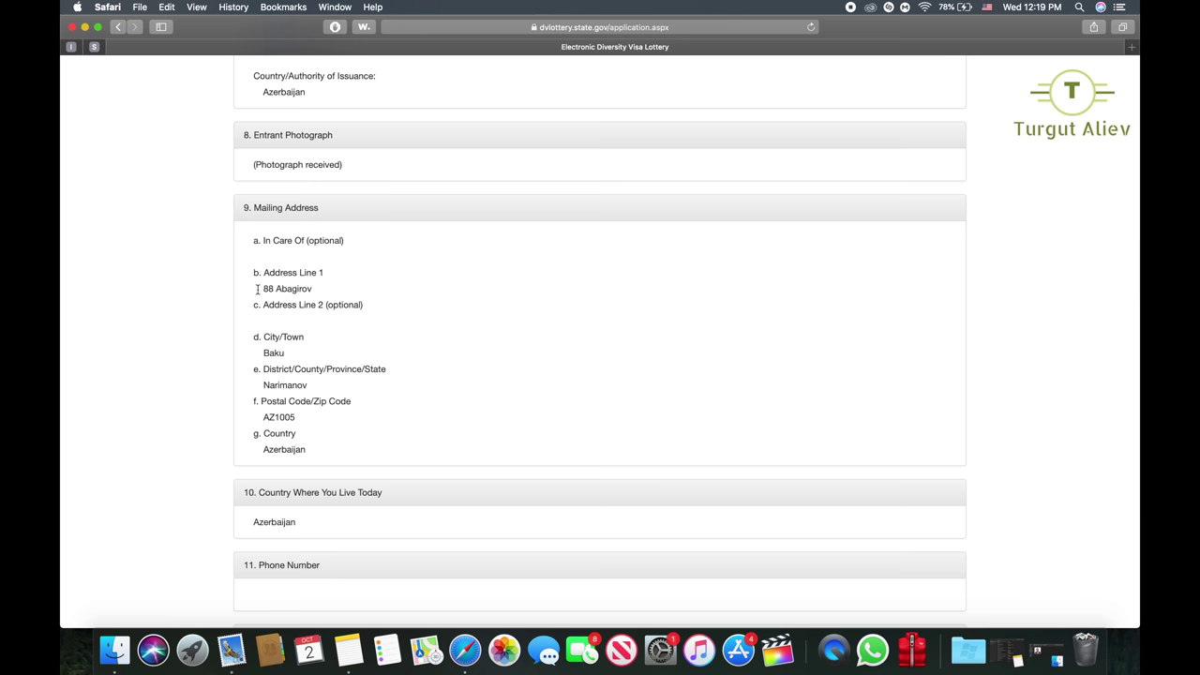
Check the mailing address and University Degree education level, continuing to the spouse details
left_click_drag(257, 289, 323, 289)
right_click(323, 289)
left_click(315, 291)
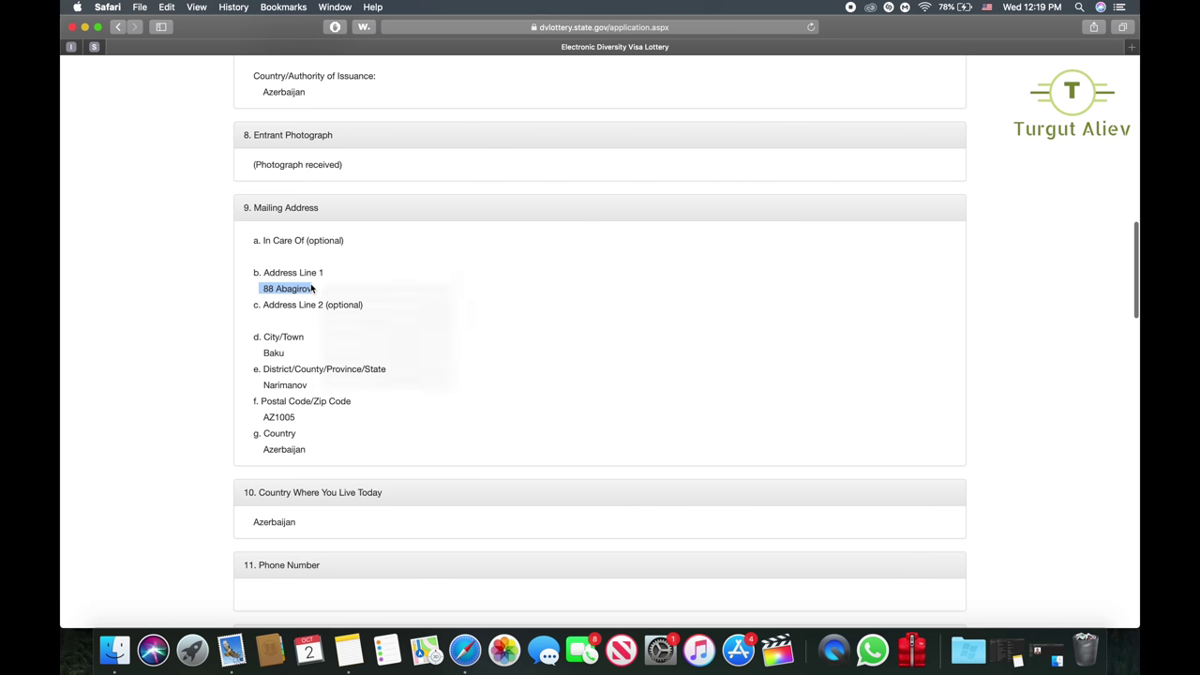
left_click(315, 275)
scroll(314, 272, "down", 8)
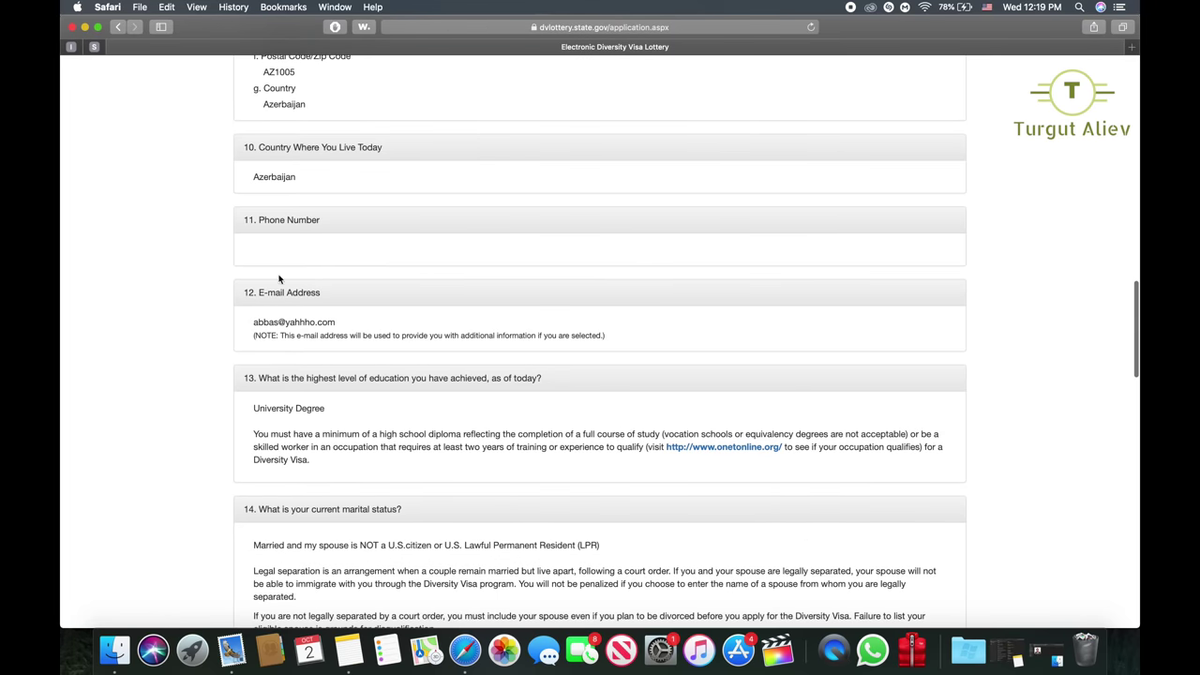
left_click_drag(262, 323, 370, 323)
scroll(371, 325, "down", 5)
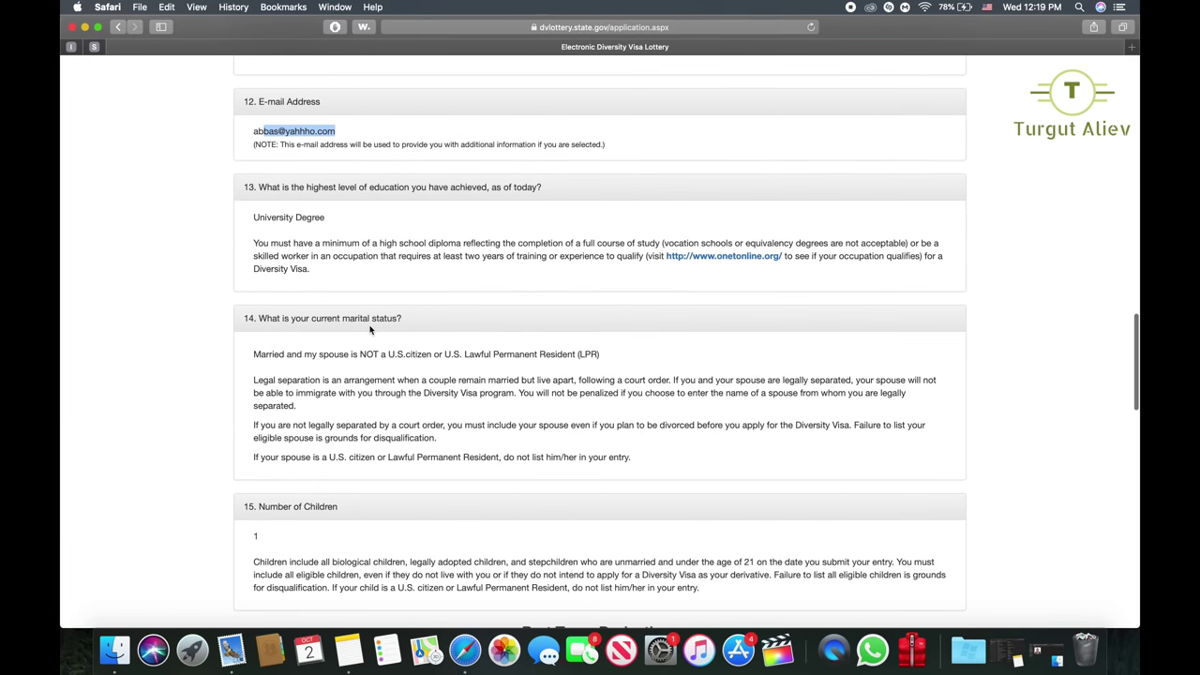
left_click_drag(257, 215, 327, 217)
scroll(300, 225, "down", 2)
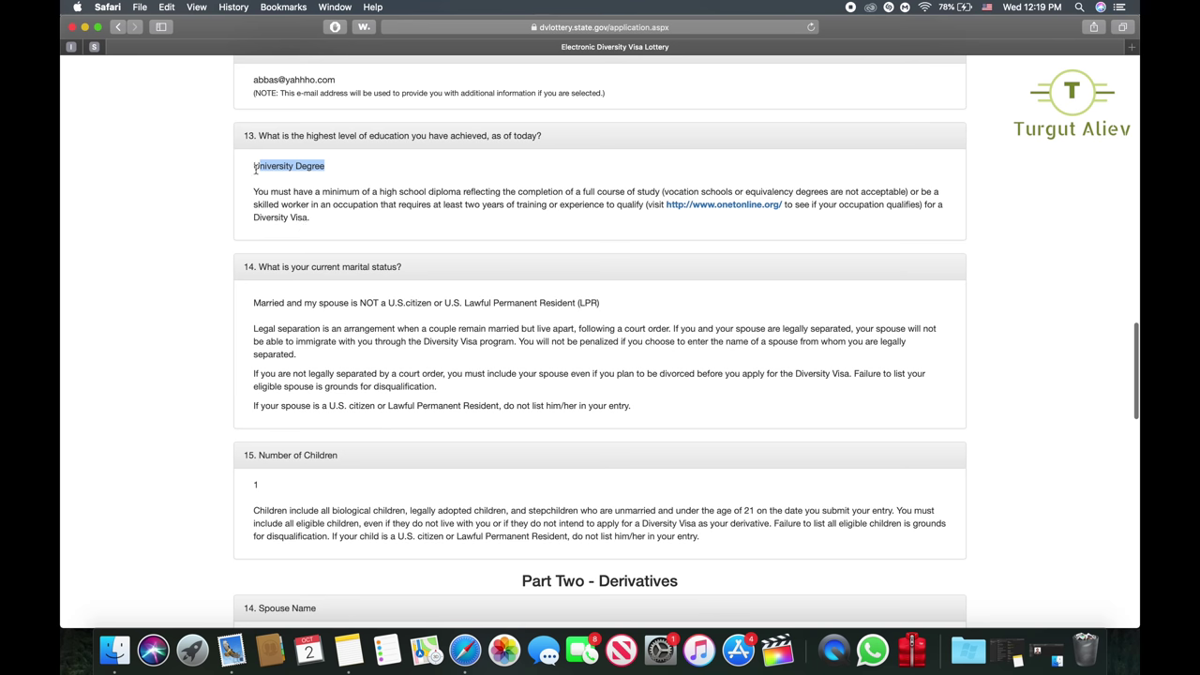
left_click_drag(255, 168, 324, 165)
scroll(337, 333, "down", 3)
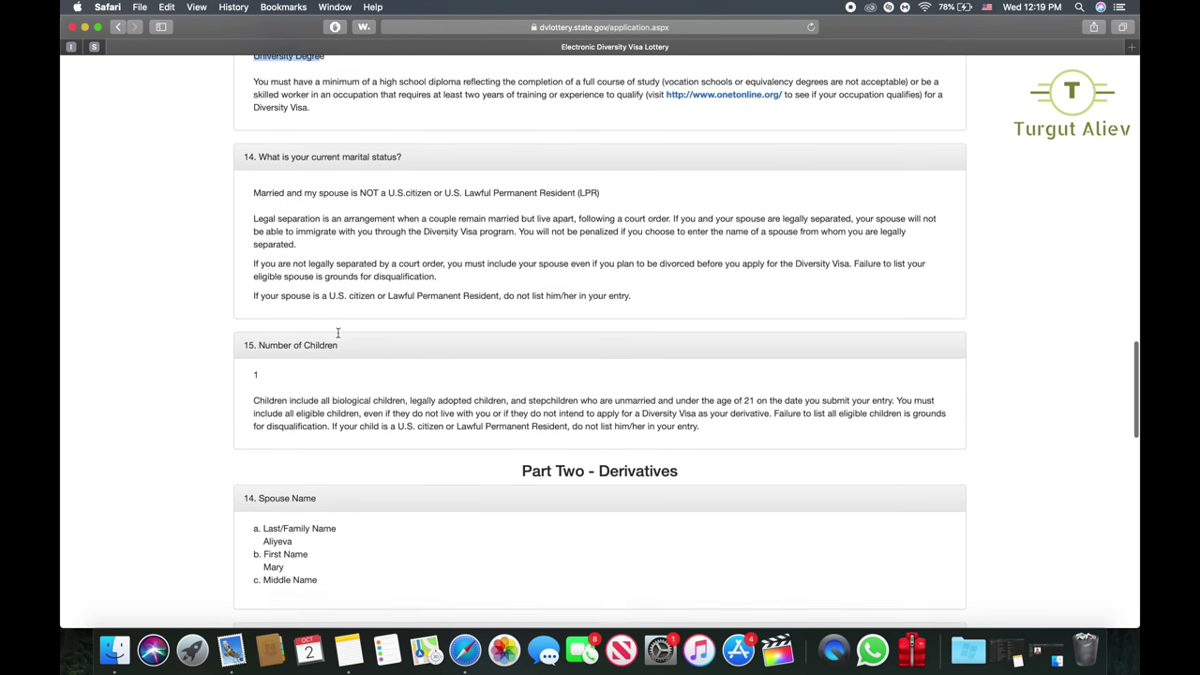
left_click_drag(249, 204, 519, 232)
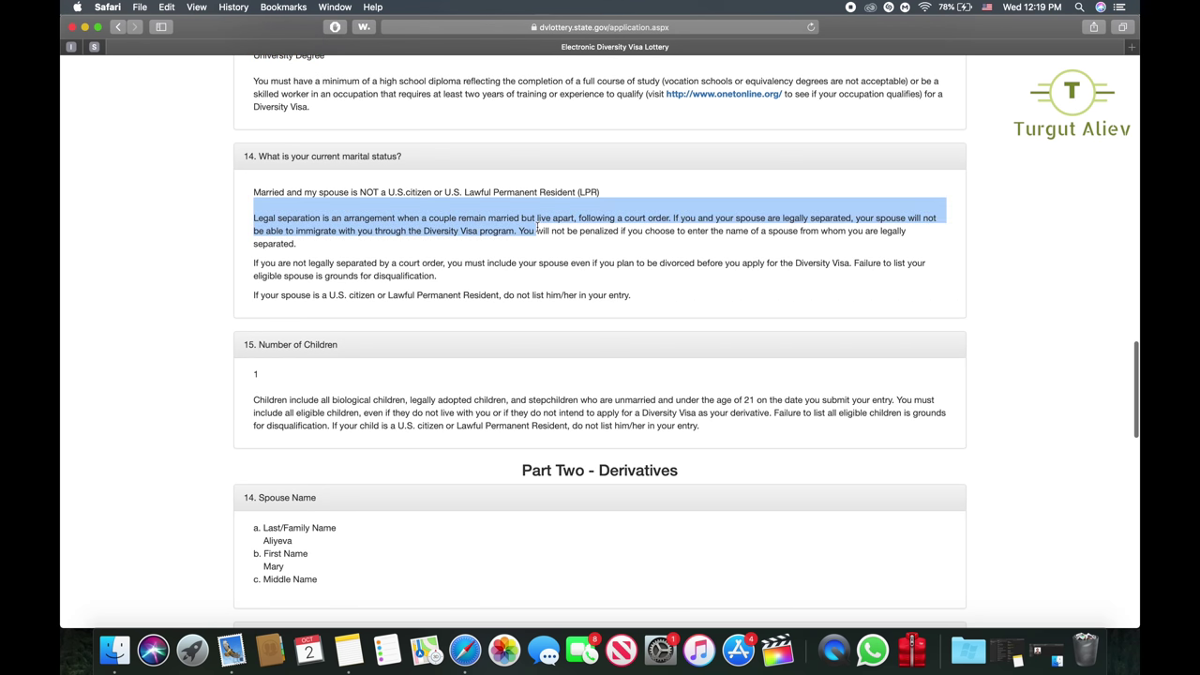
scroll(519, 232, "down", 5)
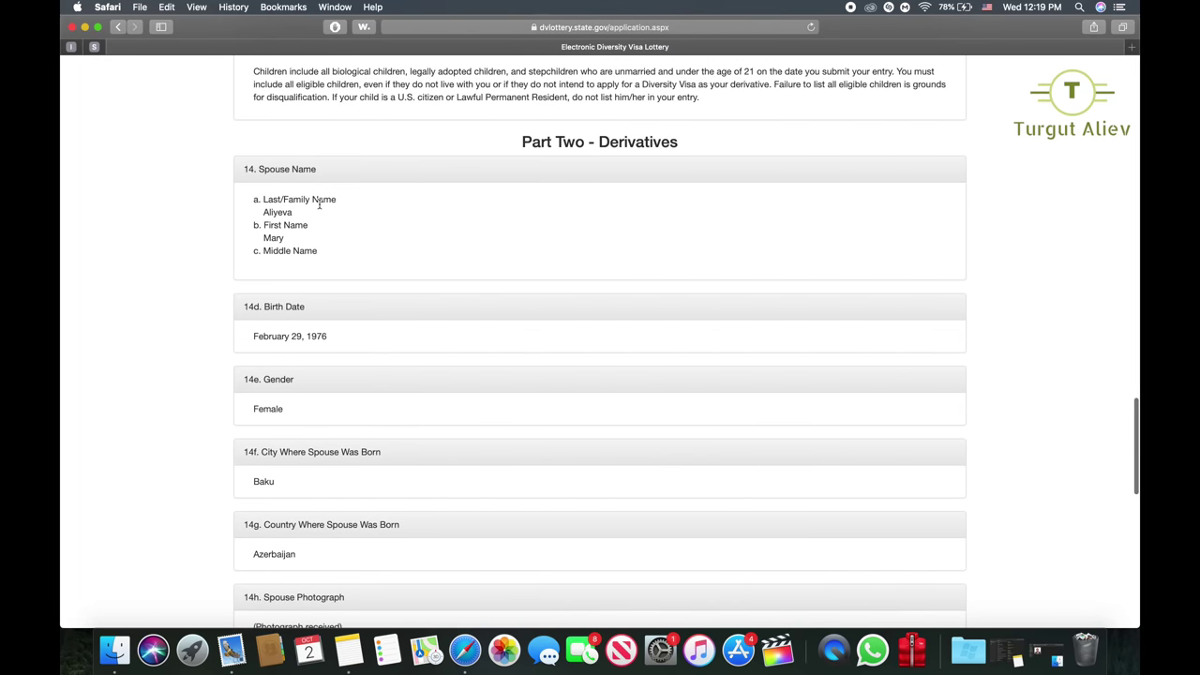